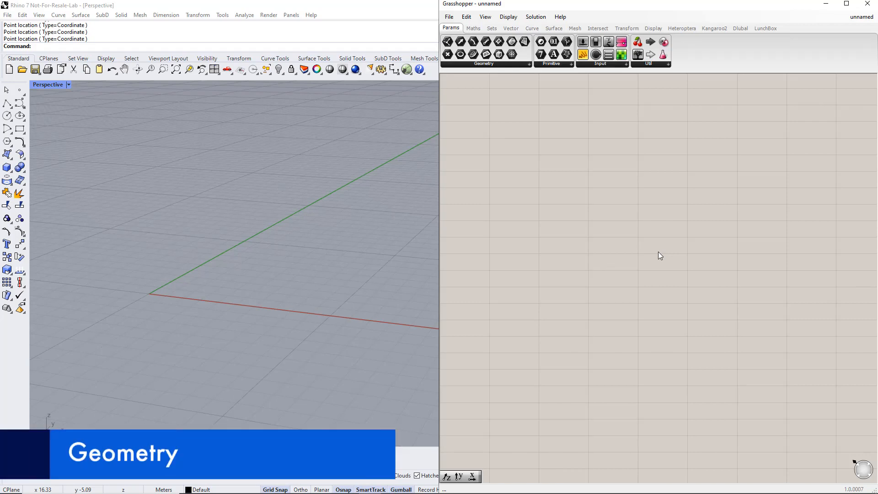
Add a Point parameter to the Grasshopper canvas and set it to a single point at the Rhino origin.
double_click(658, 252)
text(geometry)
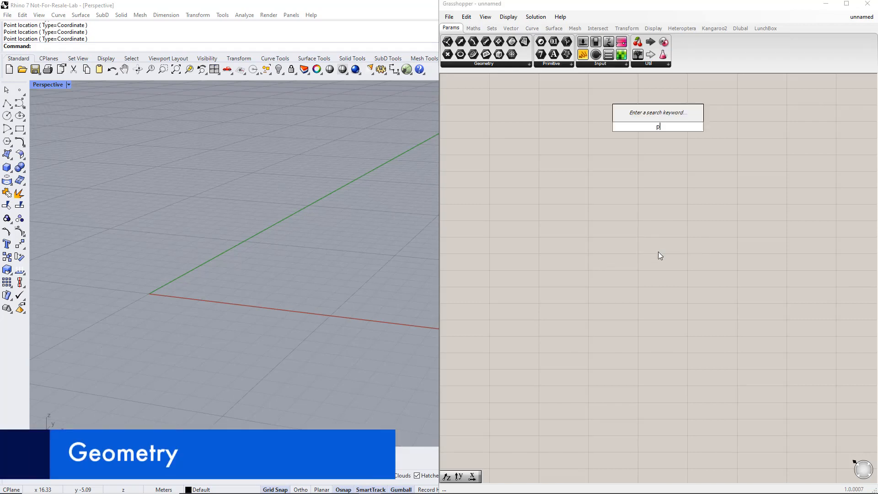
key(Return)
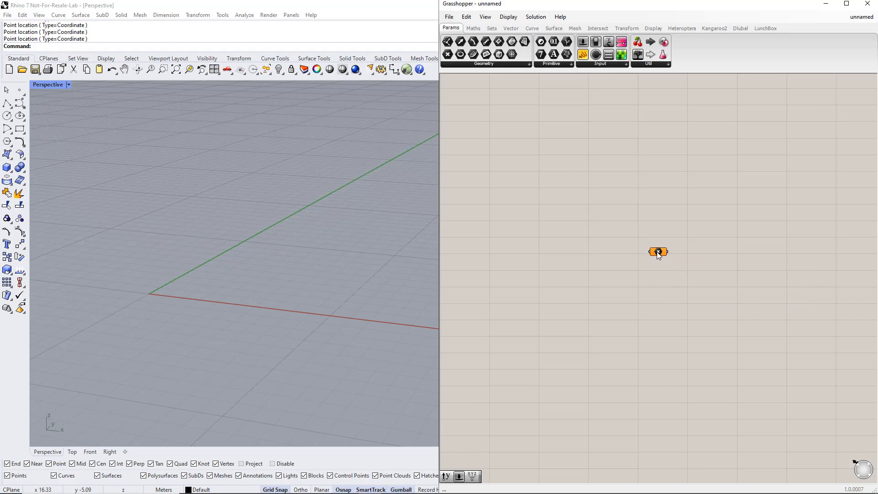
right_click(658, 253)
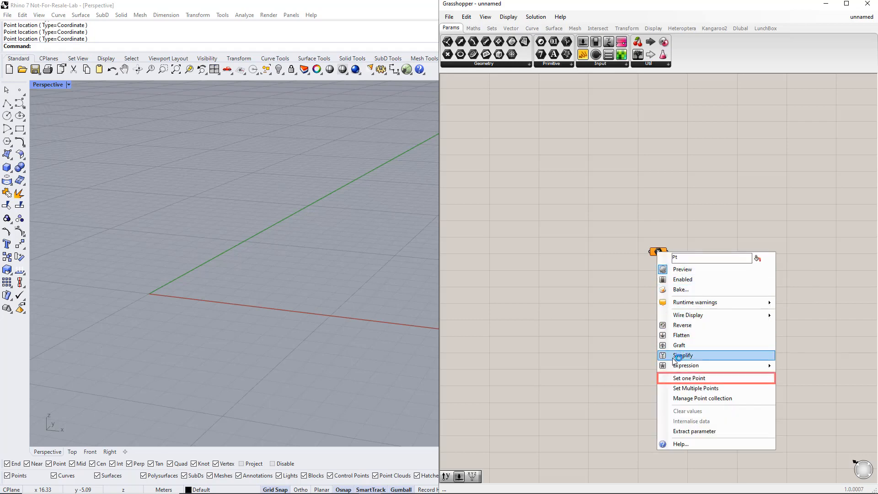
click(676, 378)
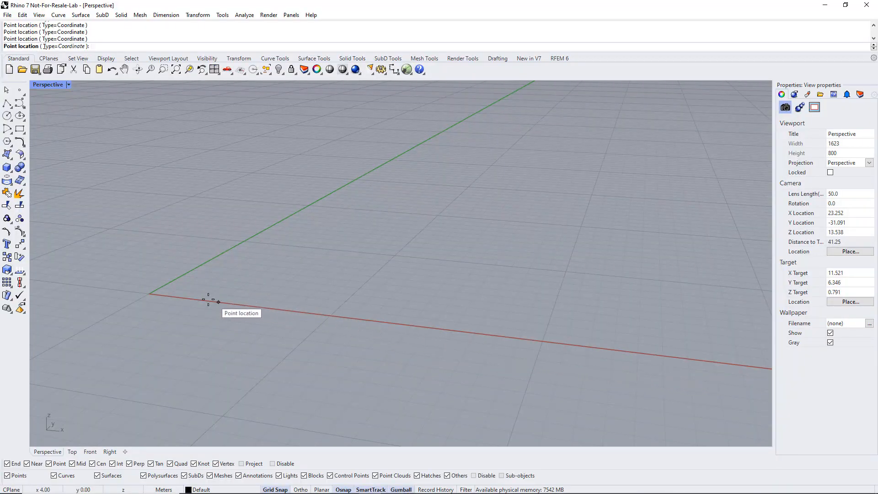
click(149, 293)
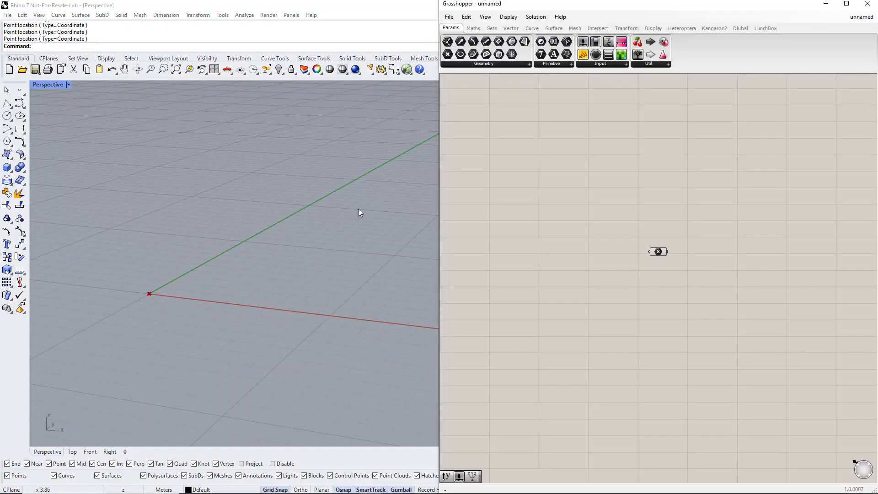
Connect a panel to the Point parameter to read its coordinates, and delete the panel.
drag(588, 57, 752, 257)
drag(667, 251, 726, 256)
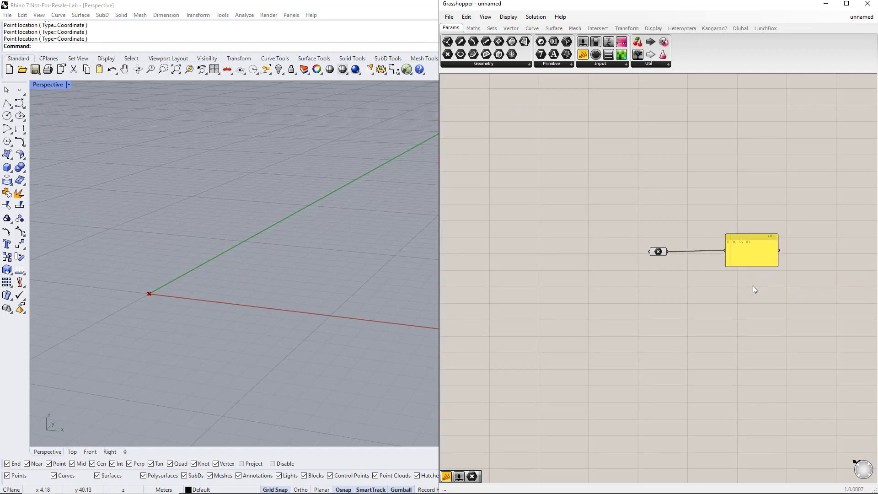
click(736, 254)
key(Delete)
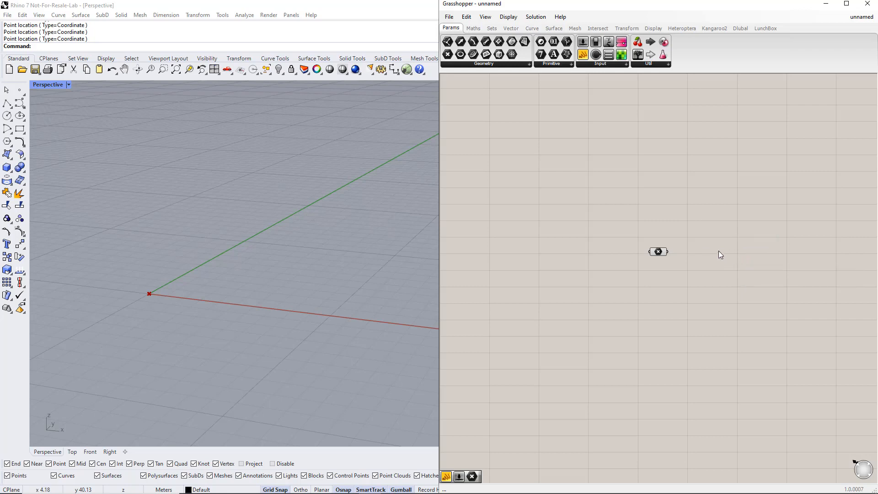
Add a Move component beside the Point parameter and feed the point into its geometry input.
double_click(719, 252)
text(move)
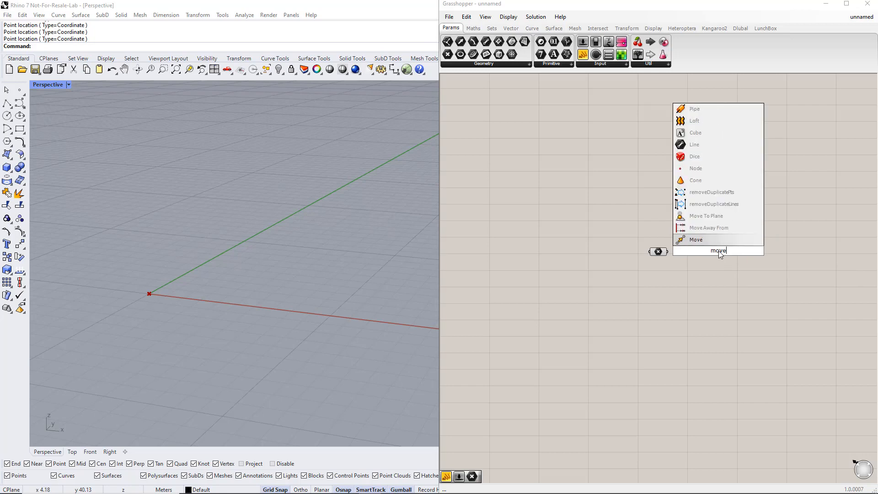
key(Return)
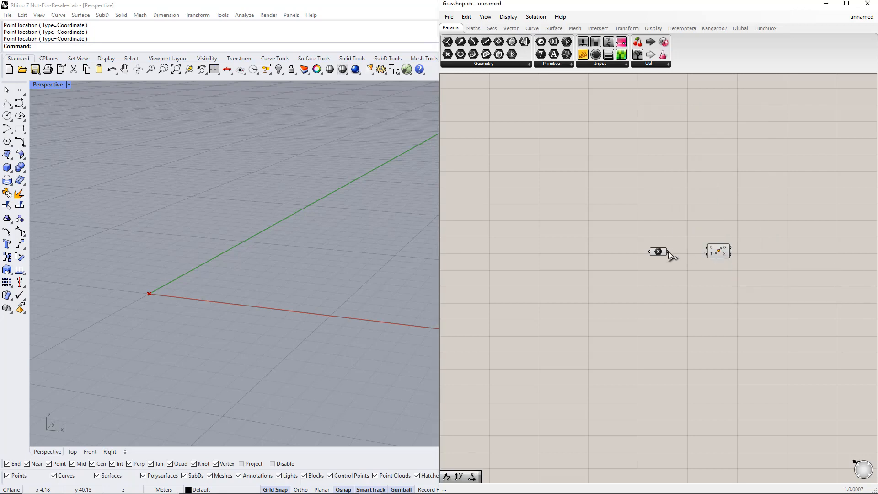
drag(668, 251, 708, 247)
Add a Unit Z vector and connect it to the Move component's translation input.
double_click(682, 276)
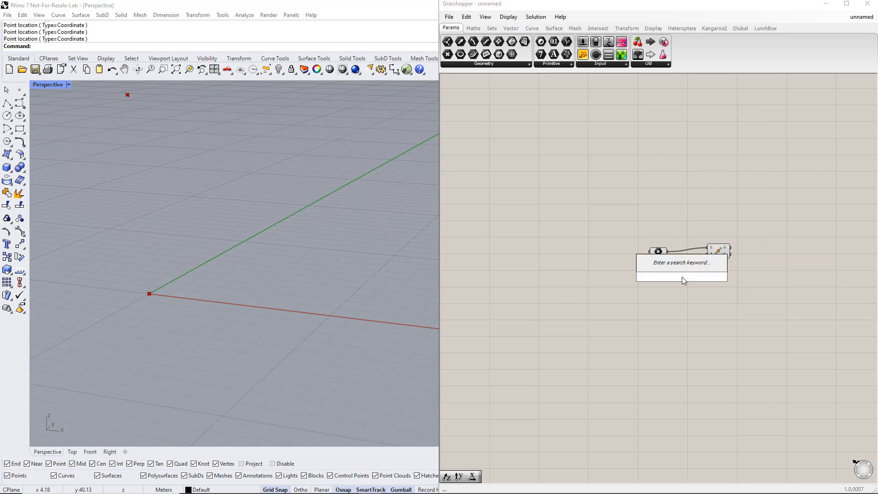
text(z)
key(Return)
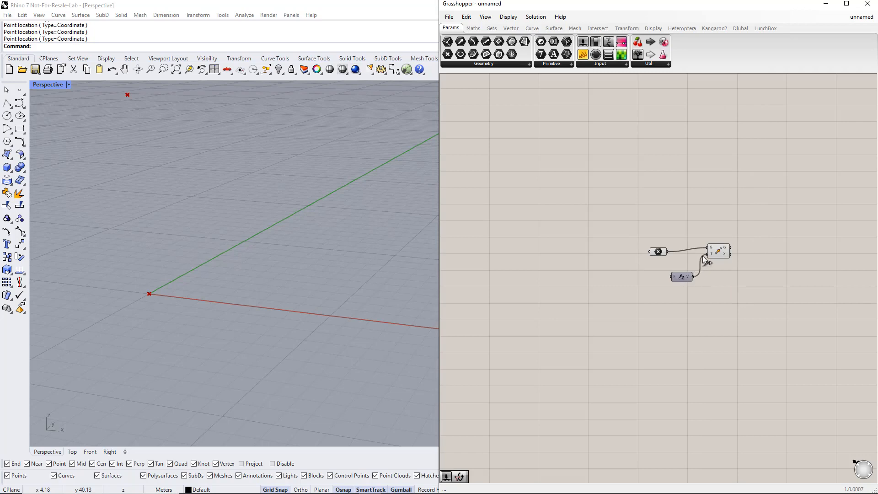
drag(702, 256, 704, 257)
Add a number slider ranging from 1 to 10 beside the Unit Z vector.
click(647, 274)
double_click(632, 272)
text(1)
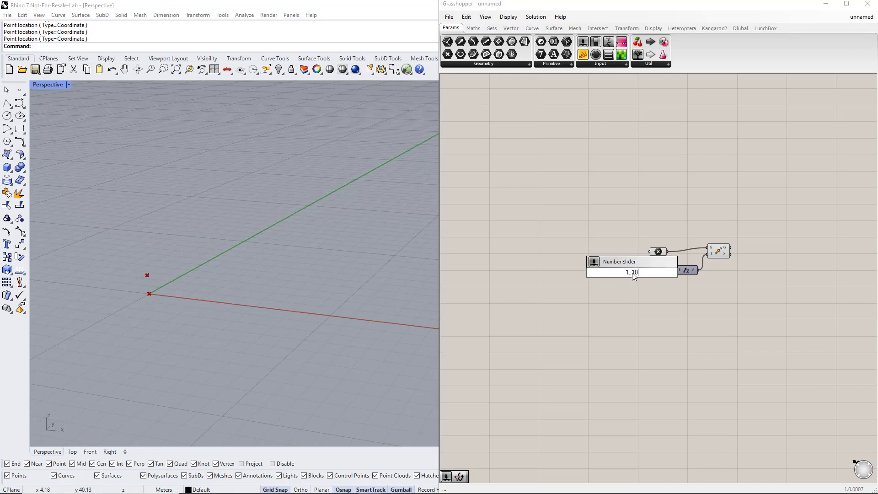
text(..10)
key(Return)
Rename the slider as Height, connect it to the Unit Z factor, and set its value to 3.
right_click(615, 273)
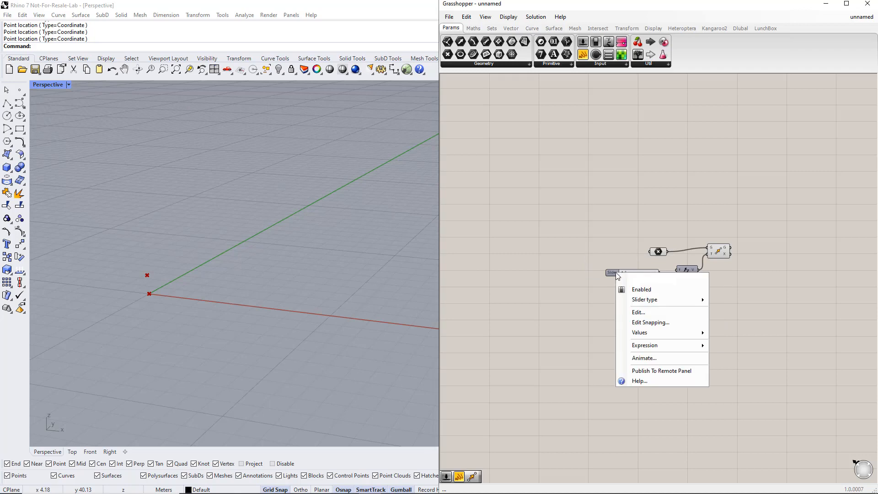
text(Height)
key(Return)
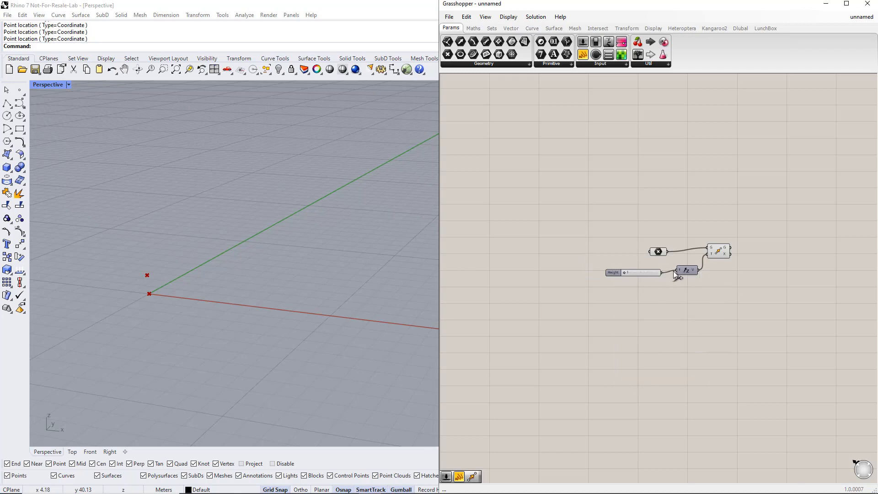
drag(624, 273, 632, 273)
Add a two-point Line component and connect the original point as its start and the moved point as its end.
right_drag(761, 284, 717, 282)
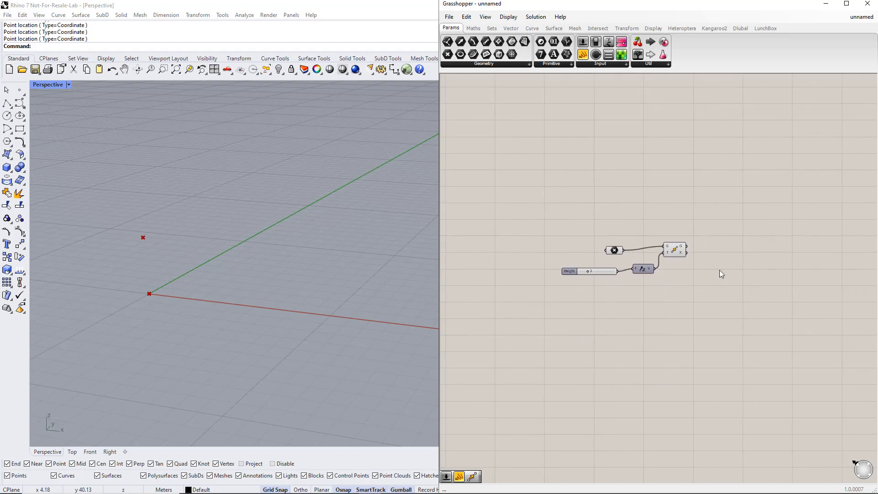
double_click(728, 226)
text(line)
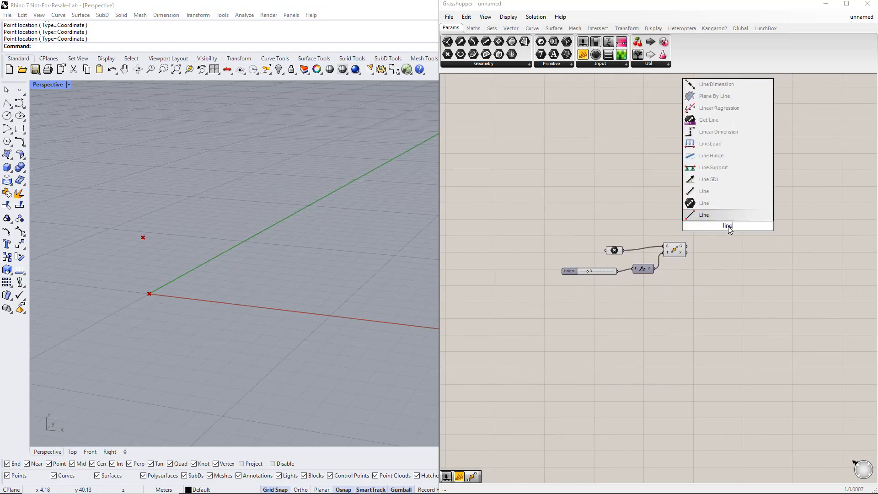
click(719, 195)
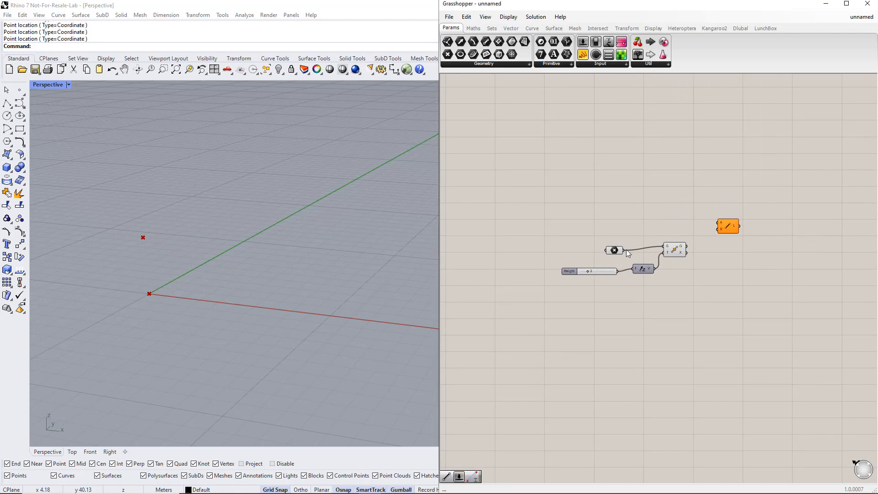
drag(627, 248, 717, 223)
drag(687, 249, 717, 229)
click(734, 228)
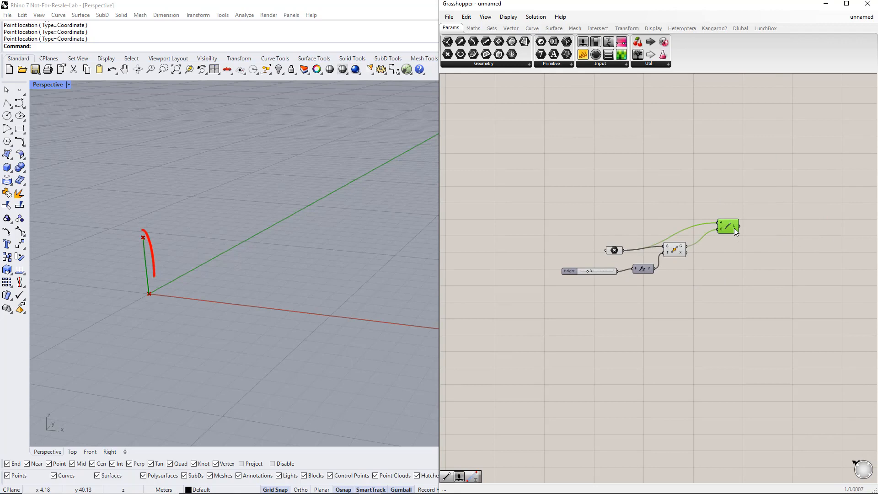
click(738, 253)
Add a second Move component that takes the vertical line as geometry and a Unit X vector as translation.
right_drag(770, 259, 730, 254)
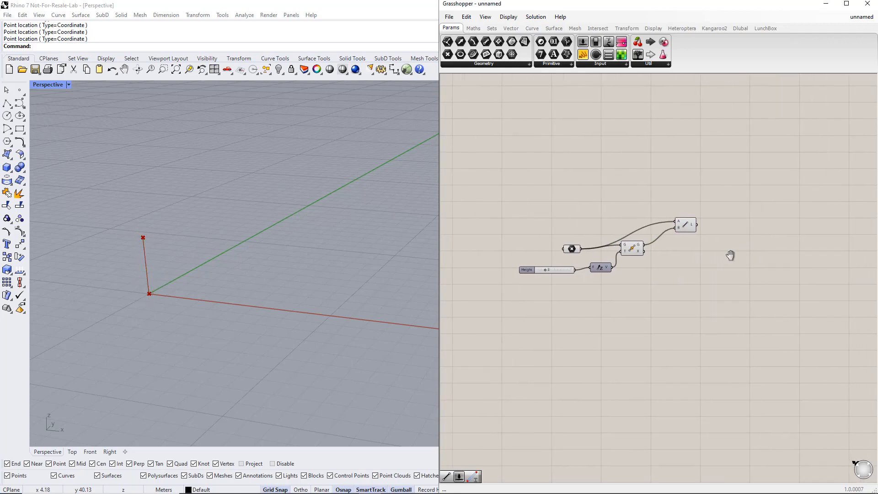
double_click(754, 219)
text(move)
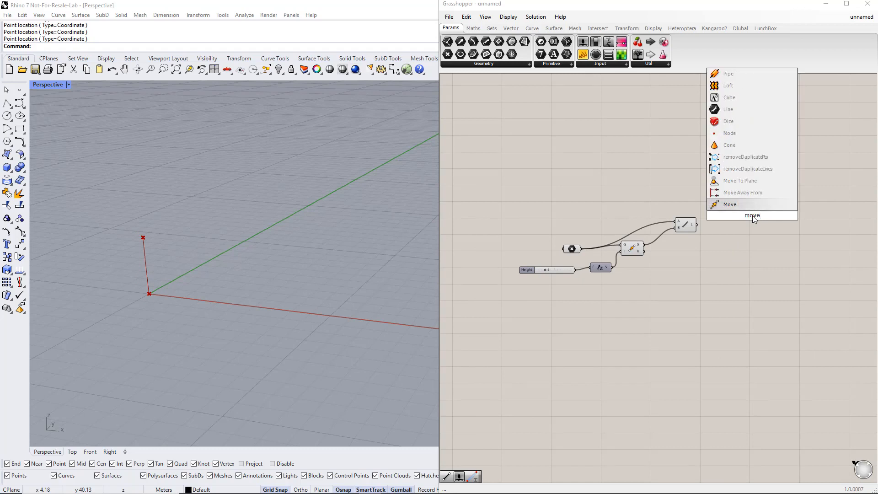
key(Return)
double_click(701, 207)
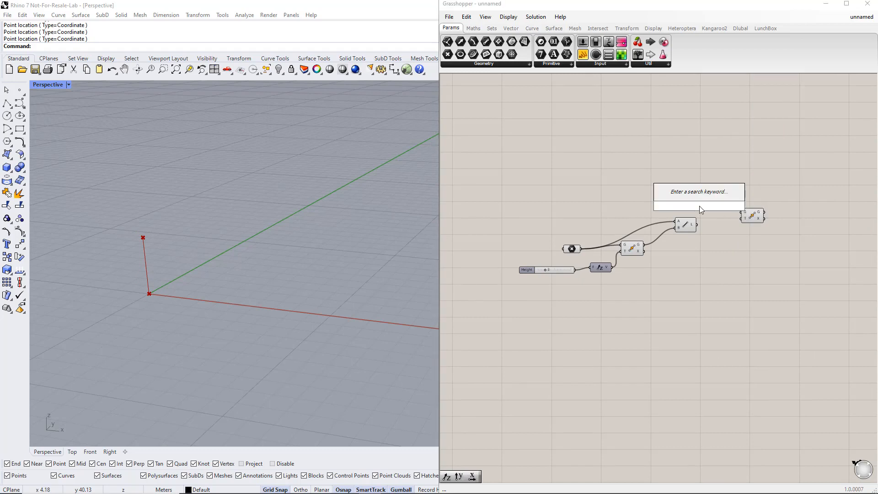
text(unit x)
key(Return)
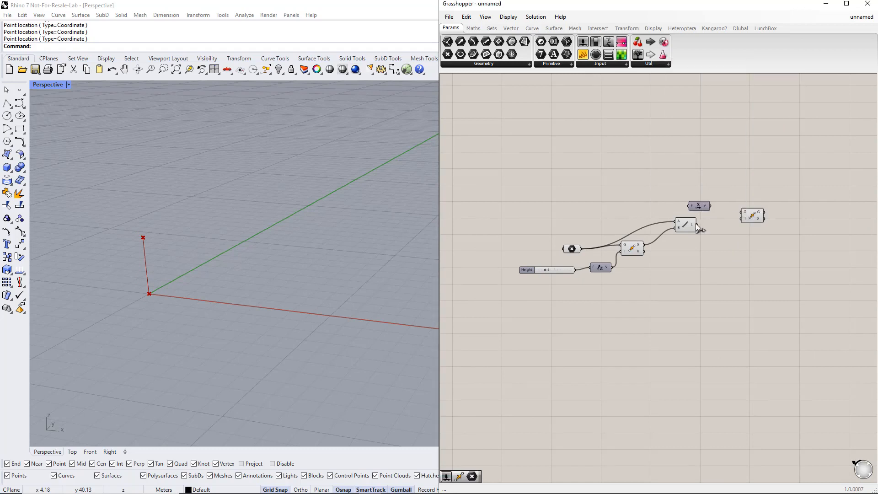
drag(697, 224, 725, 259)
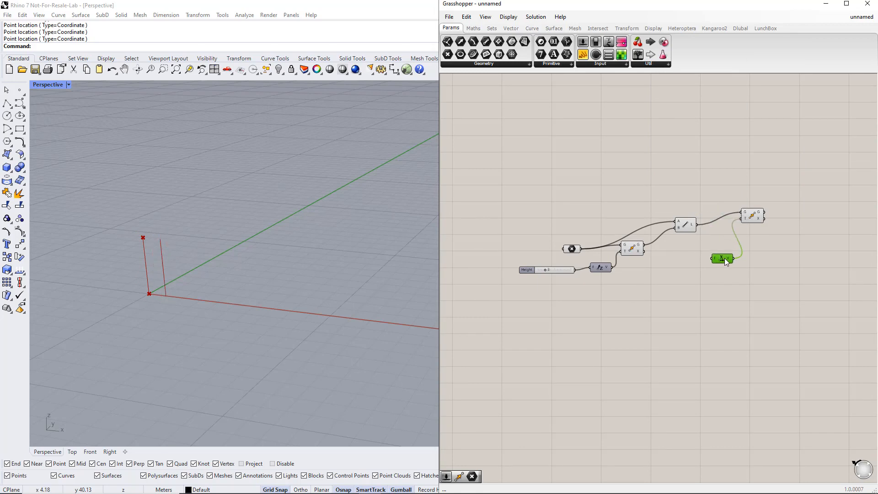
Add a number slider ranging from 1 to 15, connect it to the Unit X factor, and set it to 4.
click(668, 259)
double_click(668, 259)
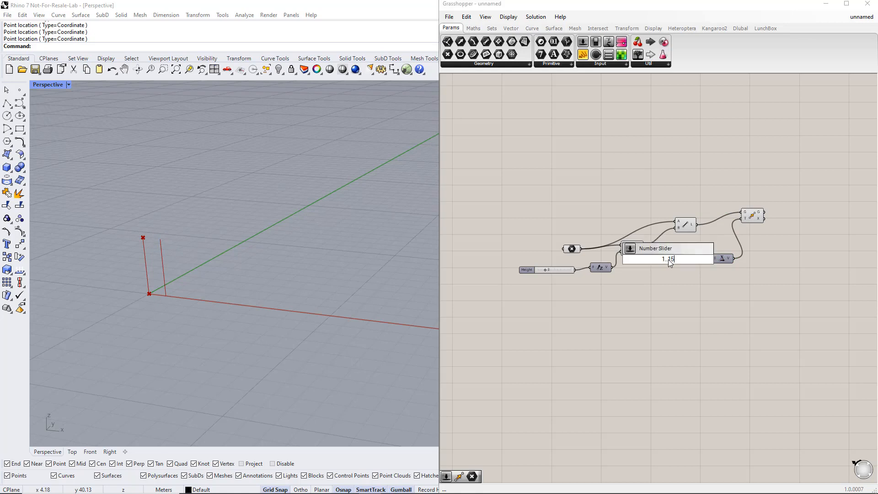
key(Return)
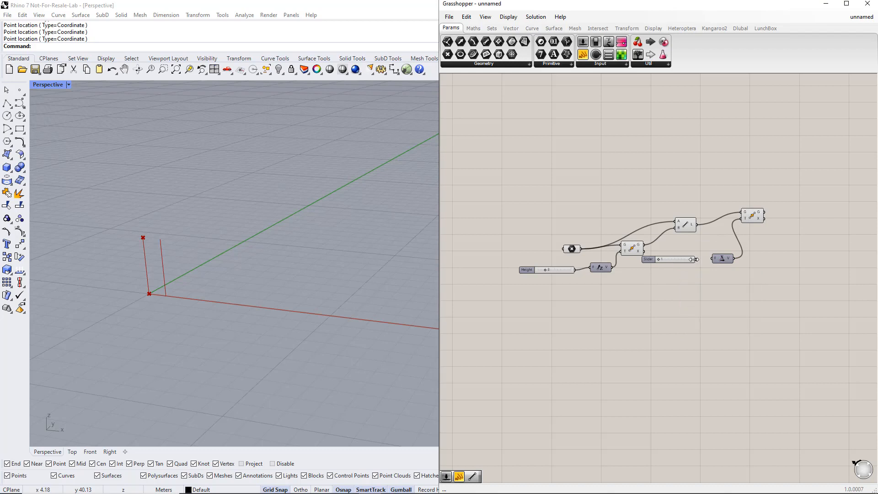
drag(660, 259, 669, 259)
Rename the Unit X slider as Length.
right_click(668, 259)
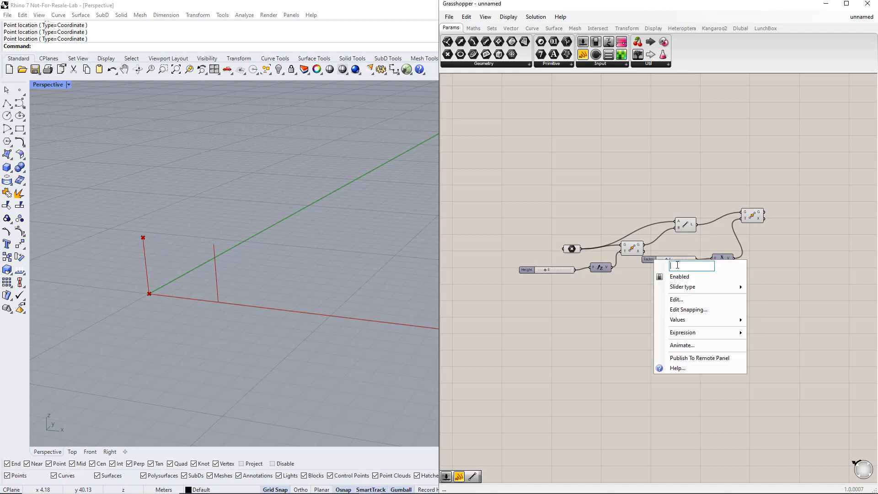
text(Length)
key(Return)
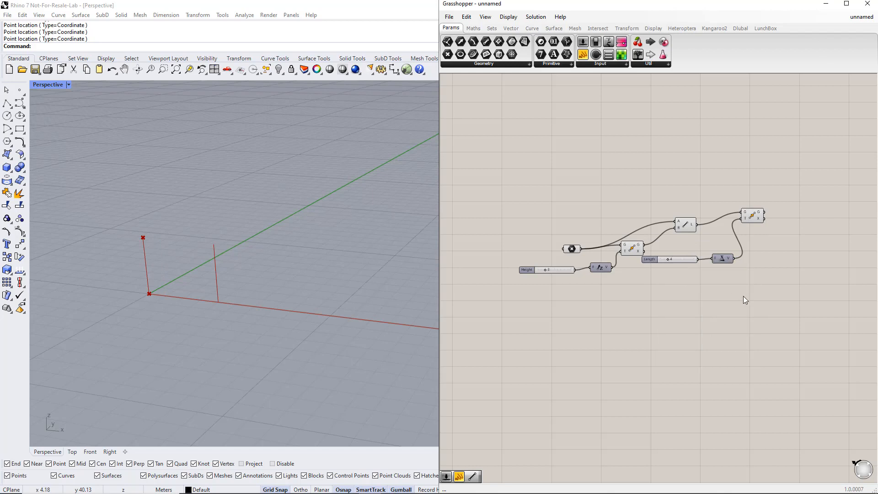
Duplicate the X-direction Move component twice, feeding one copy the origin point and the other the raised point.
right_drag(792, 292, 761, 282)
drag(727, 209, 731, 285)
drag(549, 238, 717, 238)
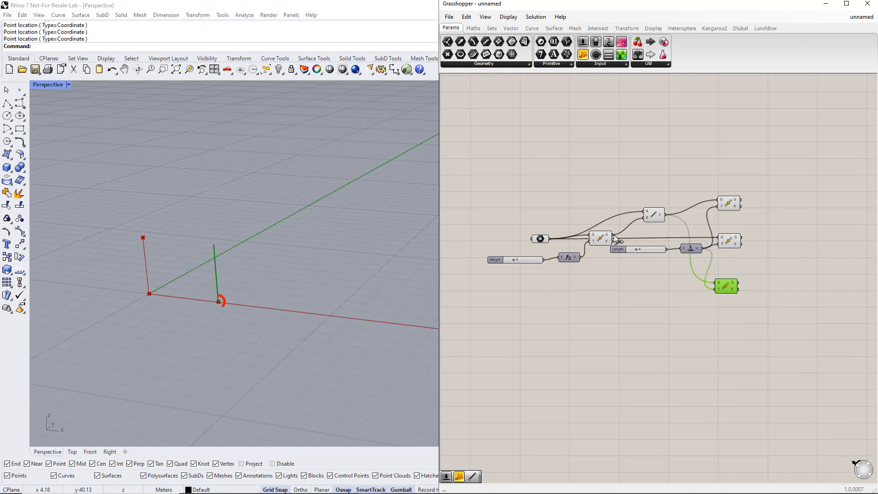
drag(612, 234, 716, 283)
drag(764, 310, 729, 188)
click(775, 237)
Add another Move component with a Unit Y vector as translation and the original vertical line as geometry.
right_drag(775, 237, 726, 254)
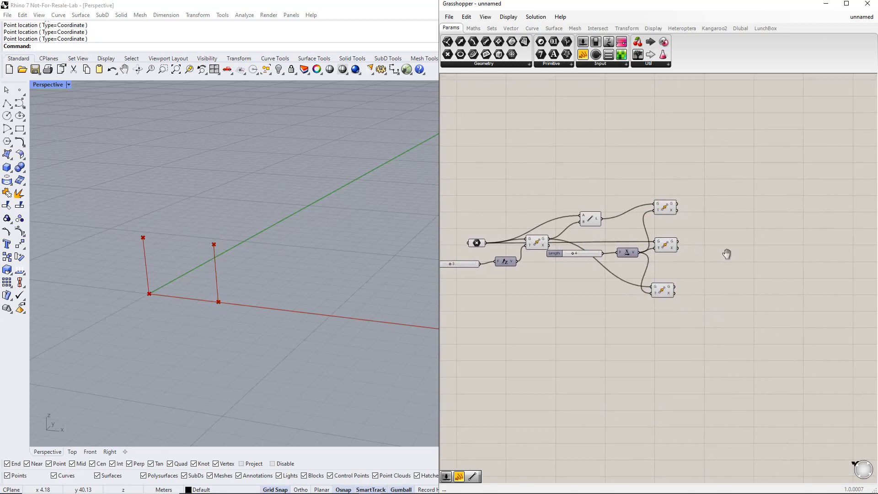
double_click(729, 182)
text(move)
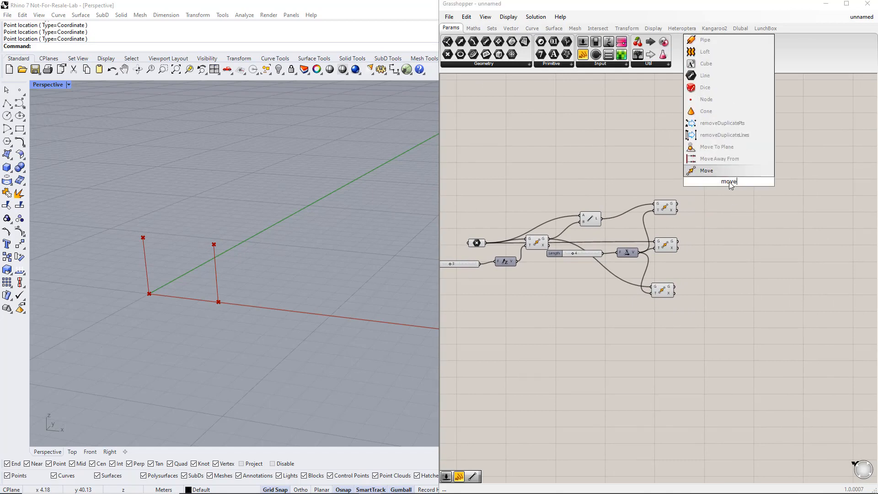
key(Return)
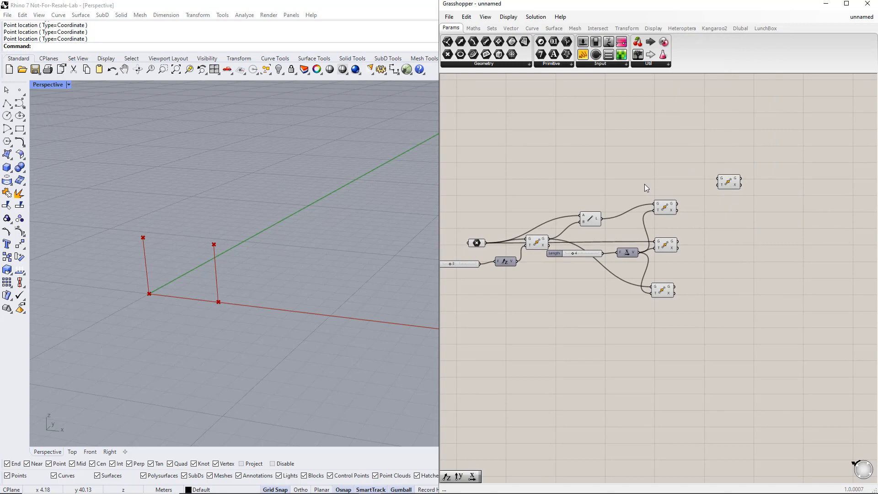
double_click(657, 180)
text(unit y)
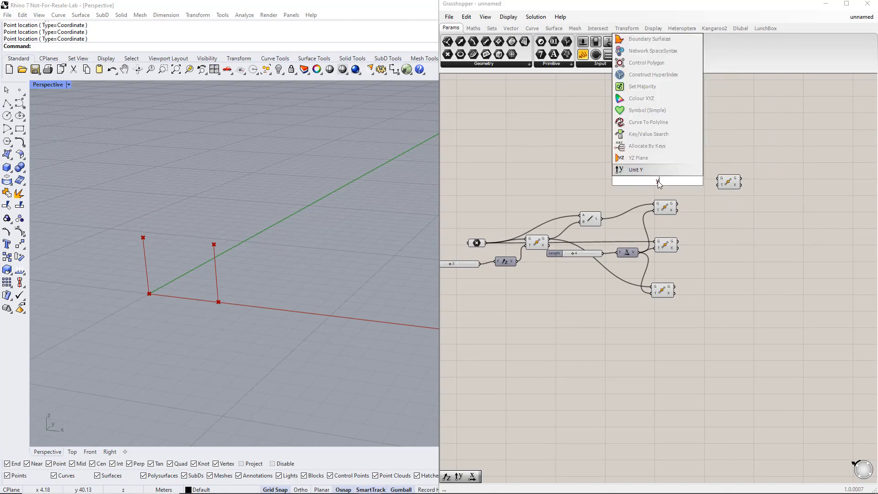
key(Return)
drag(669, 180, 716, 188)
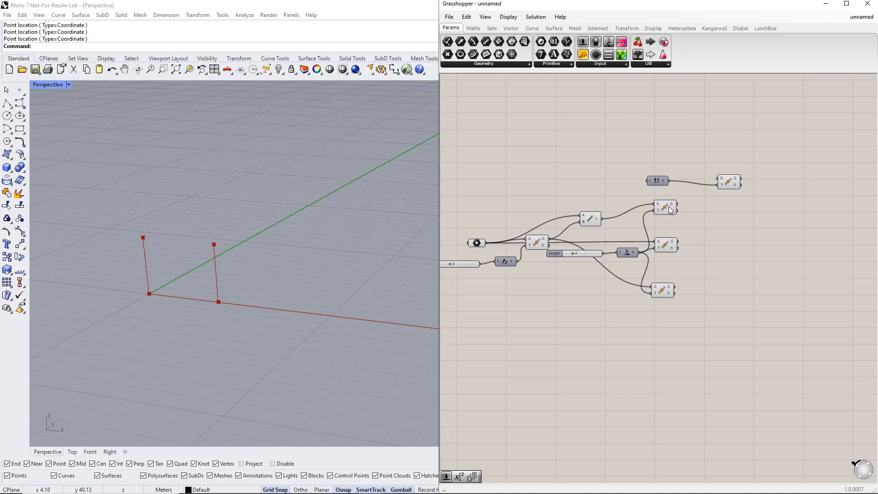
click(594, 214)
drag(602, 218, 718, 179)
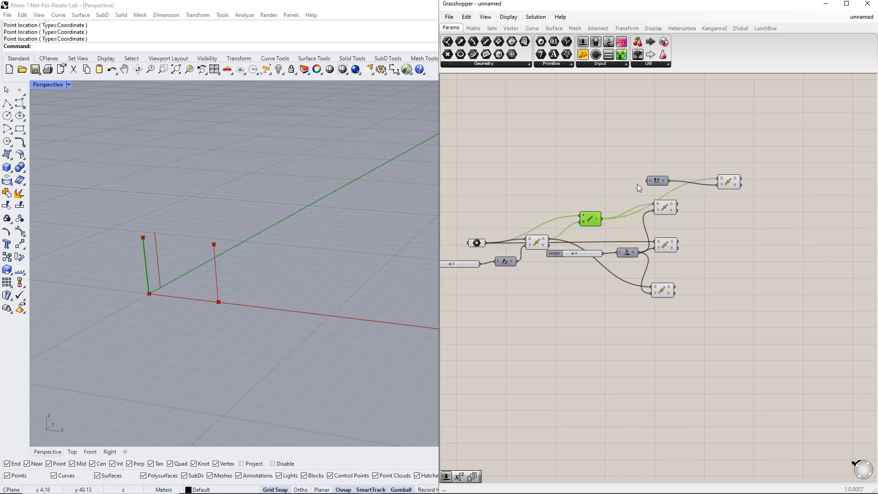
Add a number slider from 1 to 10 named Width, connect it to the Unit Y factor, and set it to 3.
double_click(603, 180)
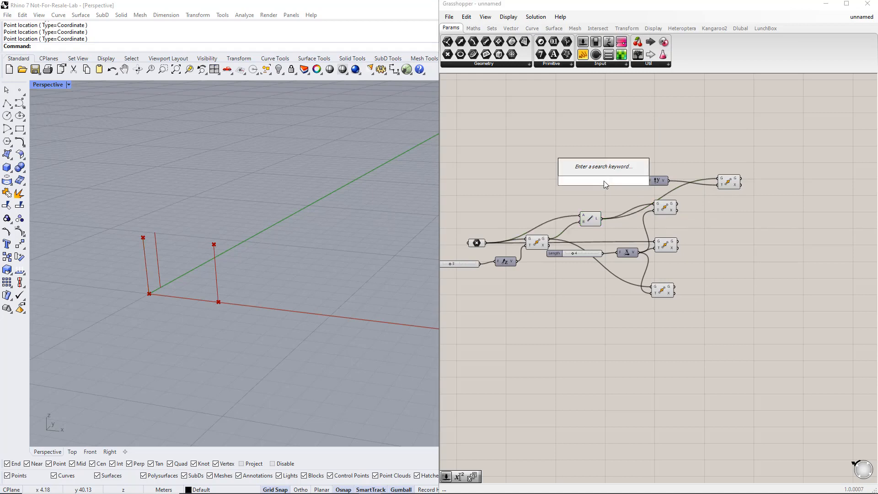
text(1..10)
key(Return)
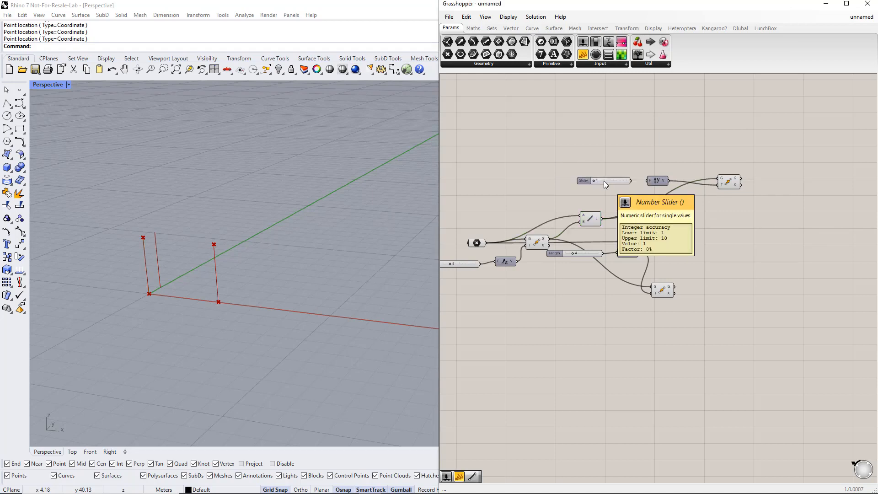
right_click(587, 179)
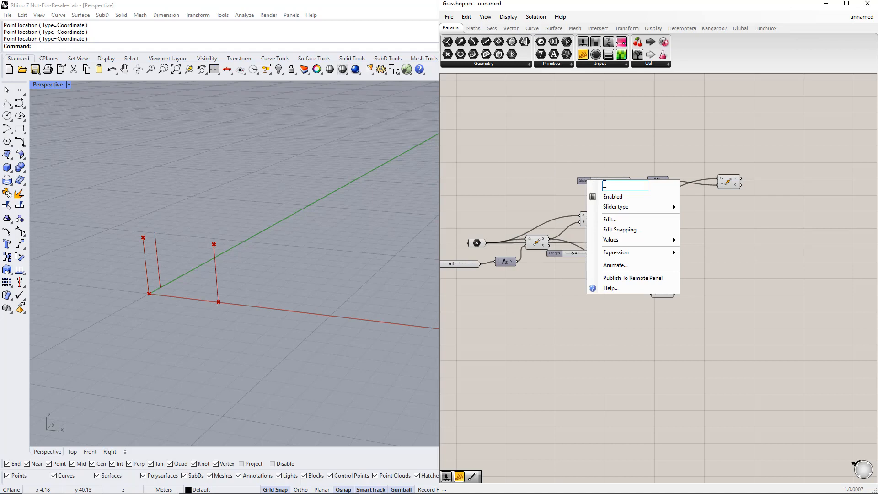
text(Width)
key(Return)
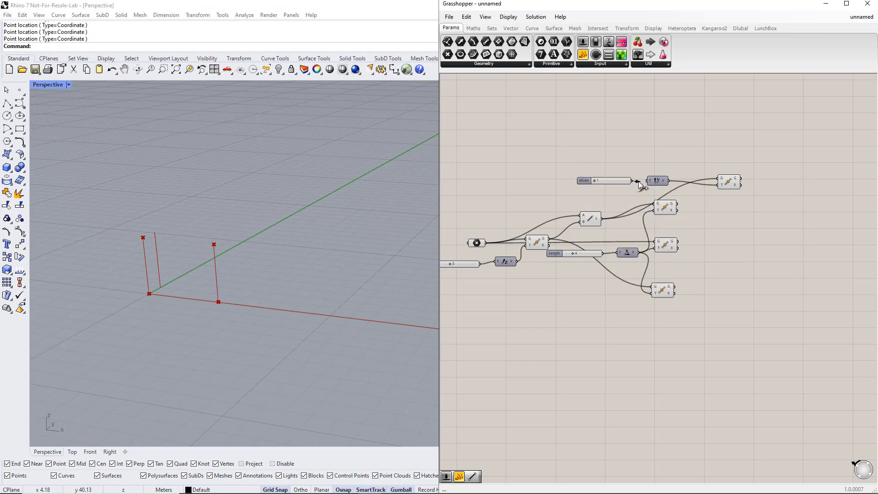
drag(596, 182, 603, 183)
right_drag(744, 221, 728, 197)
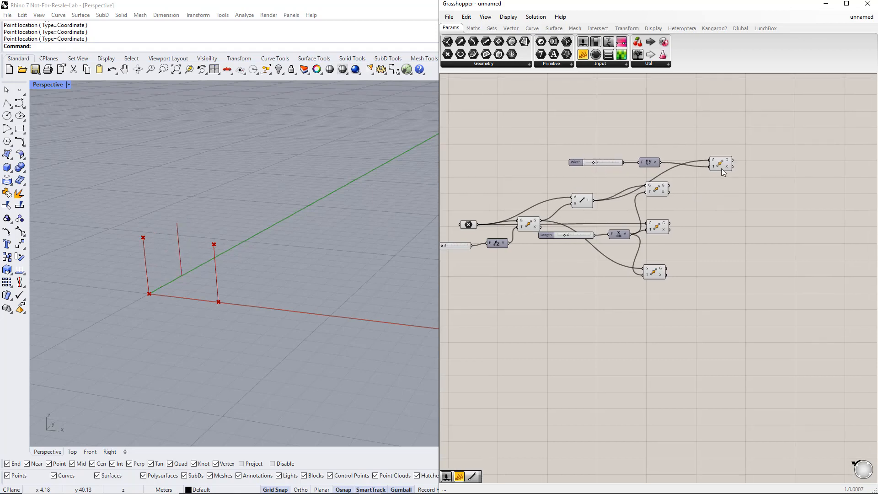
Duplicate the Y-direction Move component twice, feeding one copy the origin point and the other the raised point.
click(727, 157)
alt+click(734, 152)
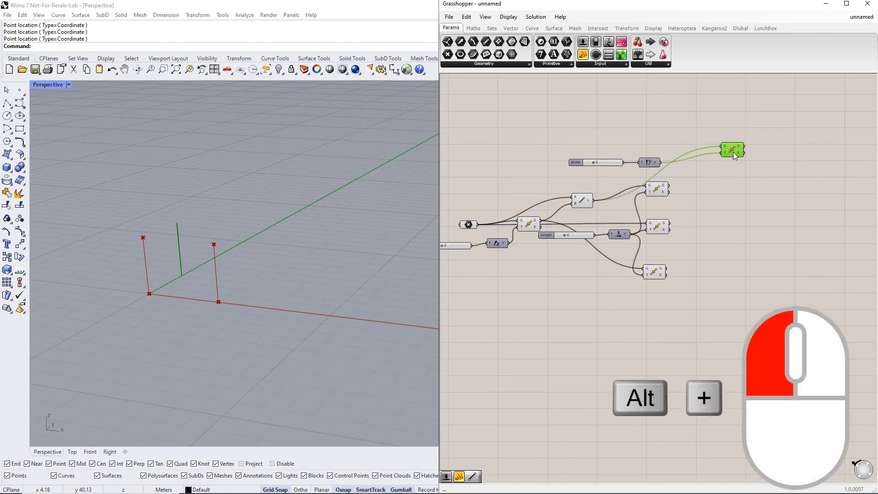
alt+drag(735, 174, 733, 183)
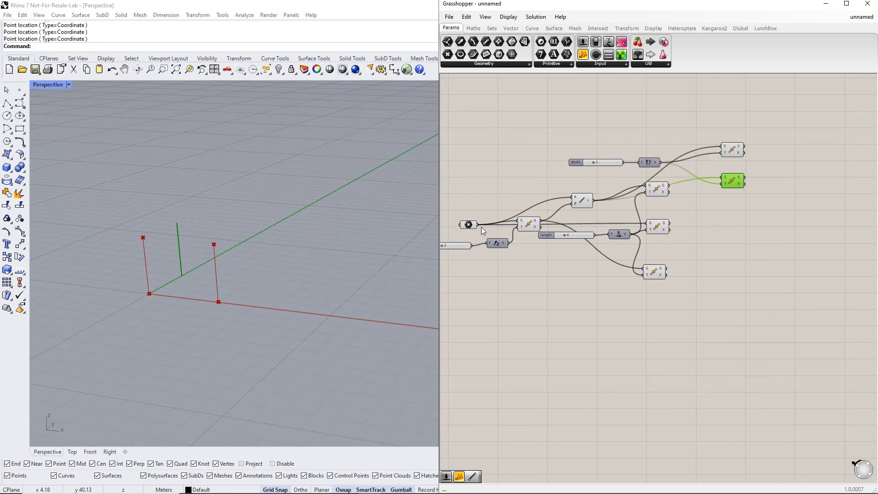
drag(478, 225, 732, 214)
drag(540, 221, 733, 248)
Add three more copies of the Y-direction Move, fed by the X-moved line, X-moved origin point and X-moved raised point.
drag(672, 188, 732, 278)
drag(669, 225, 723, 280)
alt+drag(730, 283, 735, 316)
drag(667, 270, 725, 315)
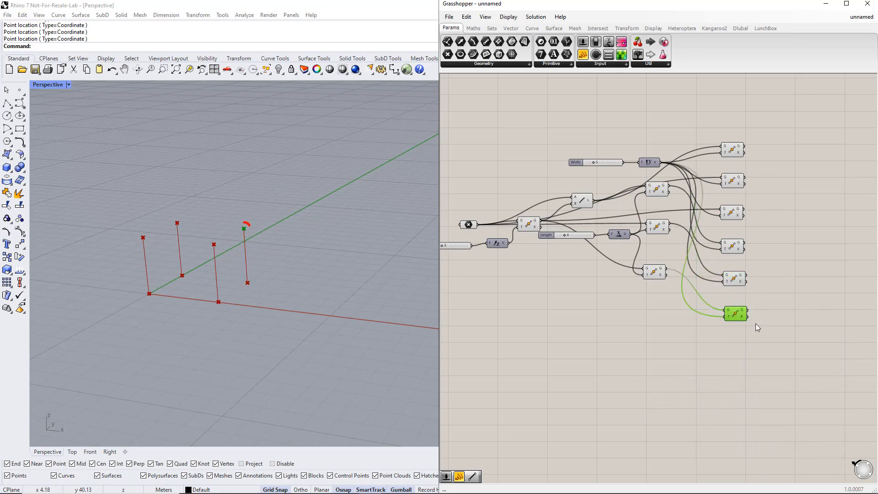
drag(780, 335, 736, 131)
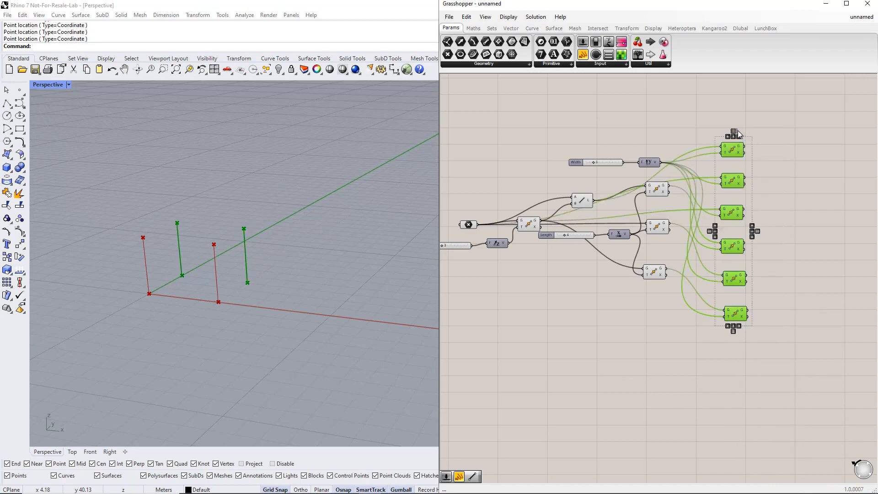
click(780, 236)
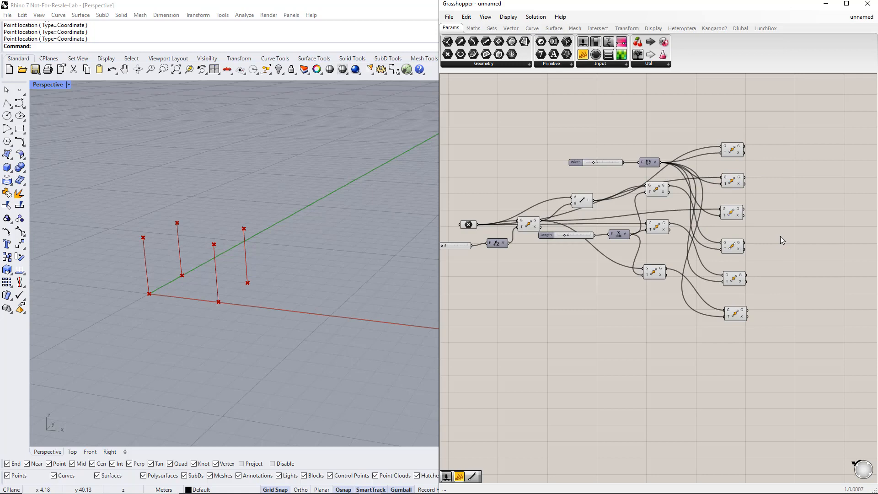
Add a two-point Line component connecting the raised point to its X-moved copy as the front top beam.
click(531, 224)
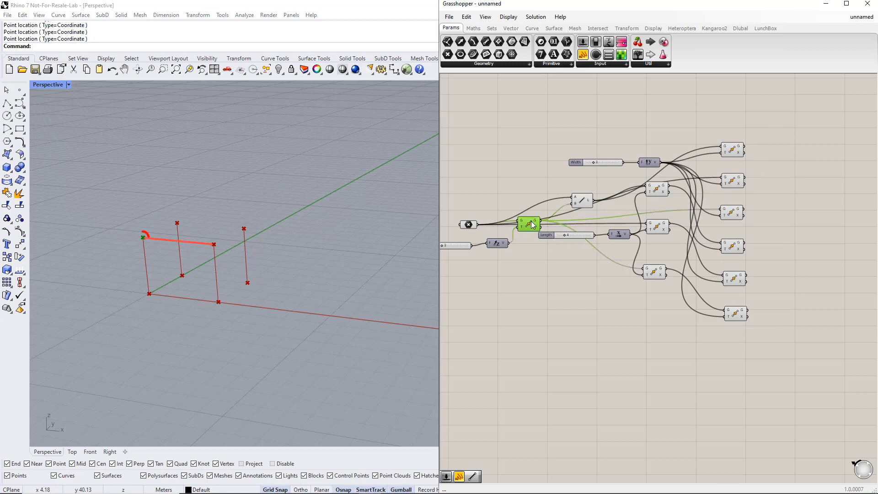
click(653, 272)
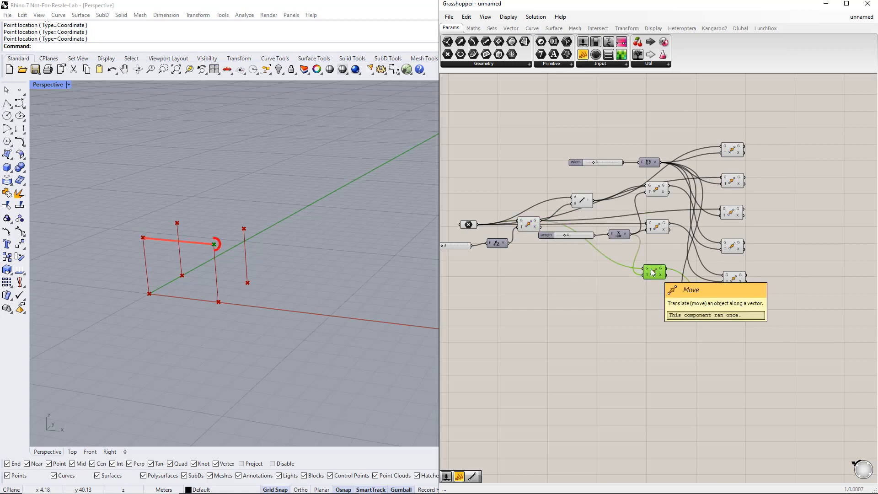
click(730, 214)
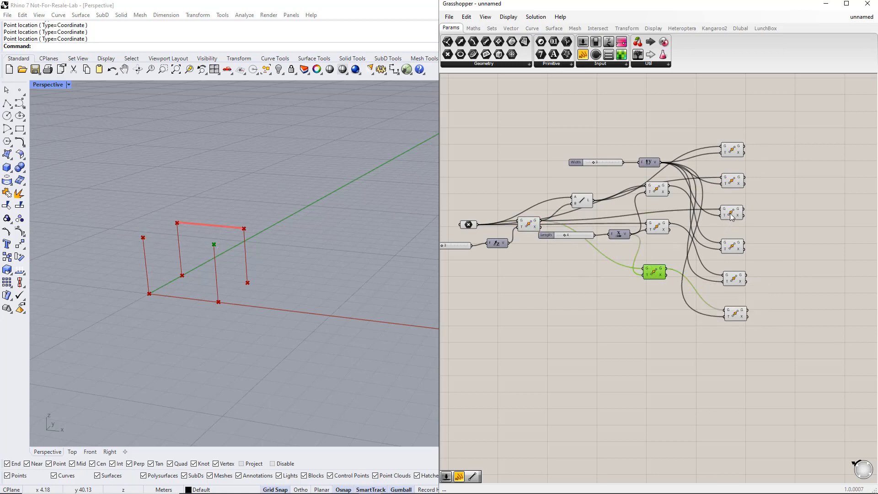
click(735, 315)
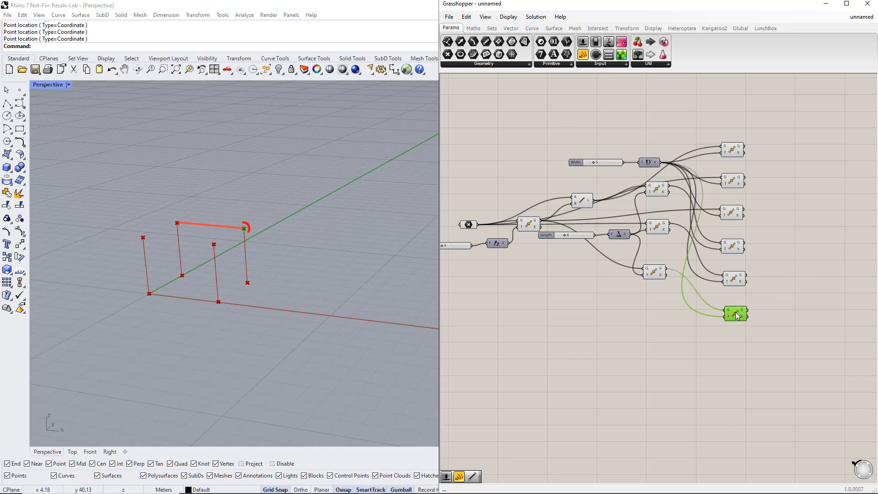
double_click(788, 207)
text(line)
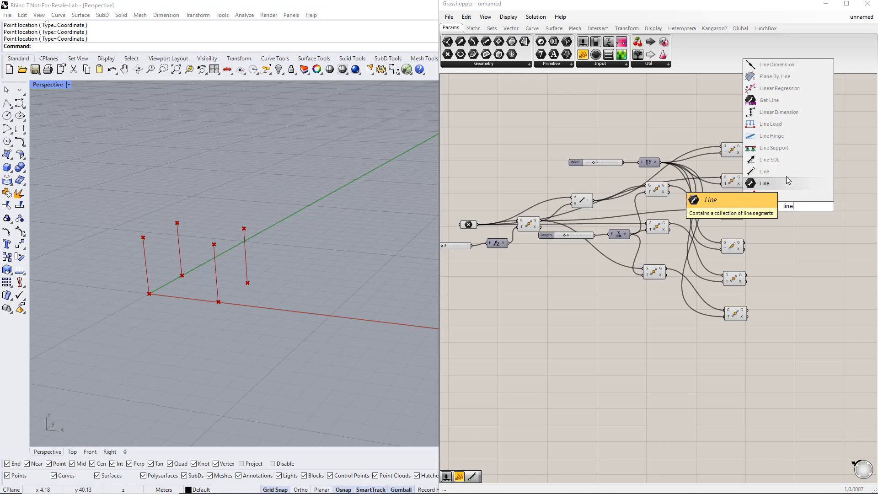
click(786, 196)
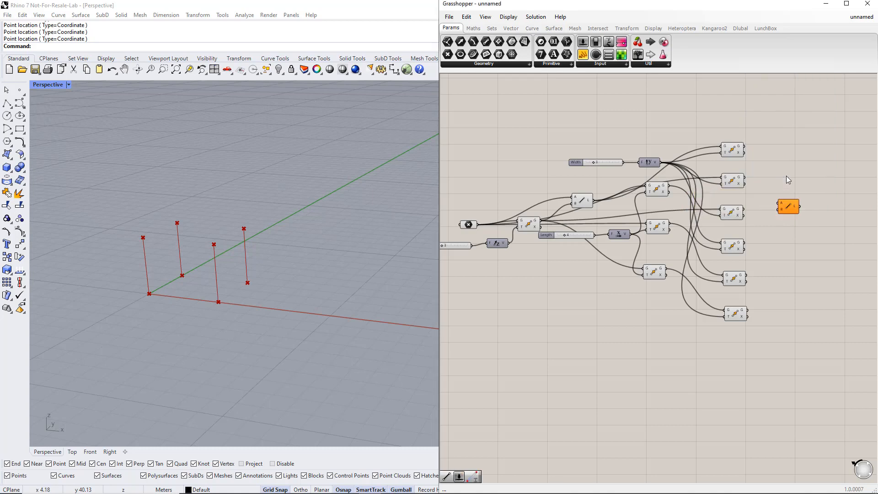
drag(541, 221, 776, 207)
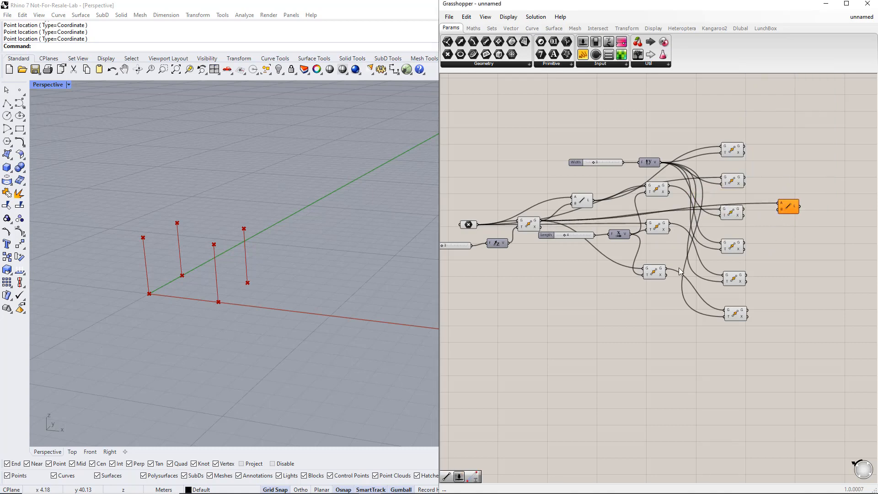
drag(667, 271, 794, 209)
Duplicate the top Line component and connect the copy to the two Y-moved raised points as the rear top beam.
click(789, 208)
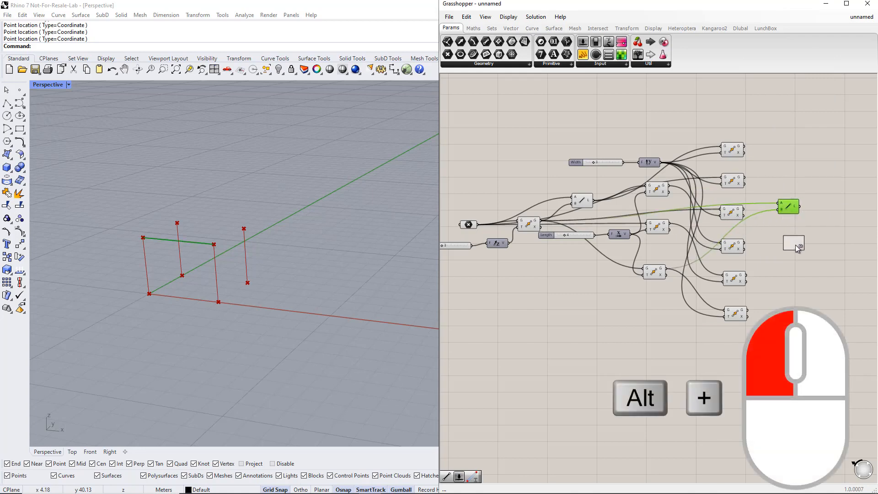
alt+drag(794, 245, 795, 245)
mouse_move(744, 210)
mouse_down()
mouse_move(762, 236)
mouse_move(781, 243)
mouse_up()
drag(749, 311, 784, 246)
click(822, 239)
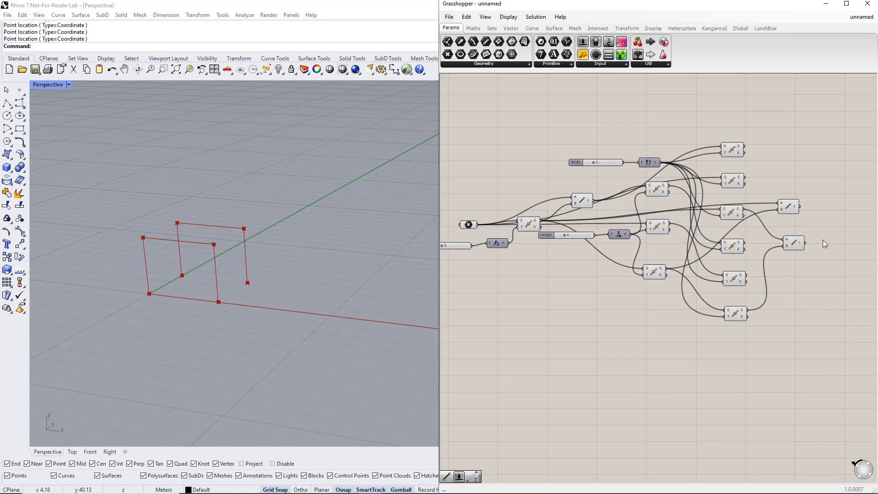
Add a Divide Curve component and feed it the front top line as its curve.
right_drag(823, 240, 776, 238)
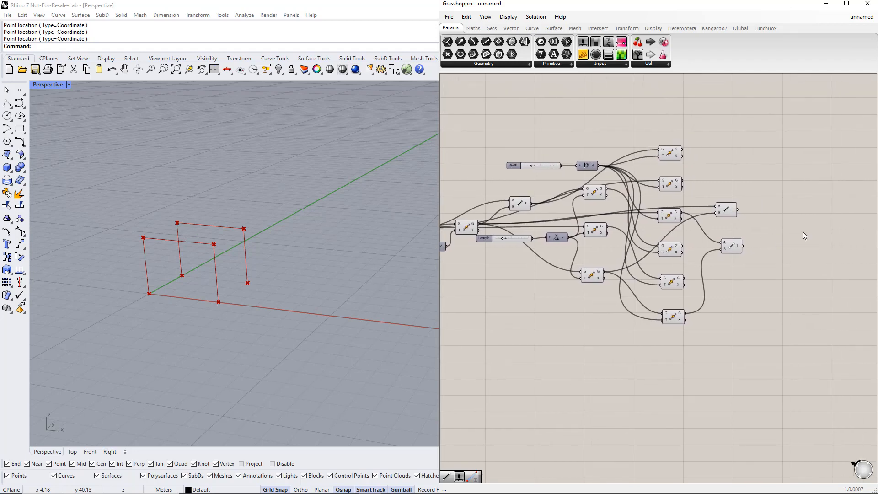
double_click(800, 225)
text(d)
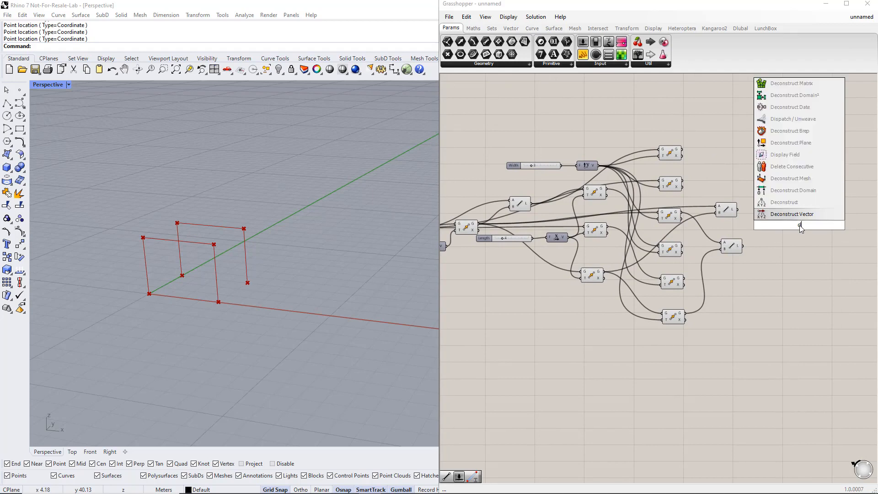
text(ivide curve)
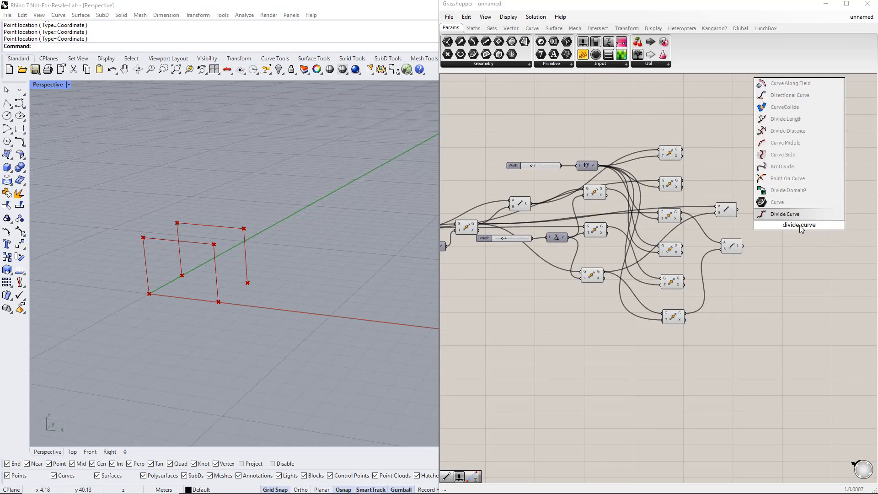
key(Return)
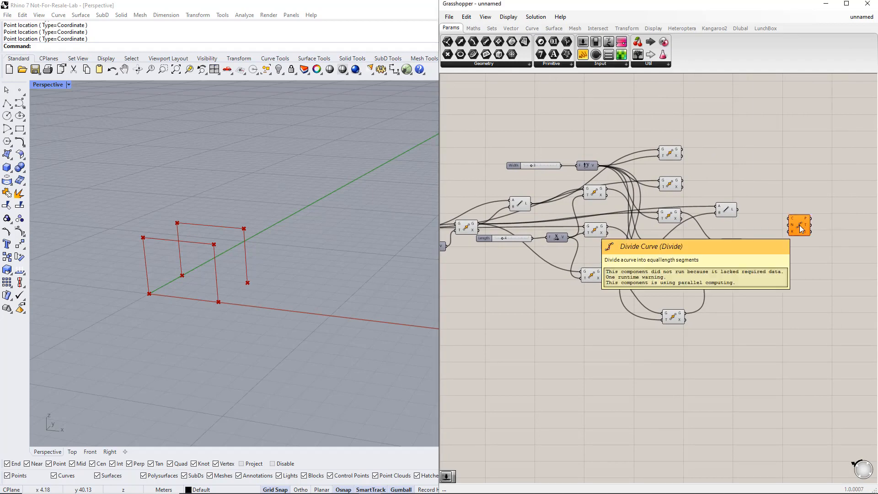
drag(799, 225, 802, 212)
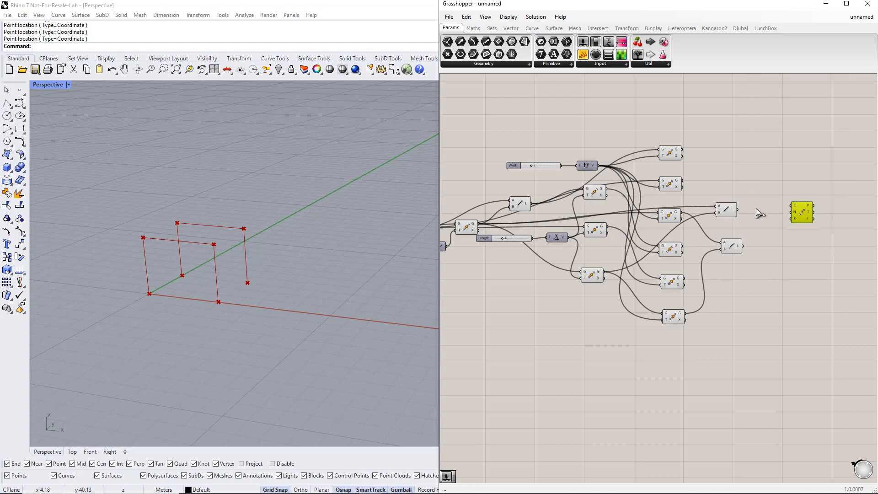
drag(736, 209, 794, 208)
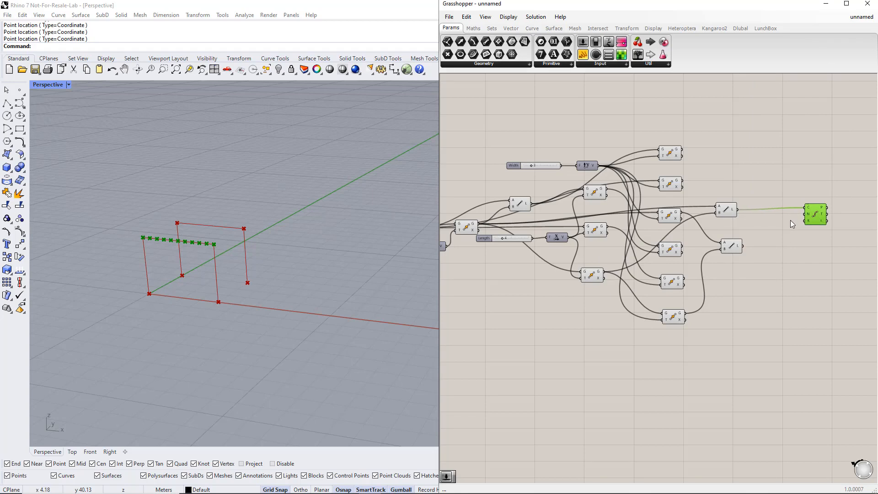
Add a number slider ranging from 1 to 15 and connect it to the Divide Curve's count input.
double_click(783, 222)
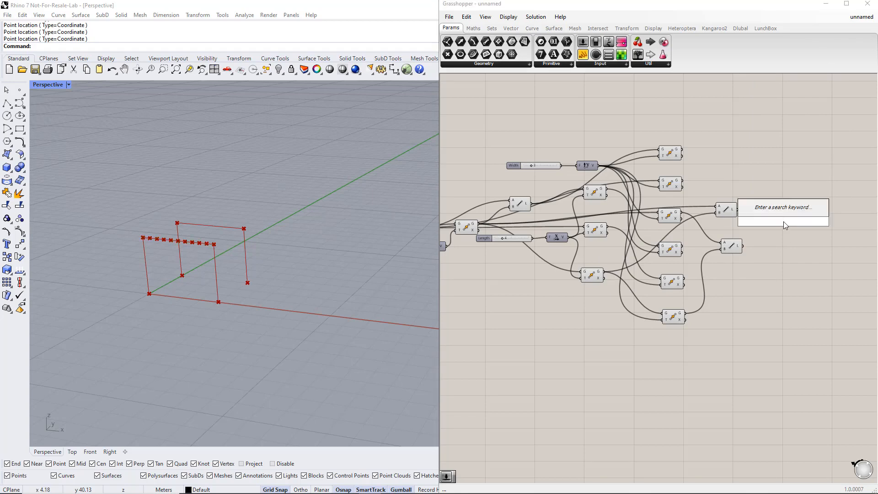
text(1.15)
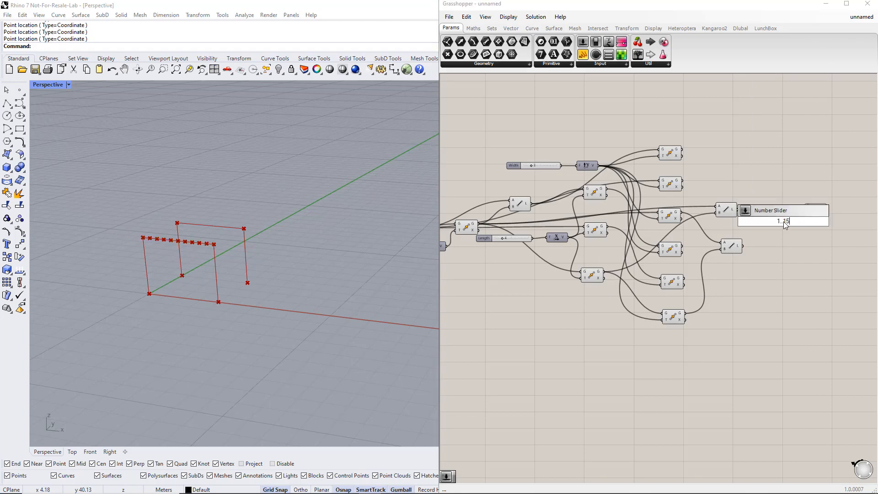
key(Return)
click(782, 223)
drag(776, 223, 805, 224)
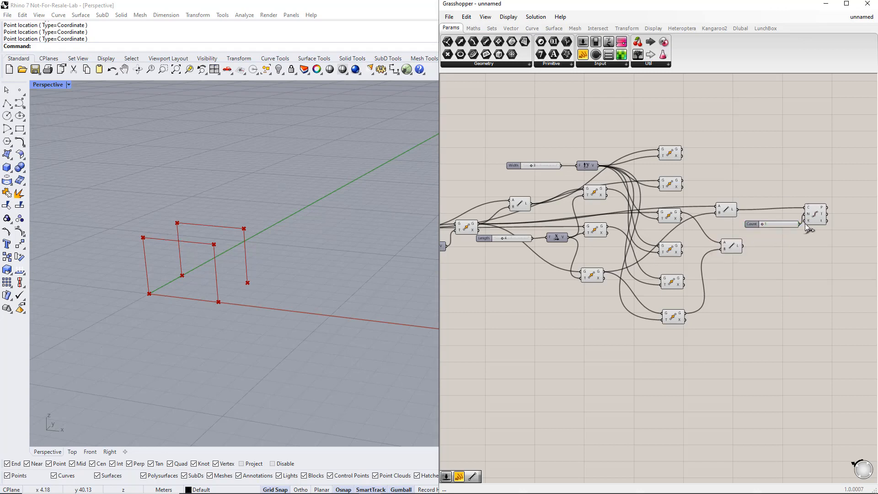
Rename the division count slider as Number of Segments.
right_click(753, 224)
text(Num)
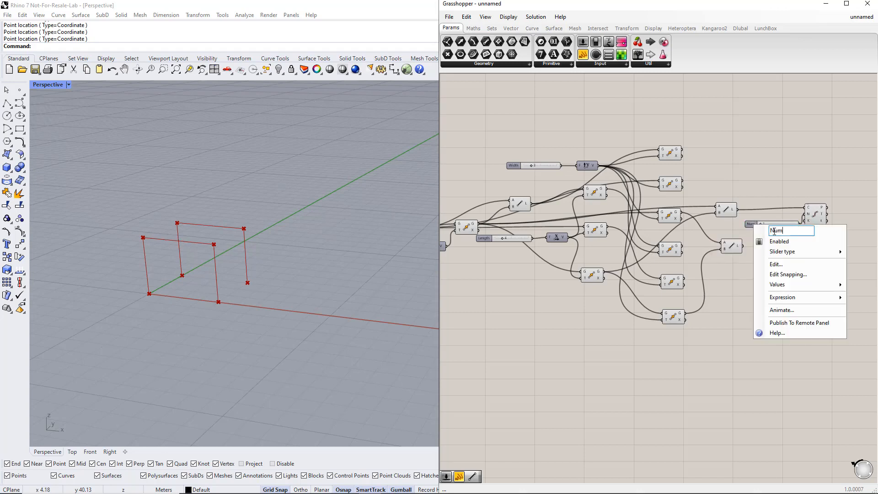
text(ber of Segments)
key(Return)
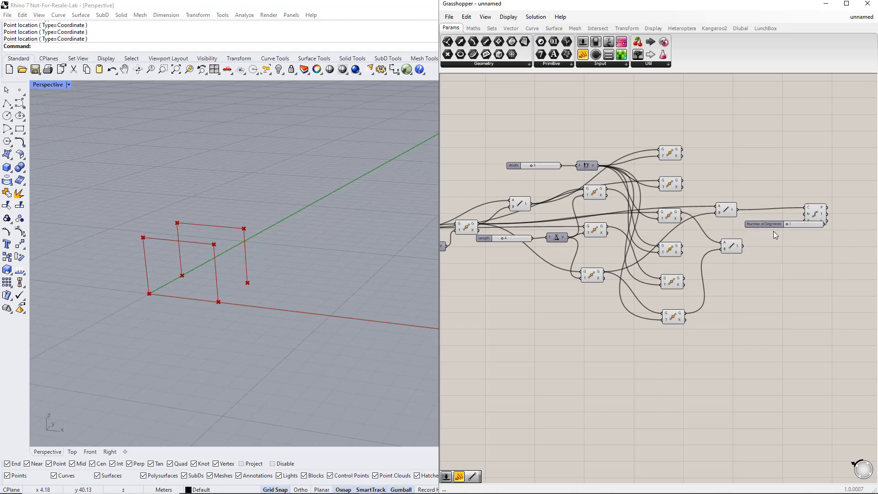
Duplicate Divide Curve for the rear top line using the same count slider, and set Number of Segments to 4.
drag(808, 219, 743, 246)
click(830, 273)
right_drag(829, 273, 737, 220)
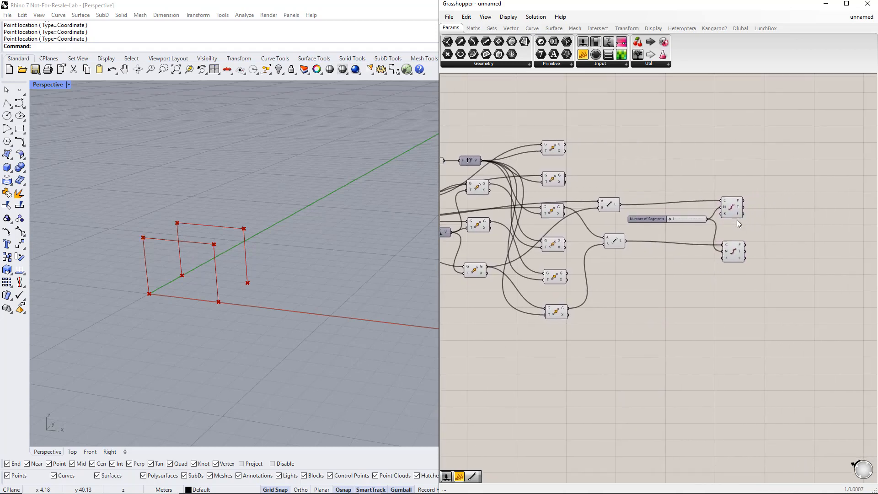
drag(734, 210, 740, 207)
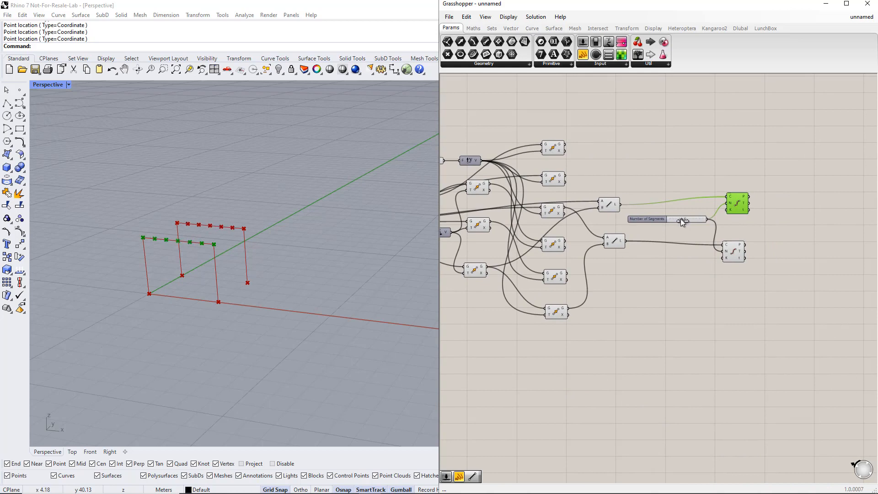
drag(680, 219, 676, 219)
Add a Line component connecting the division points of the front Divide Curve to those of the rear Divide Curve.
click(780, 232)
right_drag(780, 232, 735, 230)
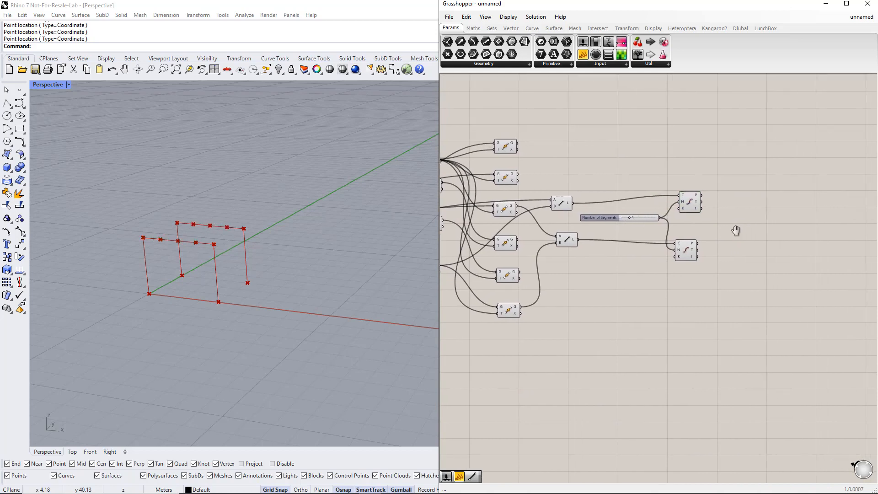
double_click(741, 230)
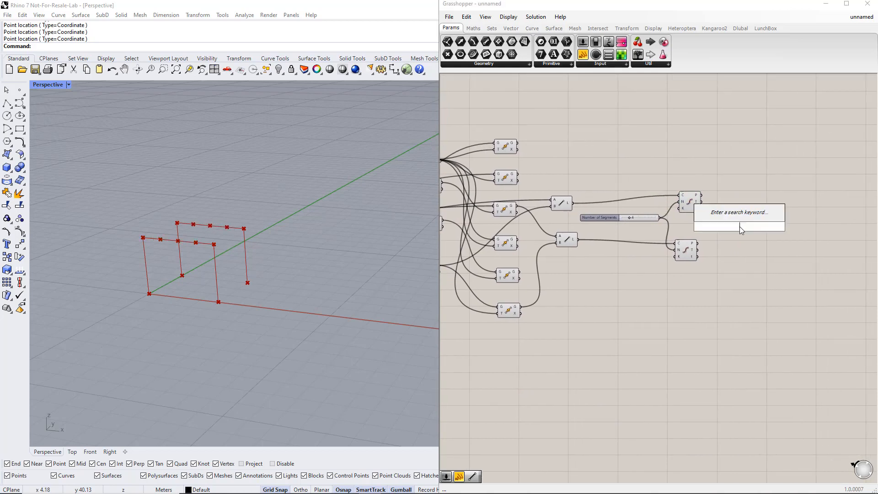
text(line)
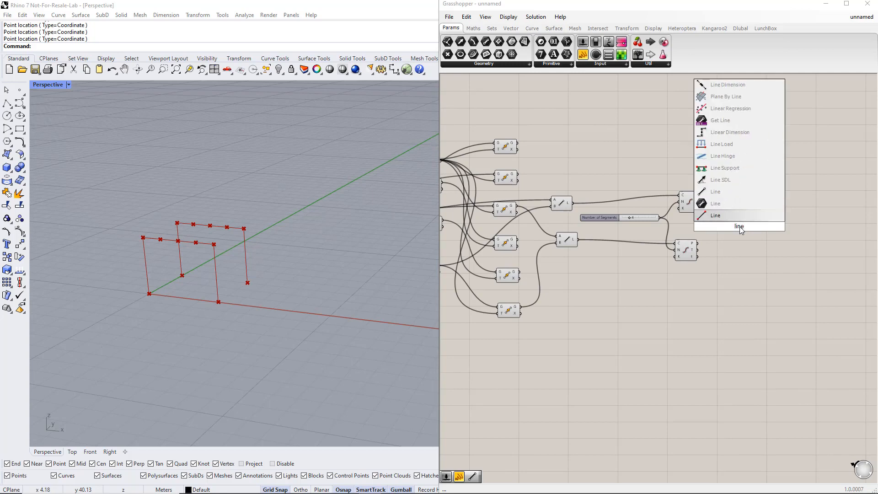
key(Return)
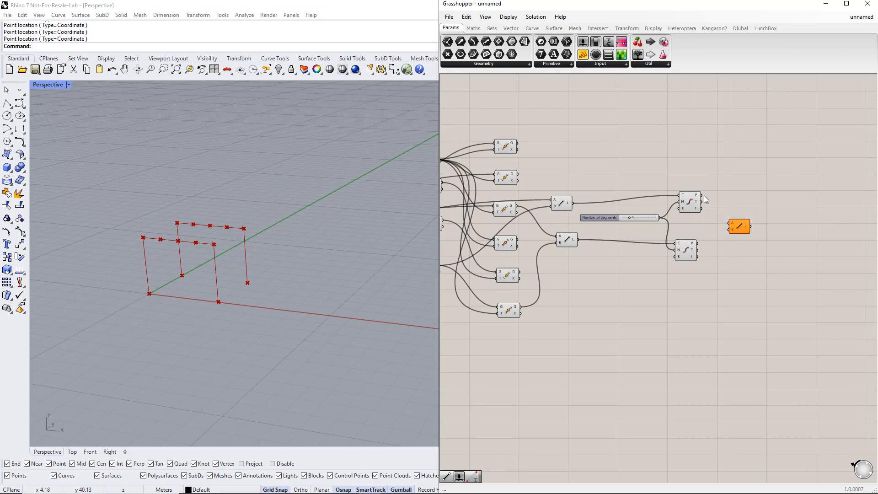
drag(704, 195, 730, 229)
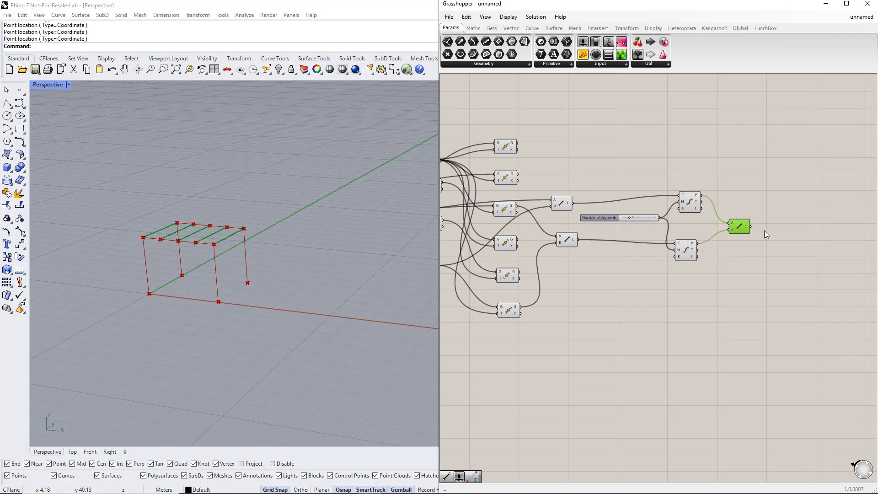
click(777, 235)
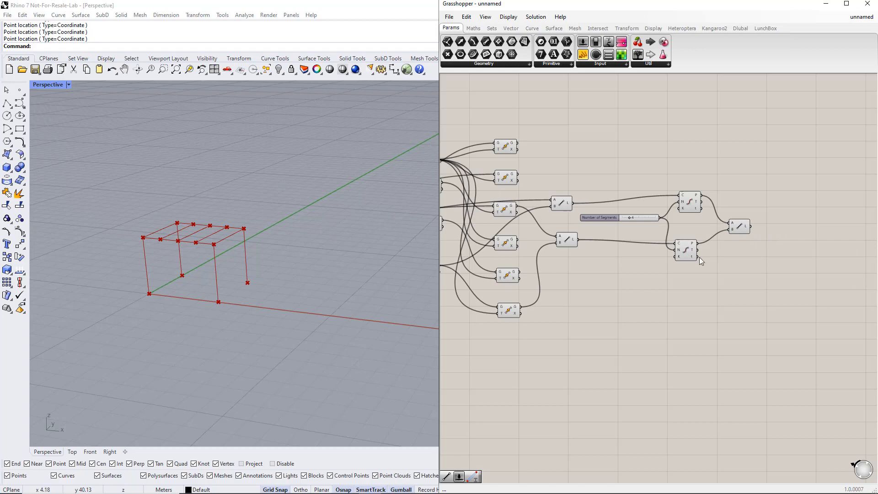
Add a Move component on the empty canvas below the existing Move components for offsetting the base points.
right_drag(574, 314, 738, 340)
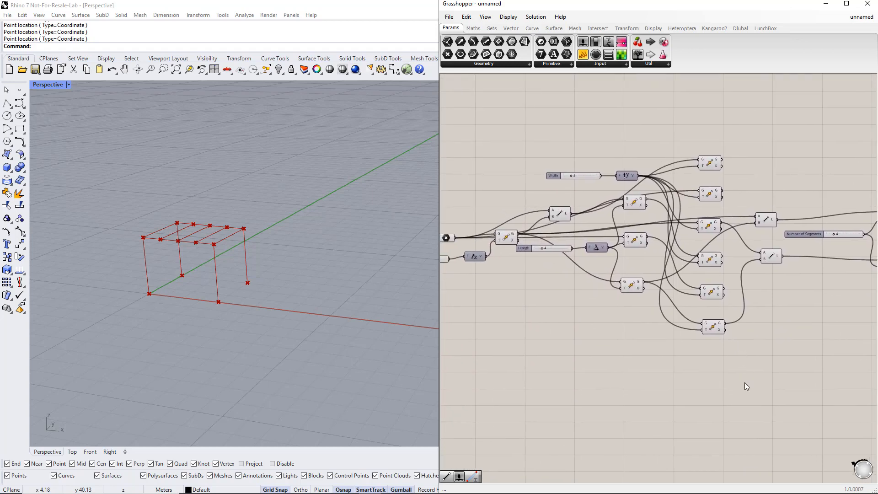
right_drag(643, 363, 660, 367)
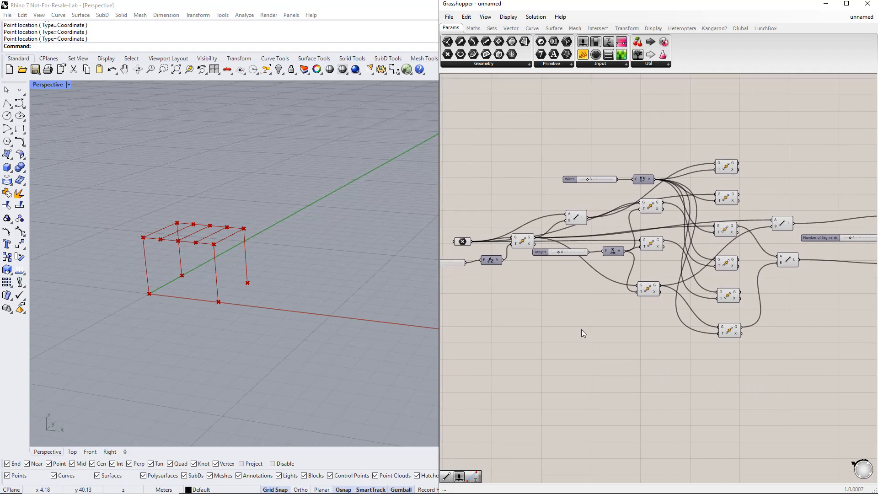
click(468, 245)
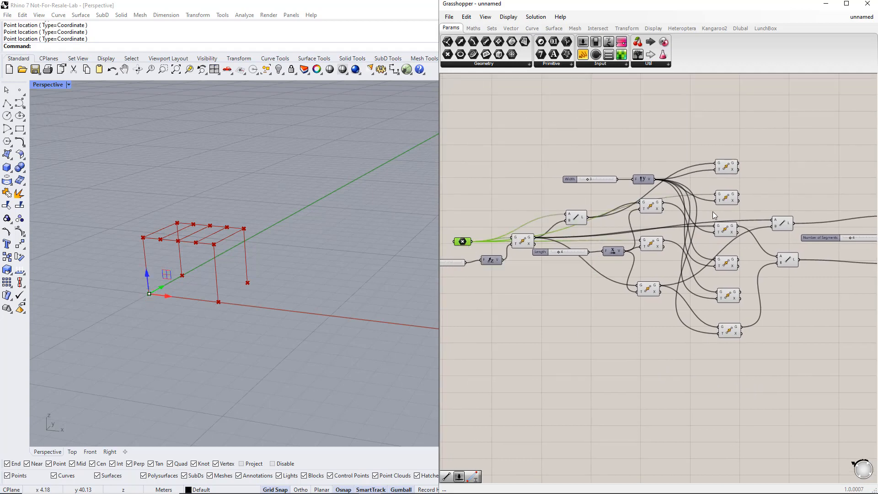
shift+click(726, 198)
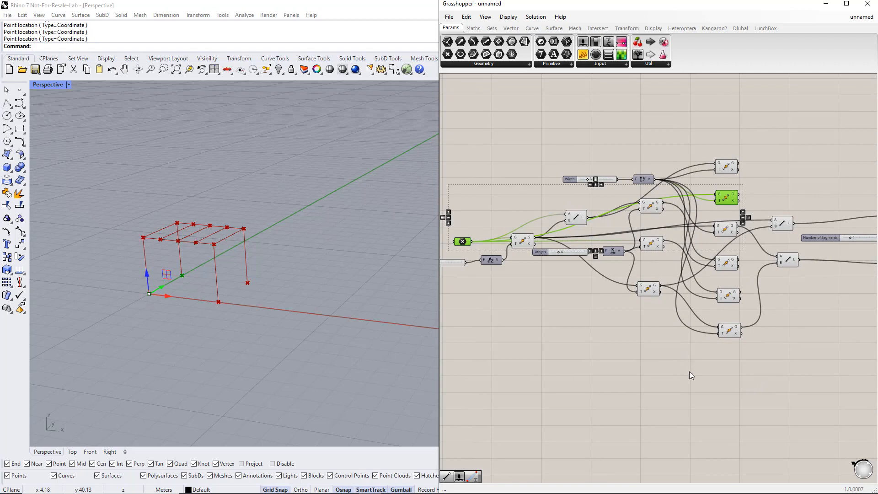
double_click(646, 361)
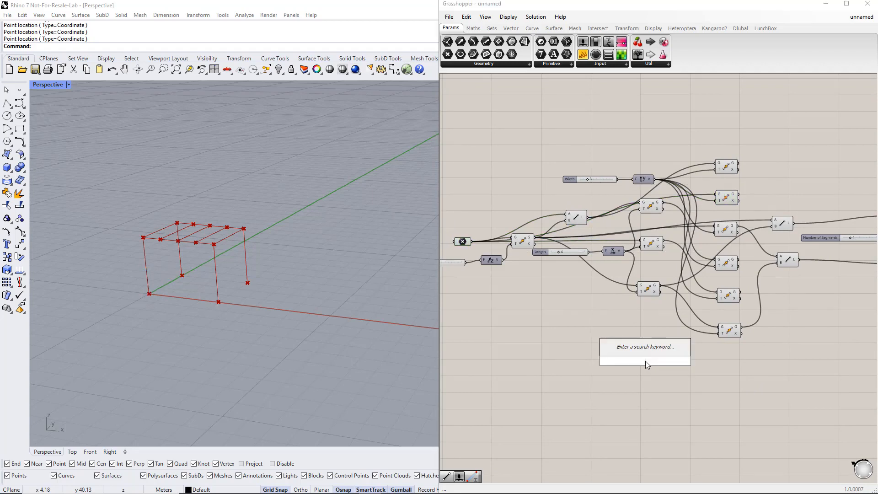
text(move)
key(Return)
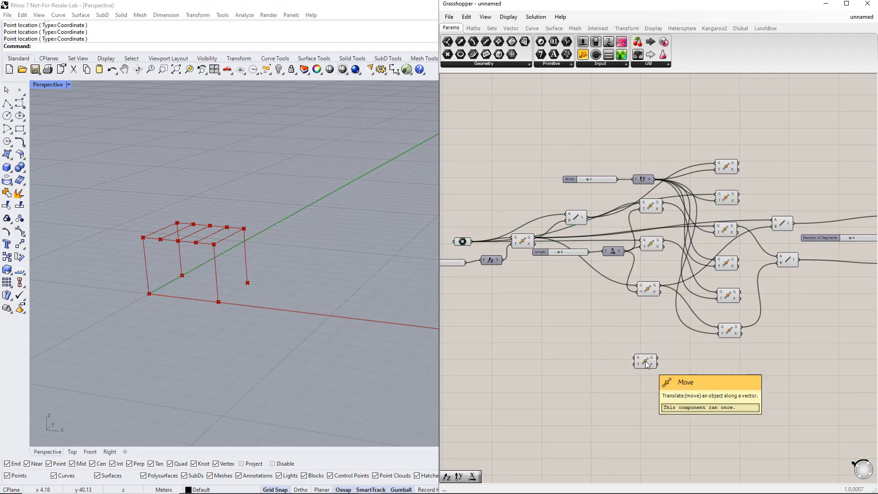
Add a Unit X vector as the new Move's motion and feed the origin point in as its geometry.
double_click(593, 357)
text(x)
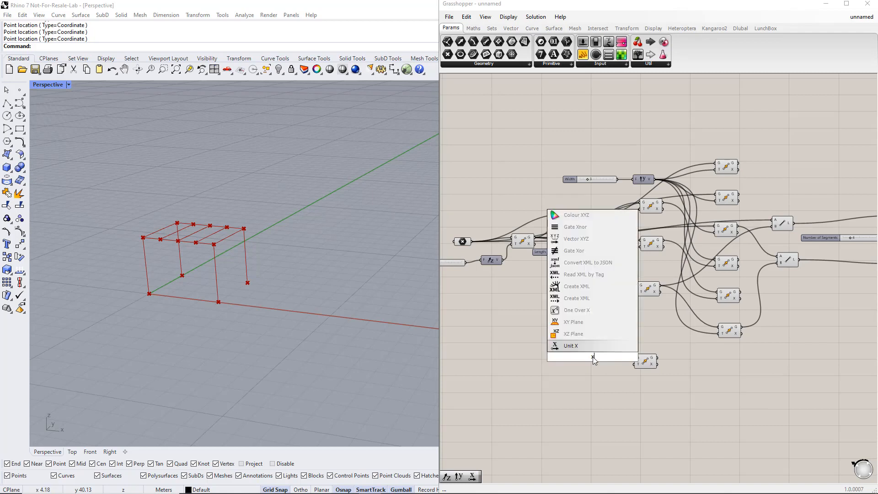
key(Return)
drag(603, 358, 634, 364)
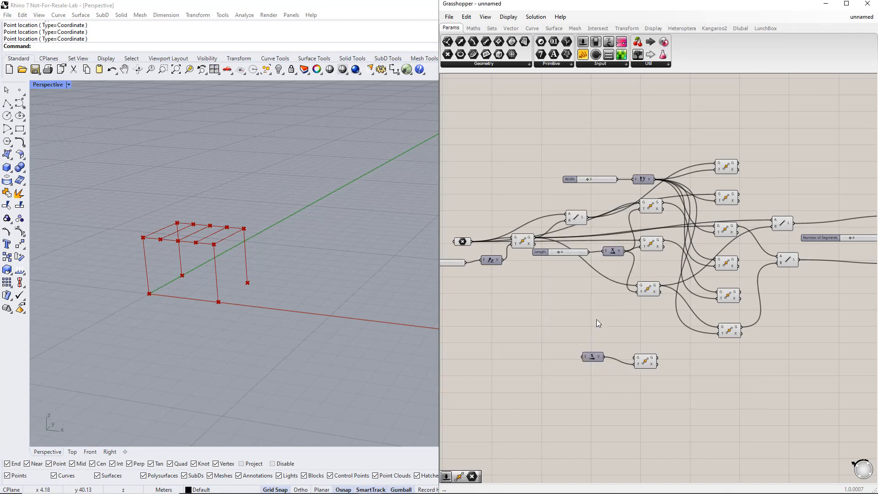
drag(472, 241, 610, 368)
click(596, 362)
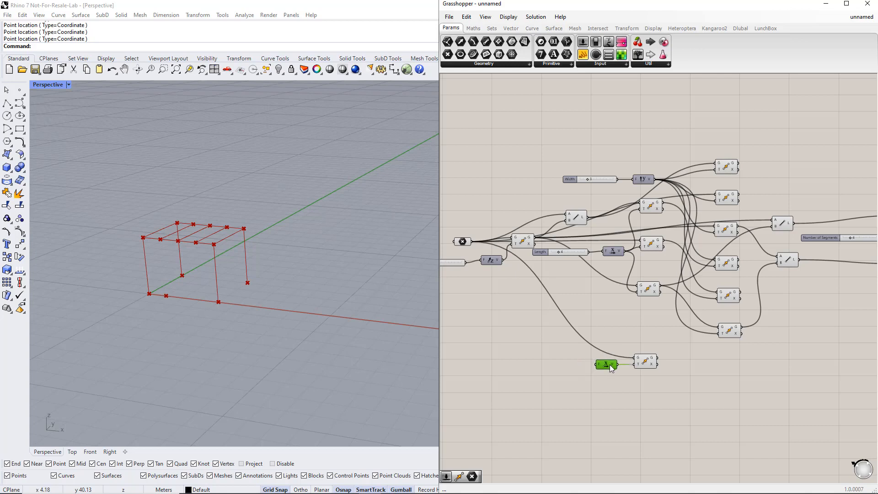
Add a number slider ranging from 0 to 5, rename it as Distance, and connect it to the new Unit X factor.
double_click(545, 366)
text(0.5)
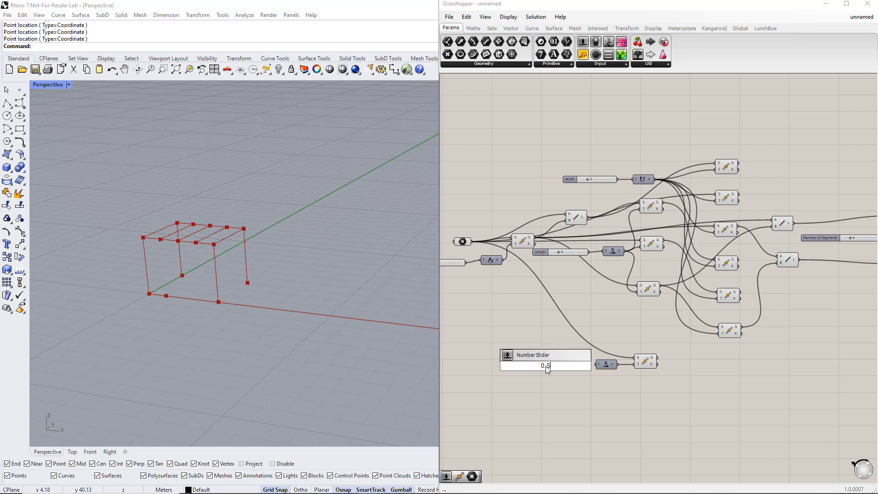
key(Return)
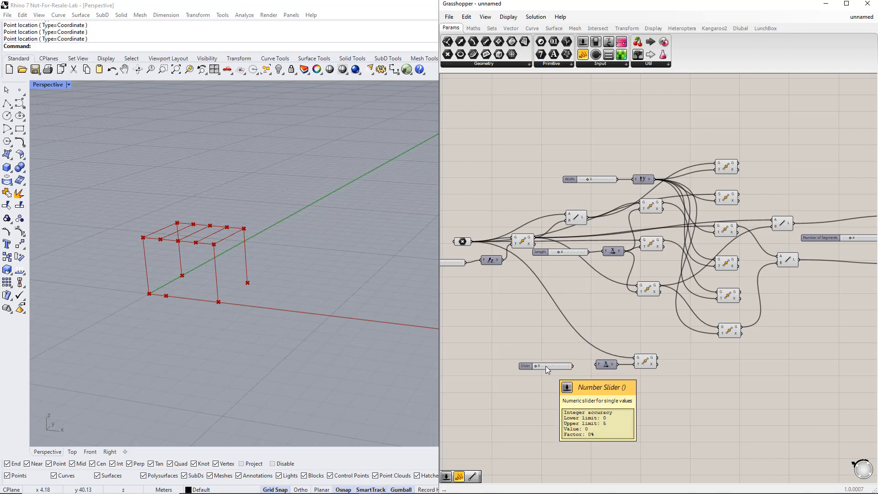
right_click(526, 367)
text(D)
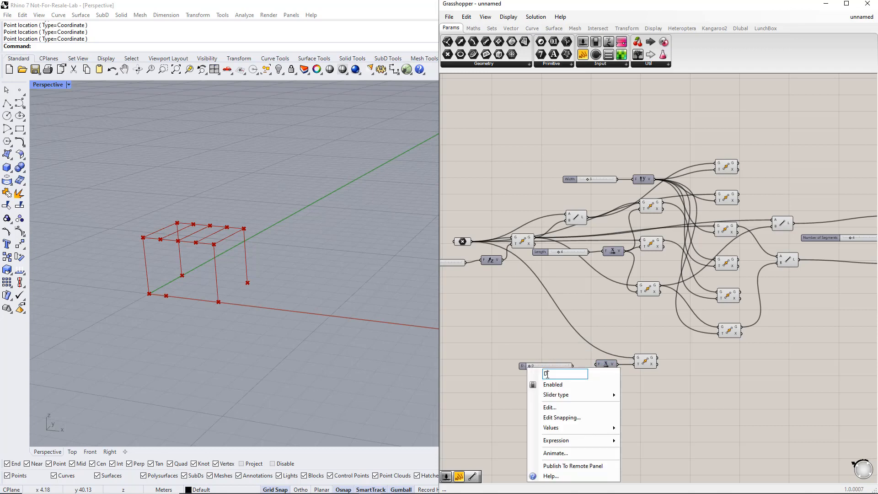
text(istance)
key(Return)
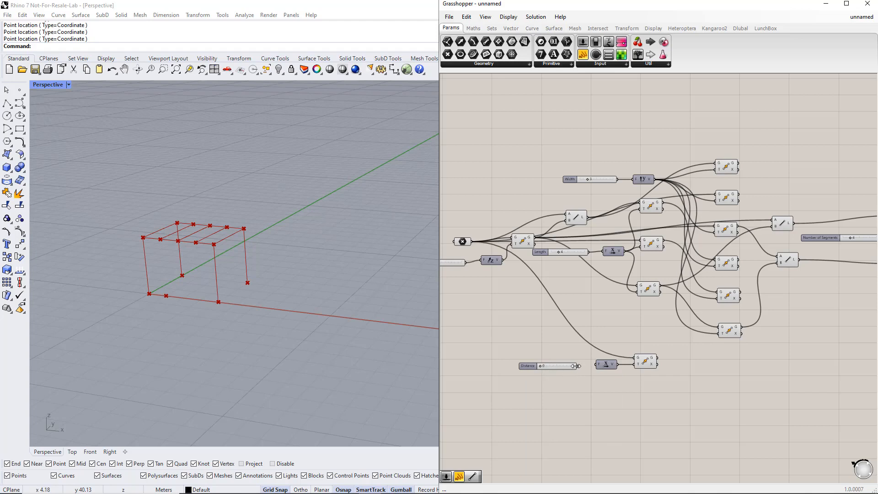
drag(577, 366, 592, 368)
Add a negating expression to the new Move's motion input to reverse the offset along X.
right_click(638, 363)
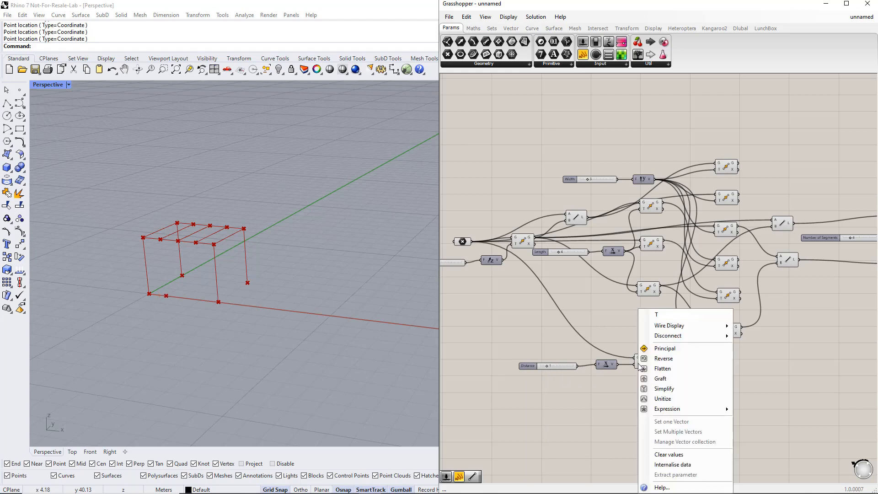
mouse_move(695, 412)
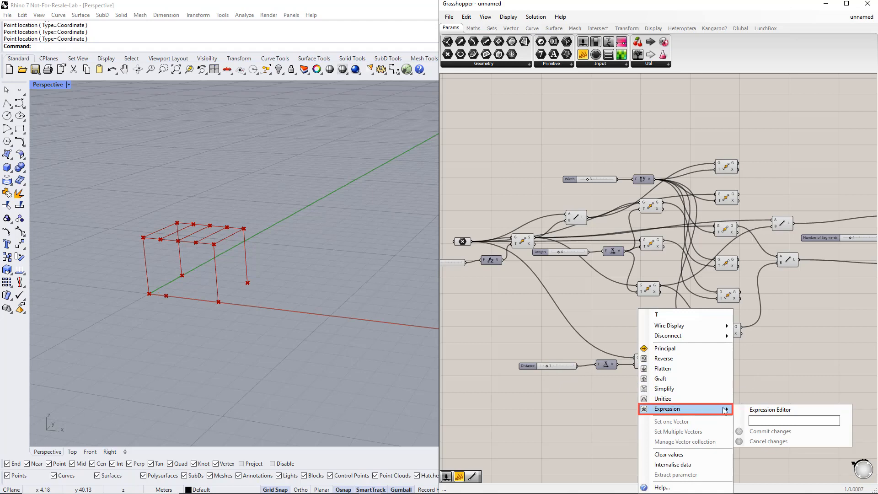
click(758, 420)
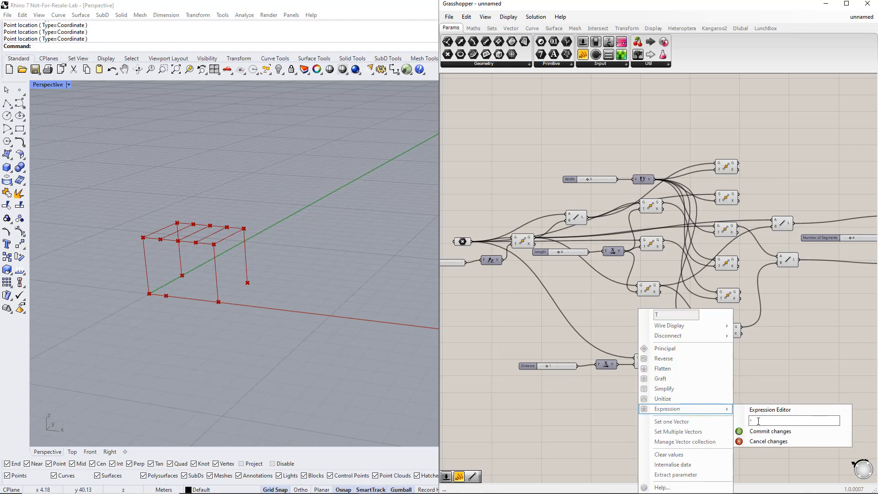
click(763, 431)
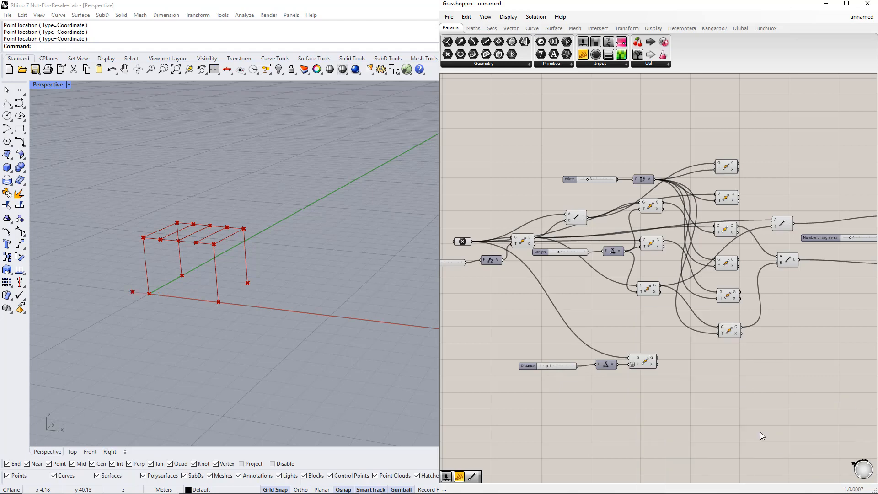
Change the Distance slider to floating-point numbers and set it to about 2.592.
right_click(531, 367)
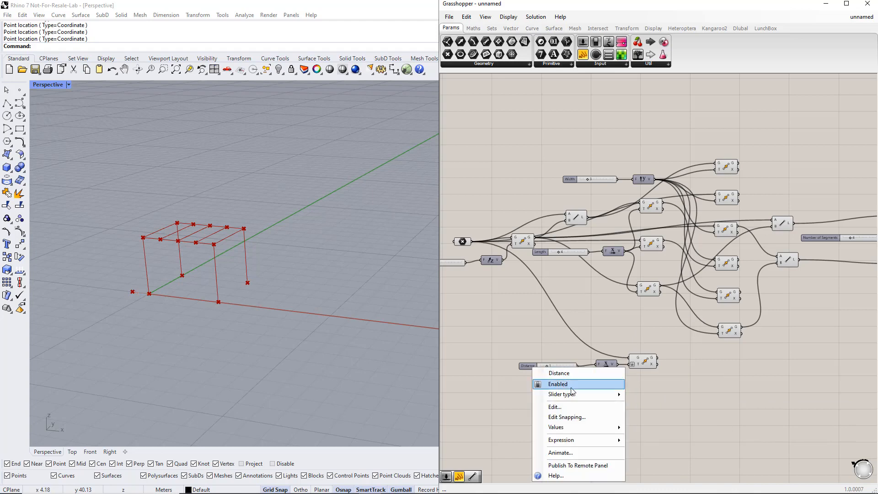
mouse_move(573, 394)
click(630, 394)
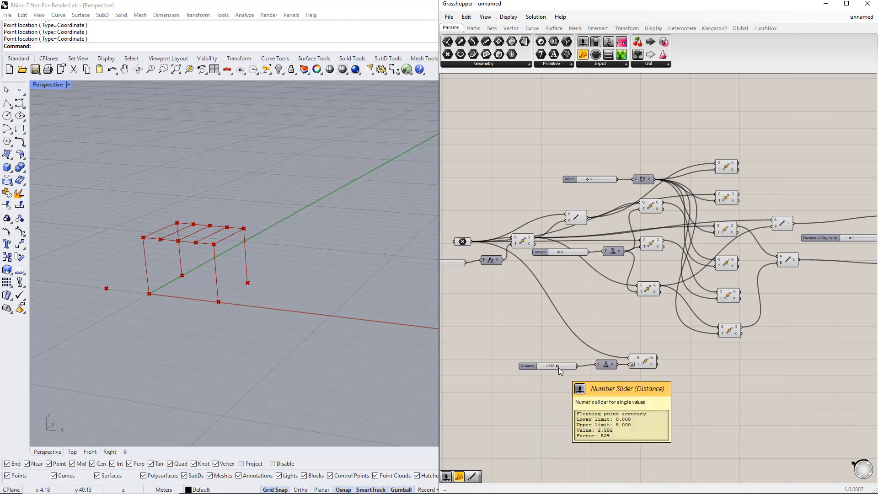
Duplicate the reversed X Move and feed the copy the rear base point as its geometry.
drag(646, 362, 663, 388)
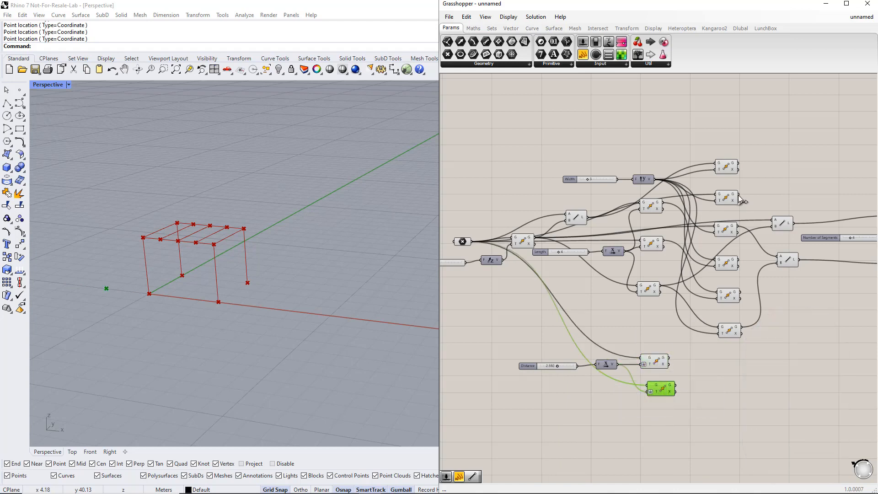
drag(738, 194, 669, 361)
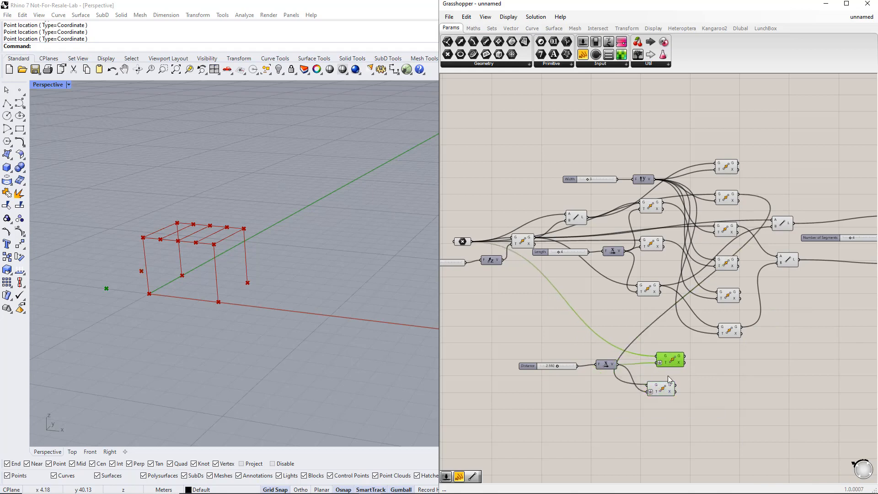
drag(655, 390, 681, 362)
click(756, 380)
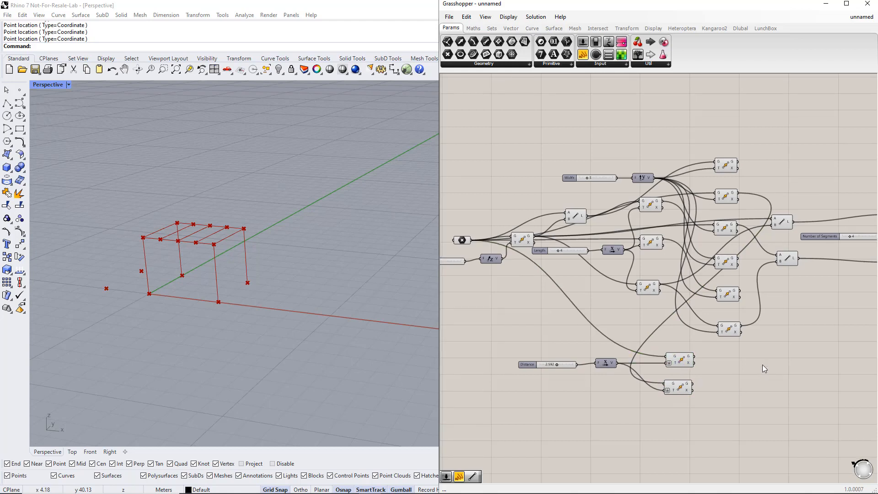
Add a Line component from the offset origin point to the front top corner point above the origin.
double_click(758, 362)
text(line)
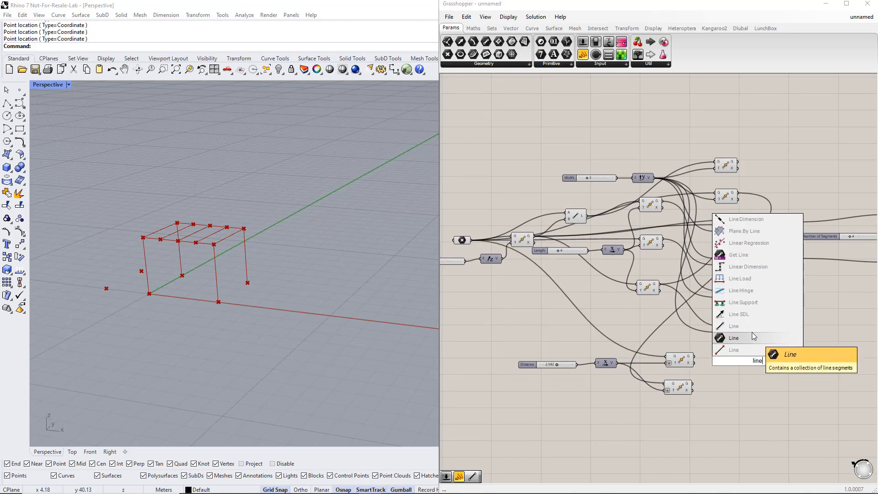
click(751, 333)
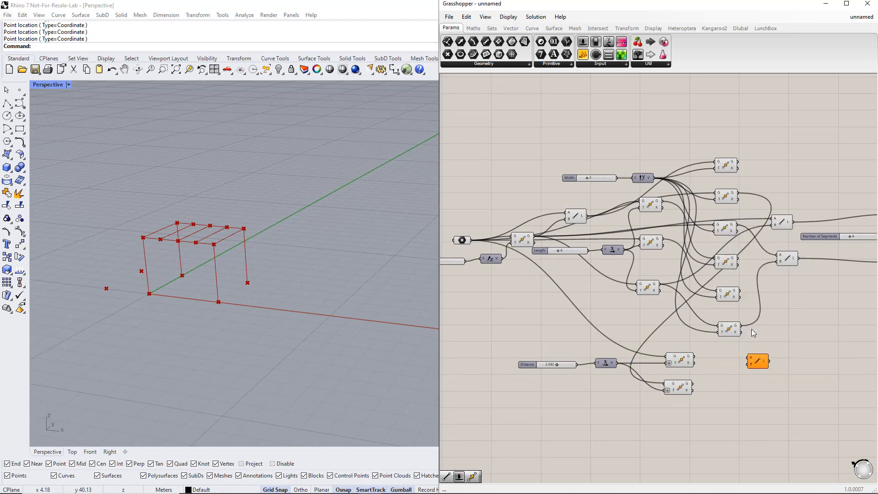
click(679, 361)
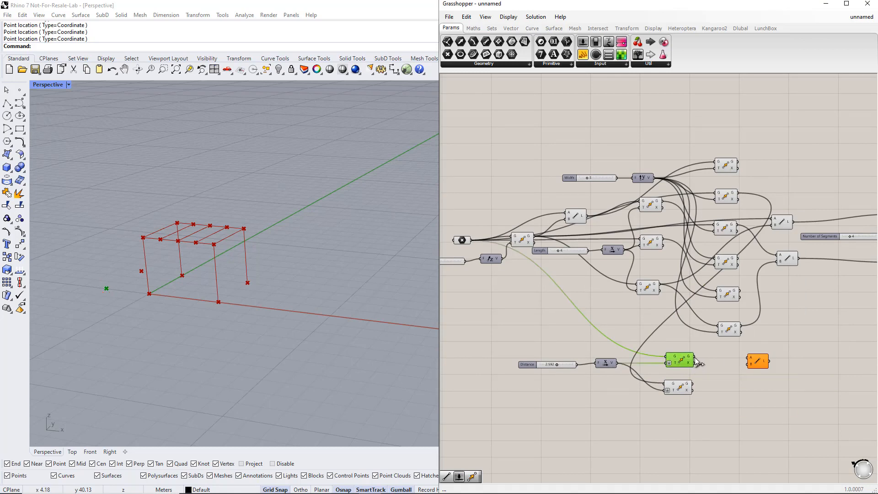
drag(694, 357, 743, 360)
click(525, 239)
drag(534, 237, 751, 365)
Add a second Line component from the rear offset point to the rear top corner point above the rear base point.
double_click(770, 386)
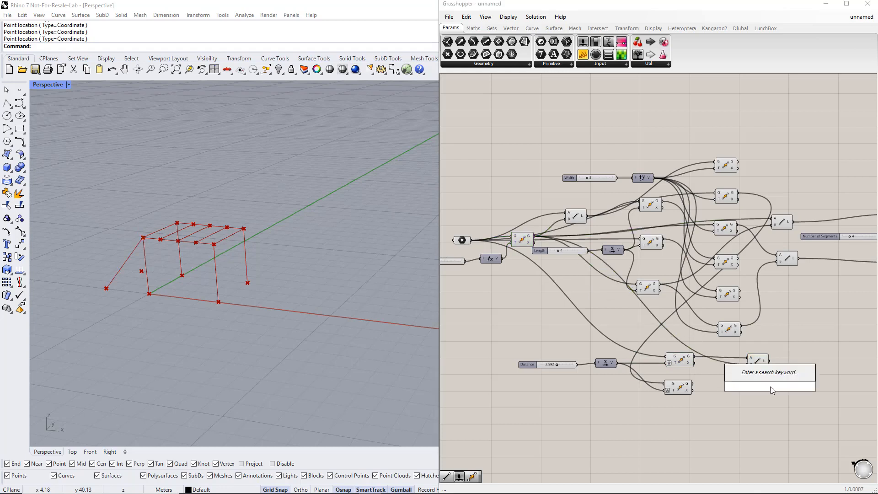
text(line)
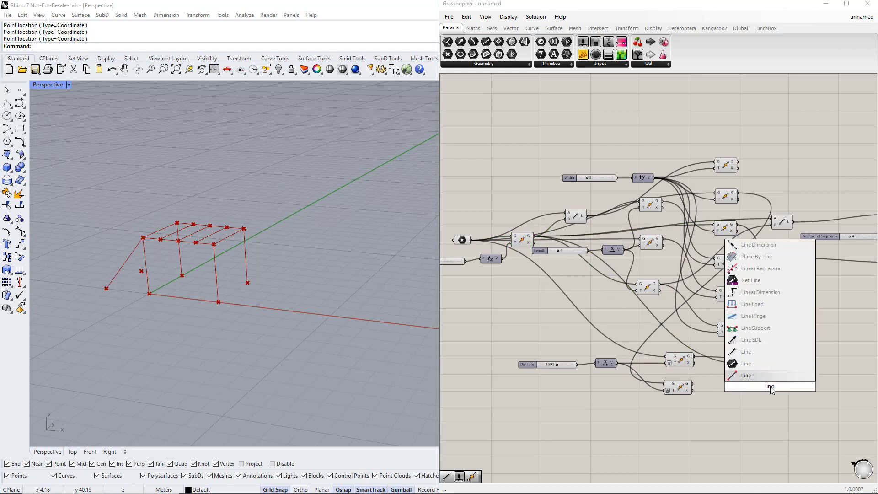
click(761, 356)
drag(769, 383, 758, 387)
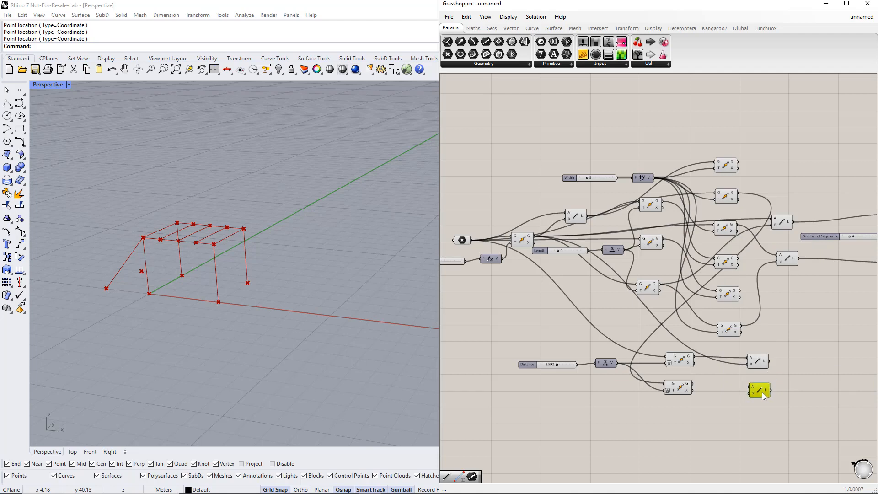
click(690, 391)
drag(693, 384, 750, 387)
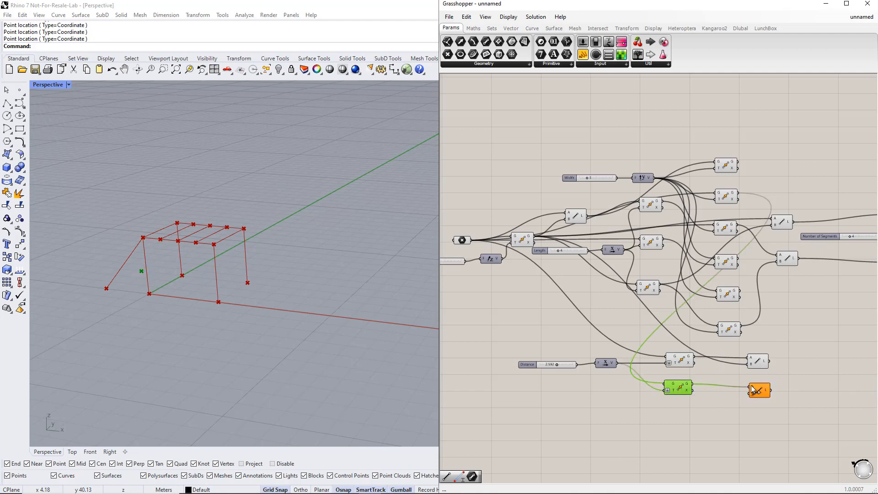
click(732, 230)
drag(736, 225, 761, 350)
Move the two side-brace Line components together to the far end of the definition, below the curve division components.
right_drag(820, 373, 794, 369)
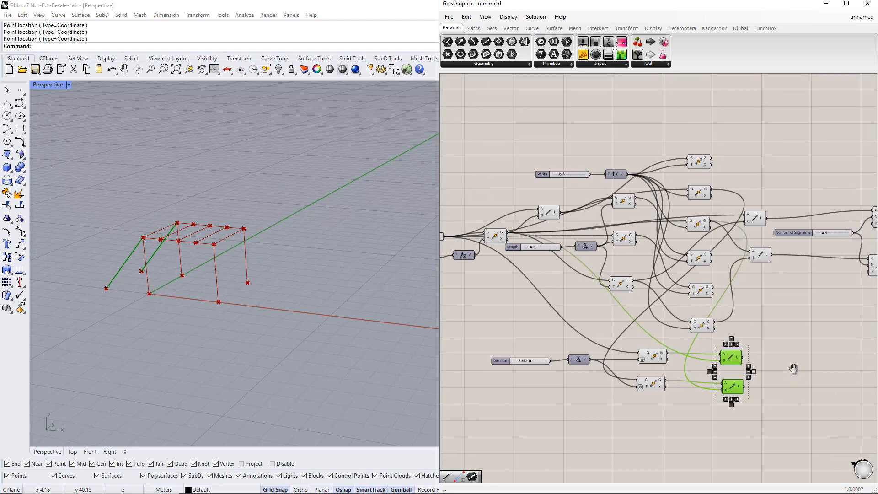
drag(757, 393, 850, 368)
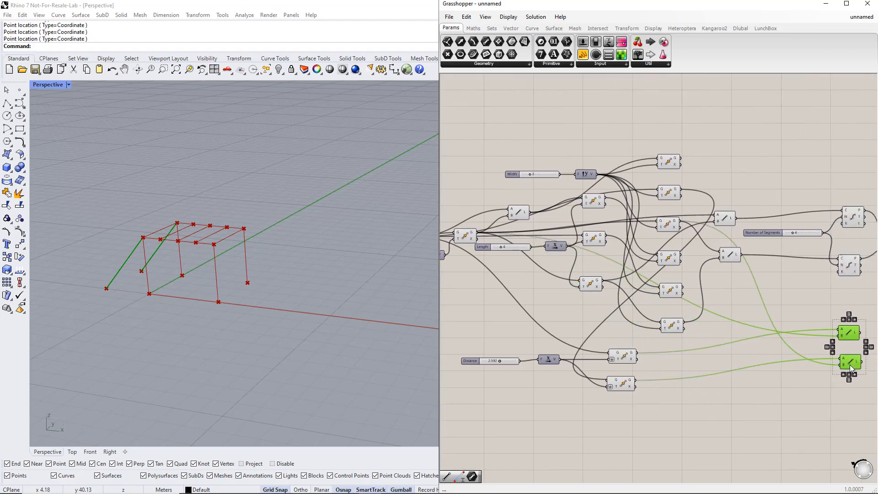
click(783, 399)
scroll(772, 411, down, 1)
right_drag(770, 412, 757, 344)
drag(836, 322, 813, 284)
drag(849, 321, 840, 256)
click(806, 309)
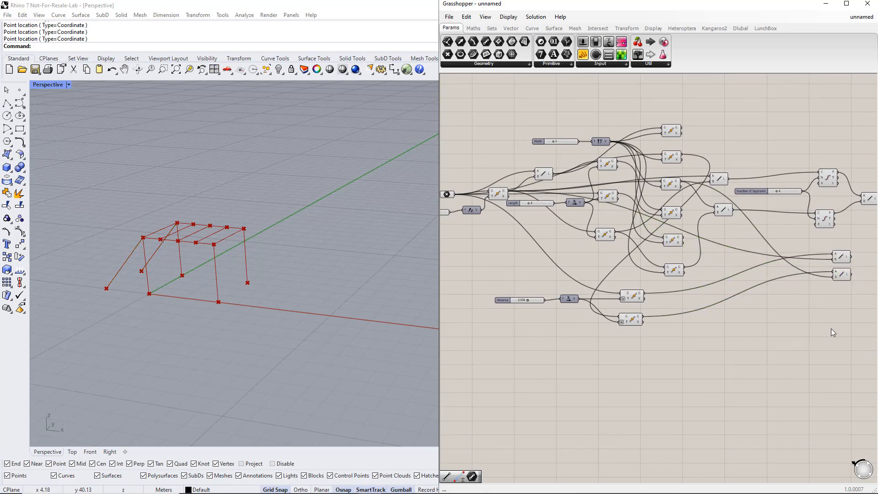
Examine which components produce the base and top corner points that the diagonals at both ends of the frame connect.
click(447, 195)
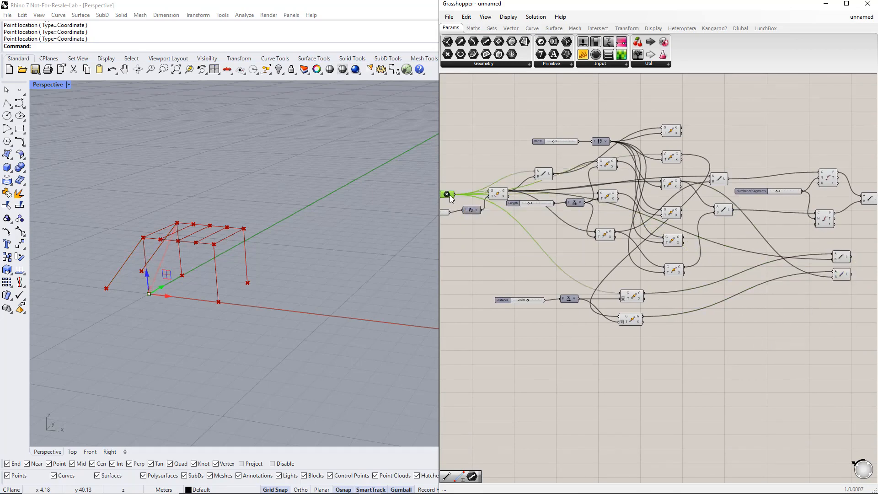
click(665, 184)
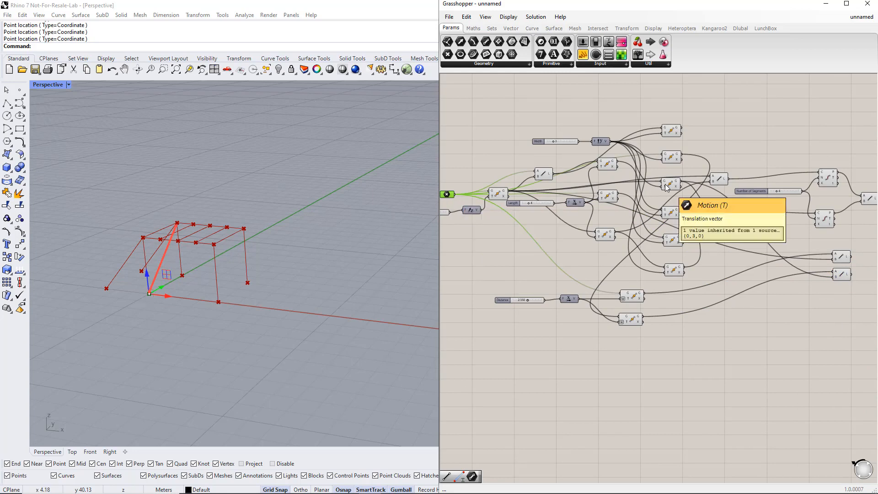
click(498, 194)
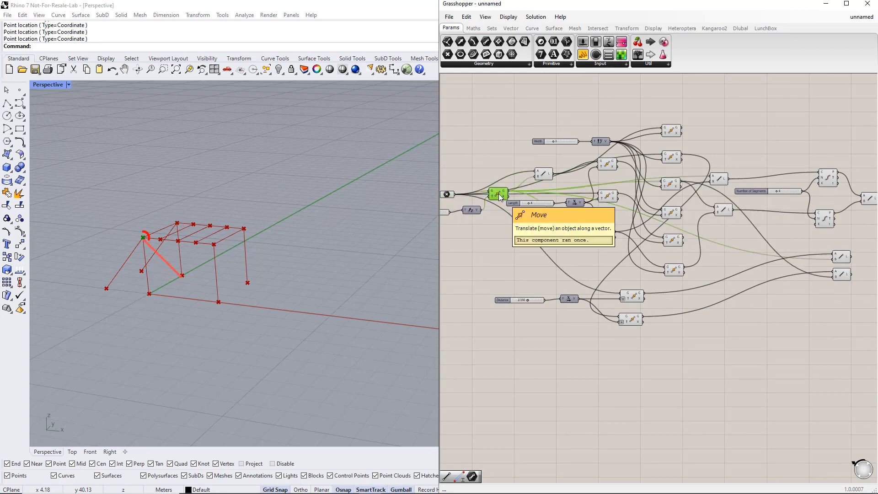
click(670, 160)
click(610, 197)
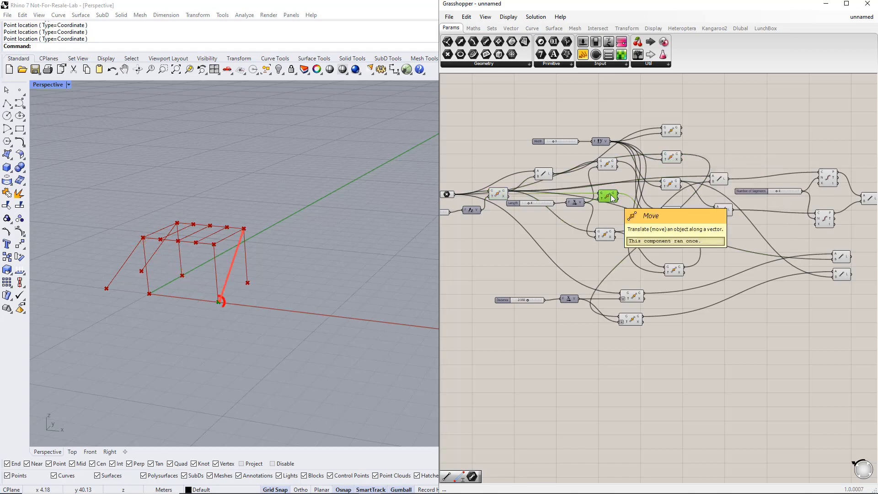
click(672, 271)
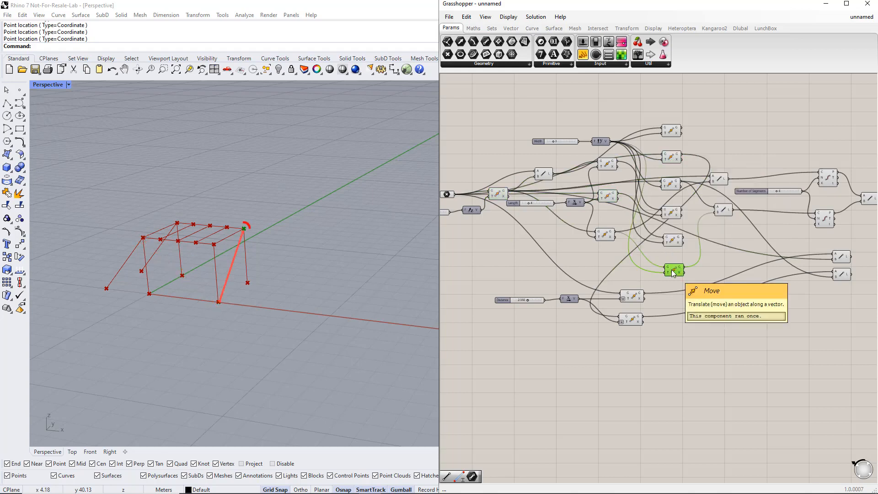
click(607, 237)
click(670, 241)
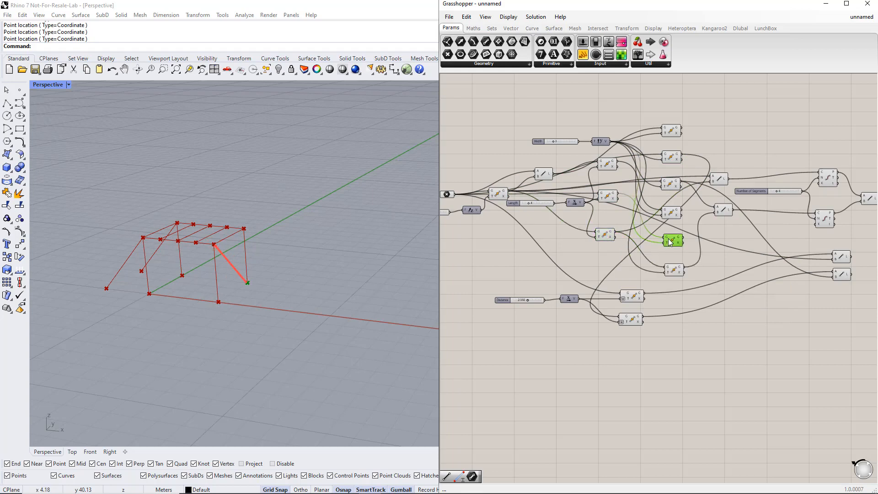
Add a Line component and copy it three times to get a column of four for the end-frame diagonals.
double_click(763, 321)
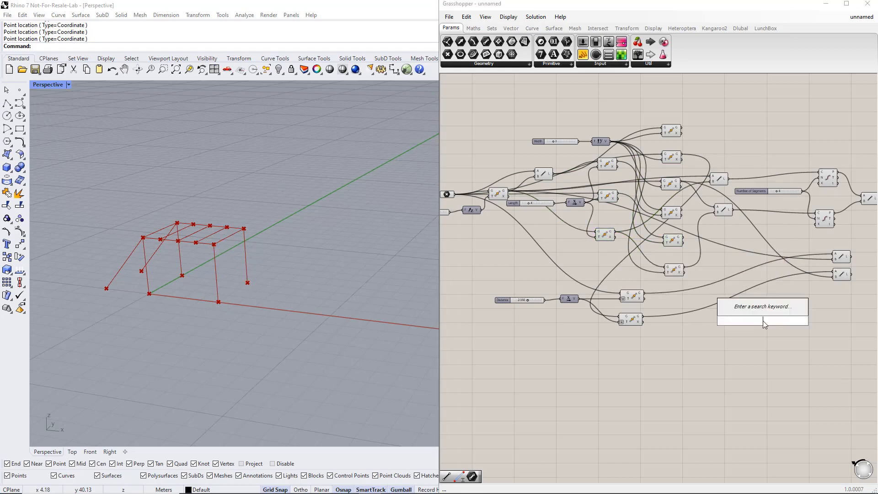
text(line)
key(Return)
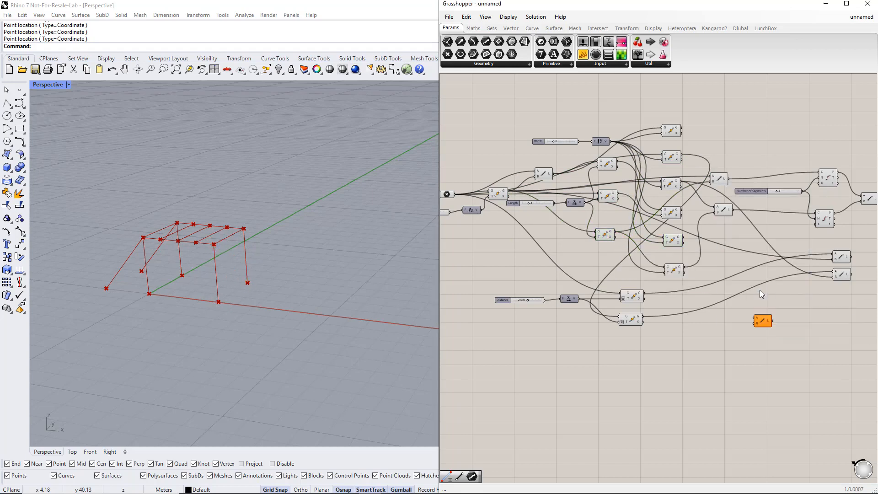
alt+drag(761, 320, 762, 343)
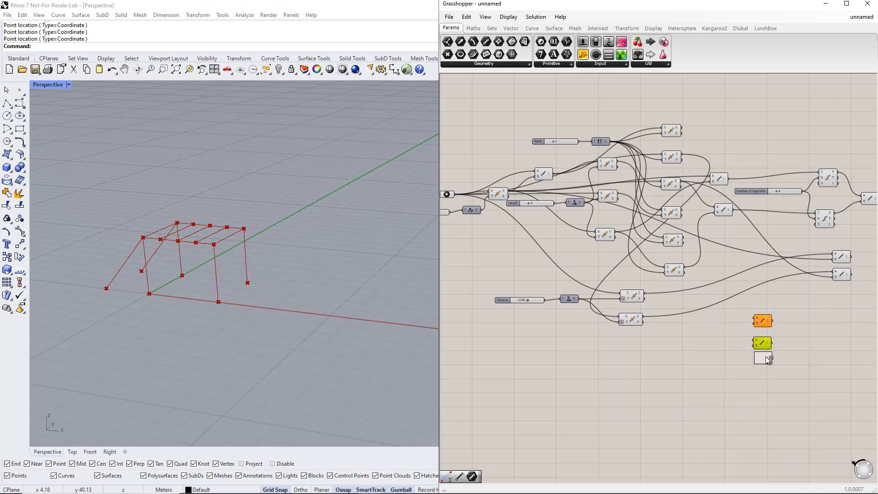
alt+drag(764, 388, 764, 387)
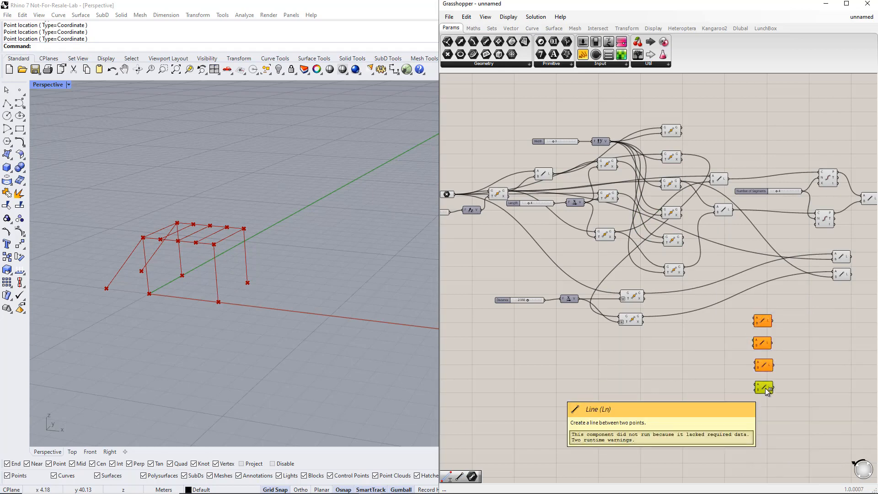
Wire the first two new Lines as crossing diagonals at the origin end: origin to rear top corner, front top corner to rear base point.
drag(457, 194, 755, 321)
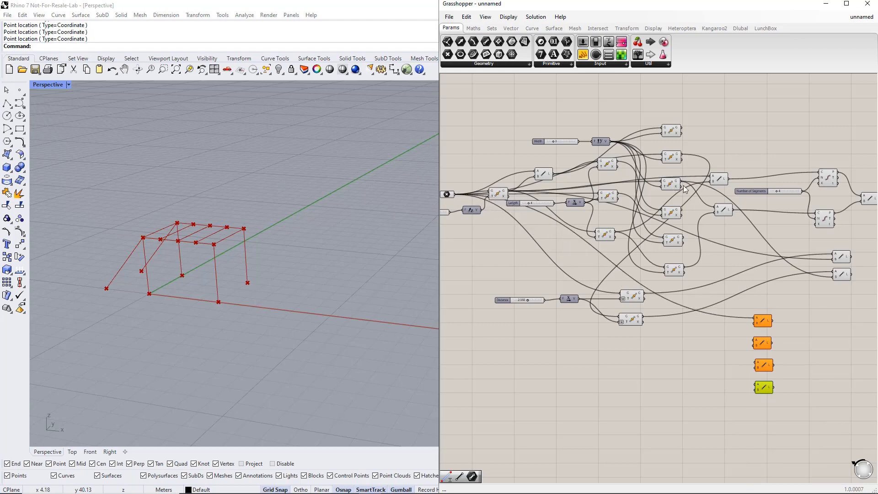
drag(681, 182, 748, 323)
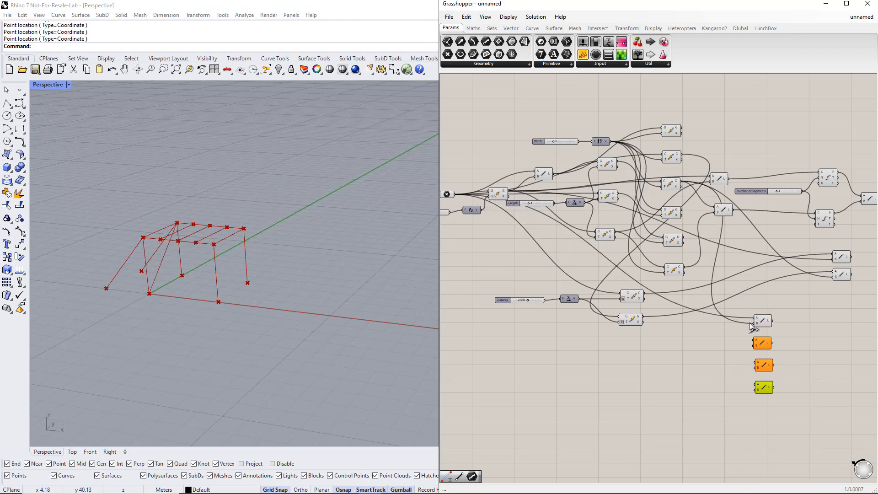
click(749, 323)
drag(512, 197, 754, 341)
drag(685, 158, 754, 346)
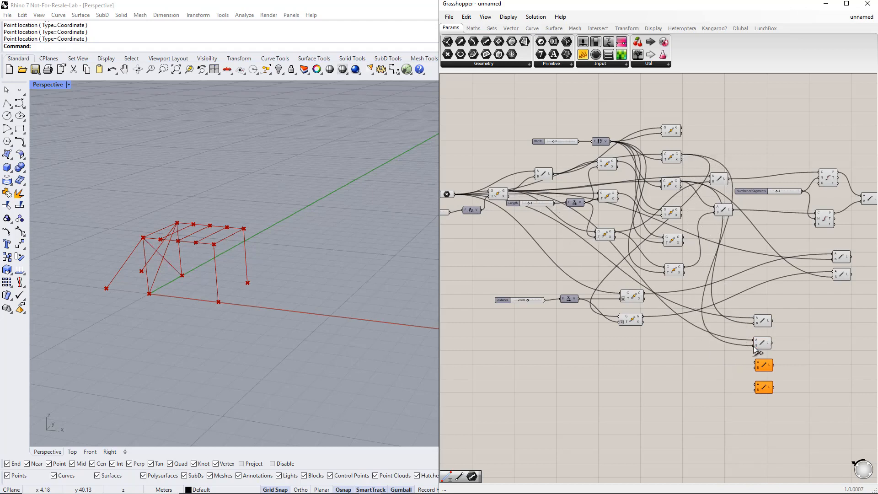
Wire the remaining two Lines as crossing diagonals at the far end: front base to rear top corner, front top corner to rear base.
drag(621, 199, 756, 365)
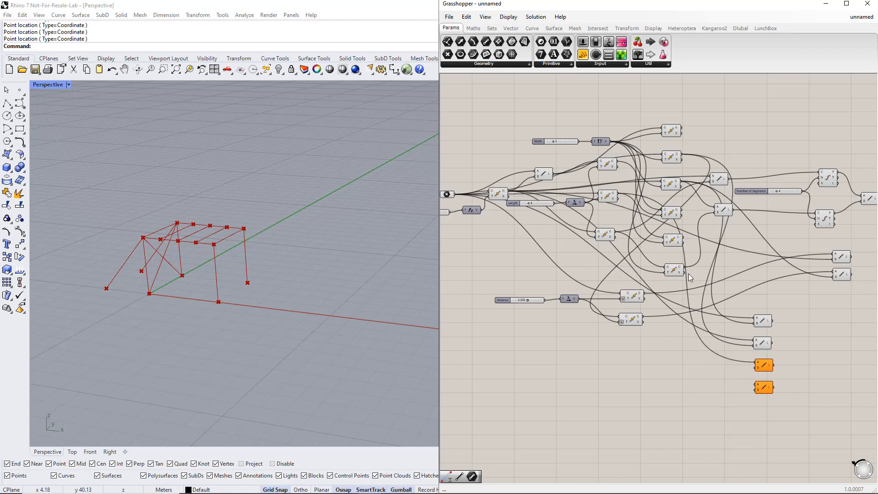
drag(684, 268, 741, 366)
drag(754, 369, 755, 368)
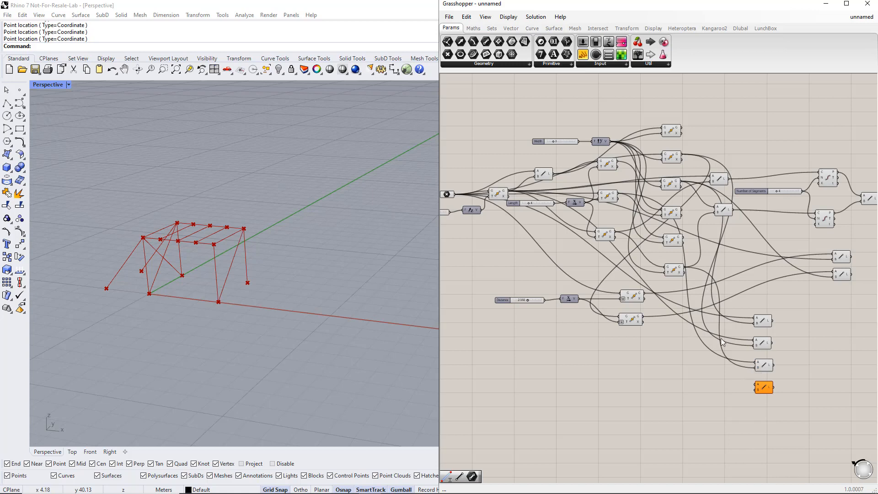
drag(615, 237, 755, 387)
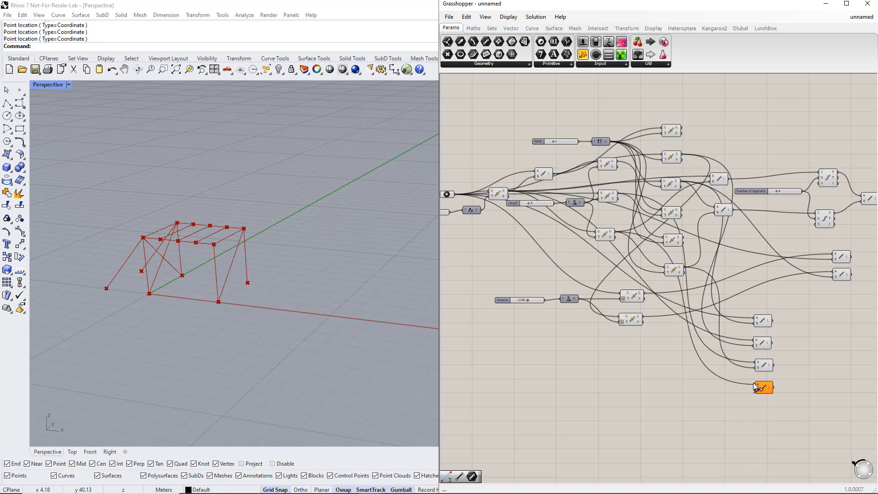
drag(685, 243, 756, 301)
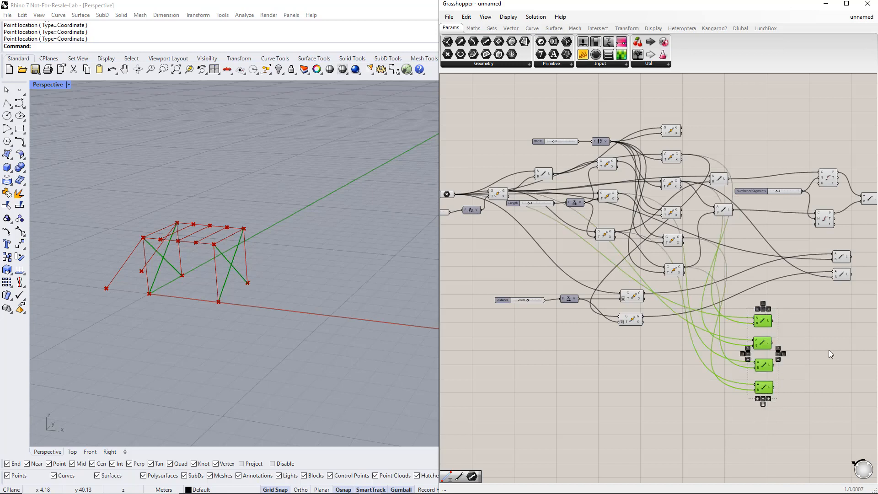
Line up the four diagonal Line components and the two side-brace Lines in one column at the definition's far end.
right_drag(828, 350, 684, 317)
drag(667, 311, 765, 321)
drag(764, 279, 761, 245)
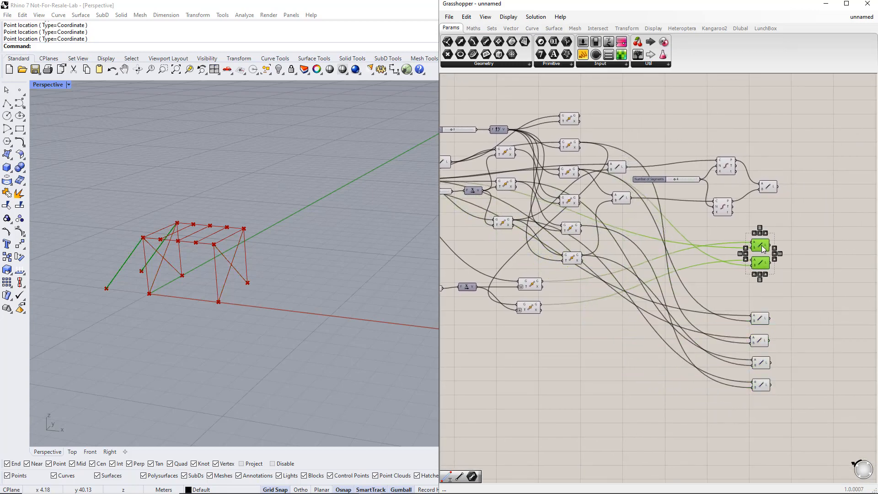
click(782, 352)
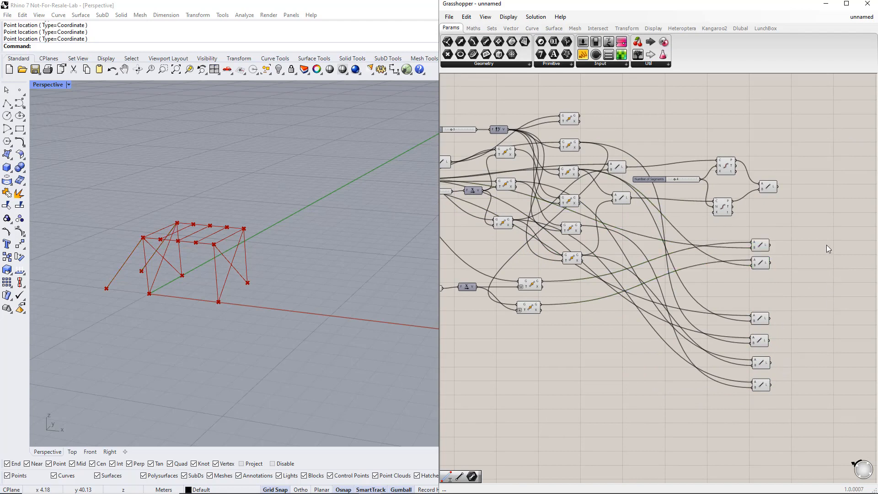
Place six Line parameters in a column above the output Line components.
right_drag(815, 234, 840, 294)
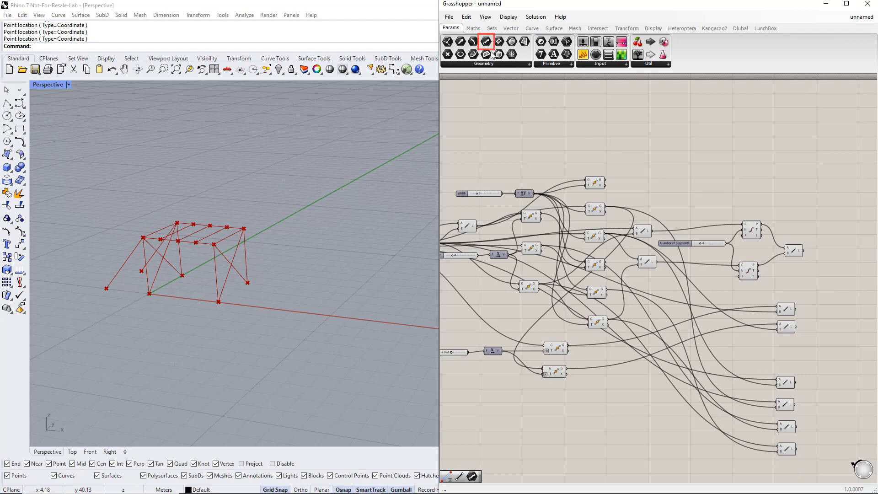
drag(492, 54, 793, 185)
click(738, 179)
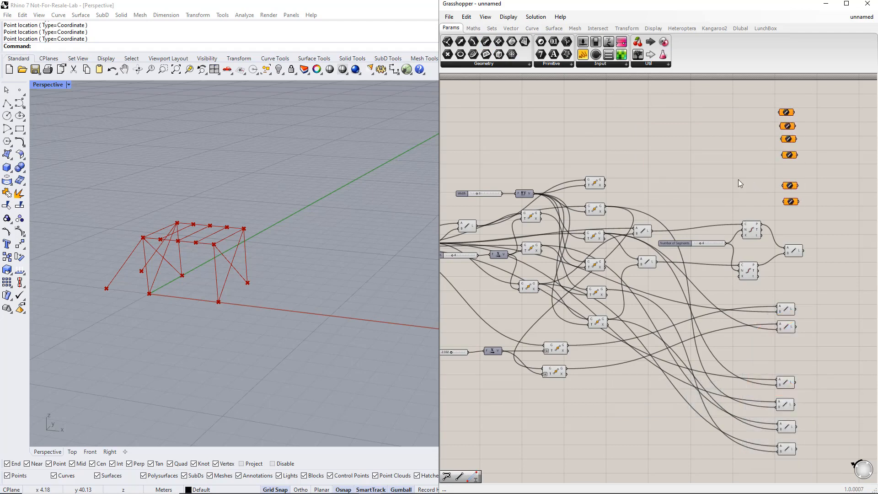
right_drag(732, 178, 740, 179)
Connect the four vertical column outputs, from the first Line and its three moved copies, to the upper four Line parameters.
drag(612, 185, 791, 114)
click(601, 185)
drag(611, 182, 786, 132)
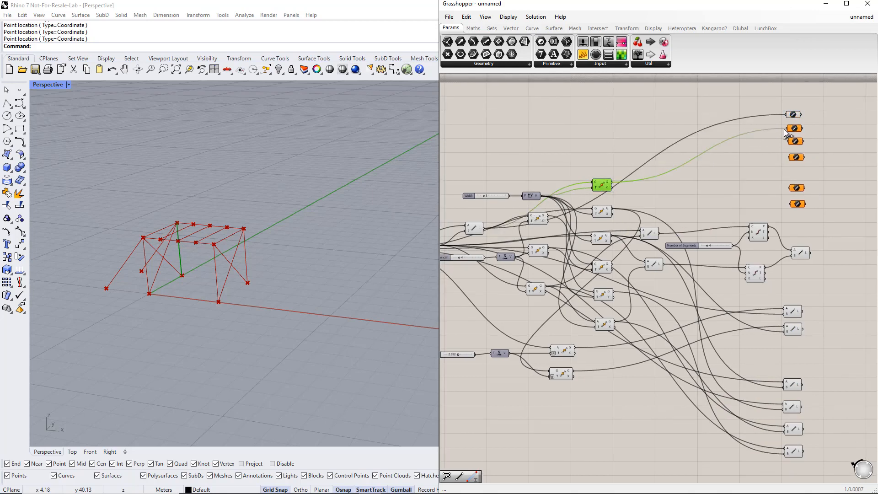
click(608, 268)
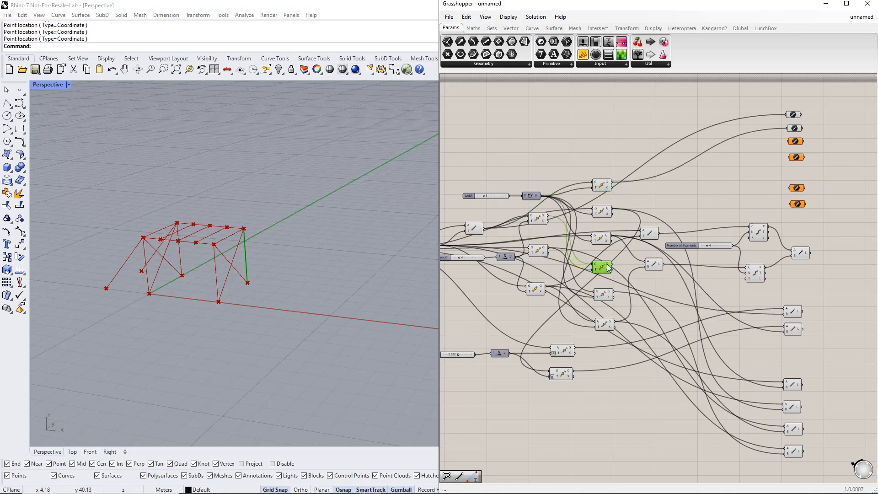
drag(721, 196, 785, 144)
click(540, 221)
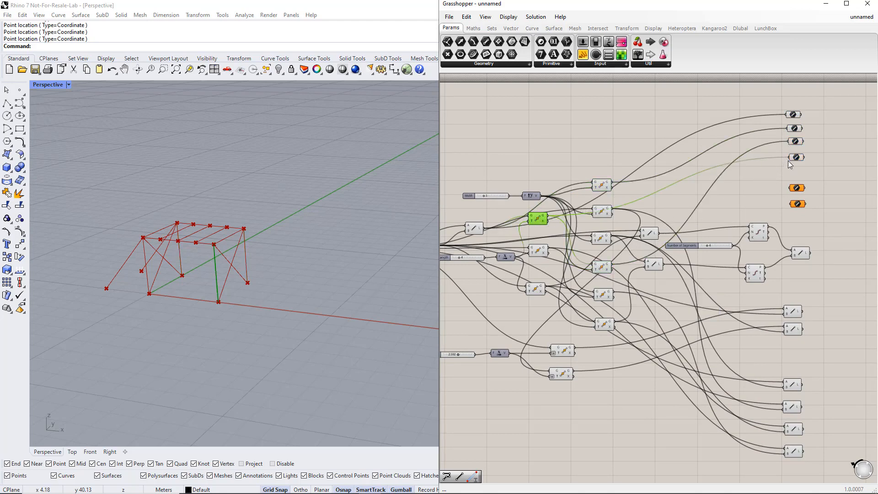
drag(808, 163, 781, 109)
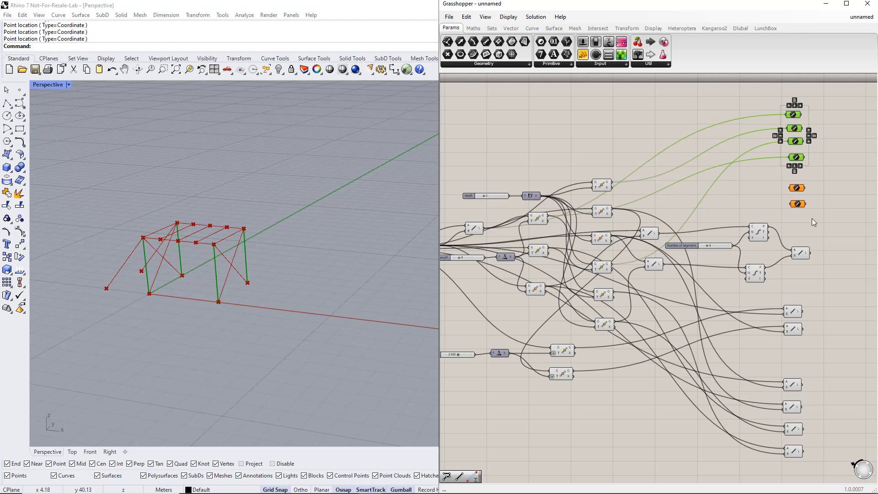
click(731, 210)
Connect the front and rear long top-beam Lines to the two remaining Line parameters.
drag(658, 233, 789, 188)
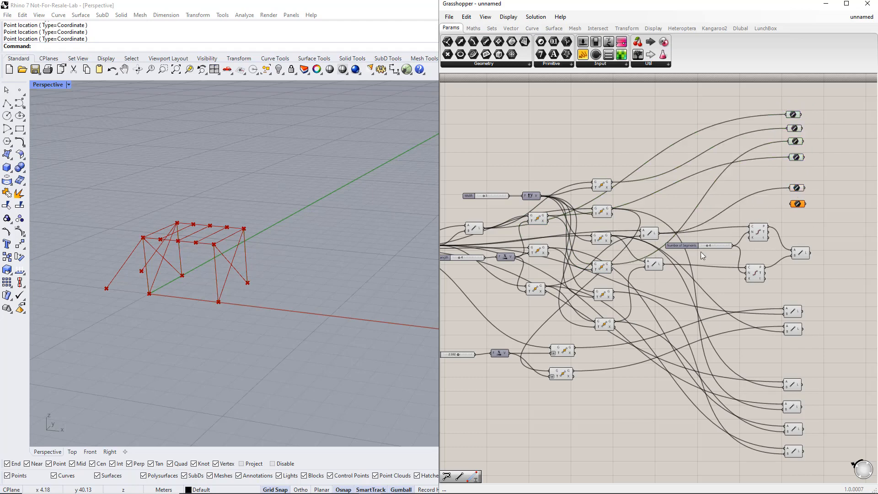
drag(676, 262, 783, 179)
click(826, 225)
Turn off the preview of the four column source components: the first vertical Line and its three moved copies.
click(477, 225)
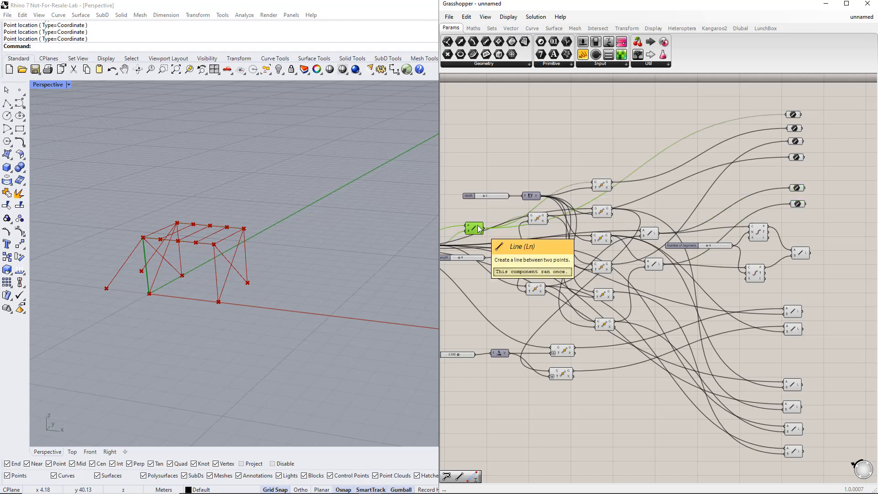
shift+click(602, 186)
shift+click(542, 220)
shift+click(600, 268)
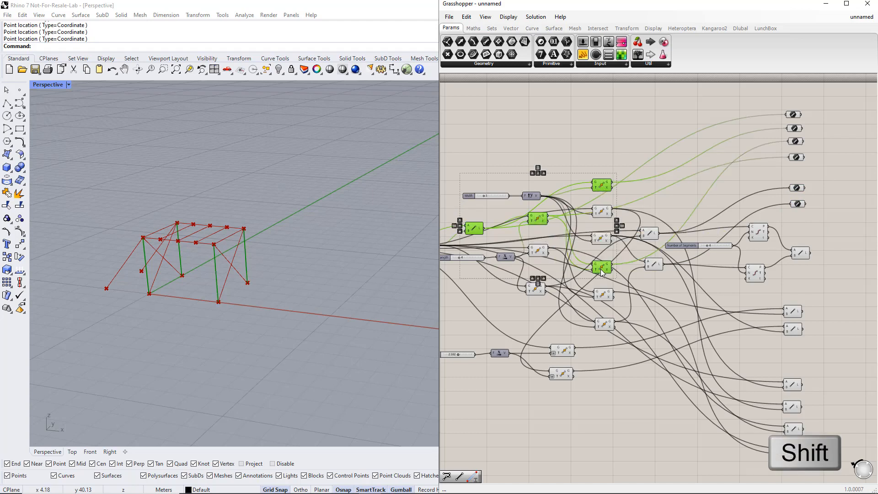
middle_click(600, 269)
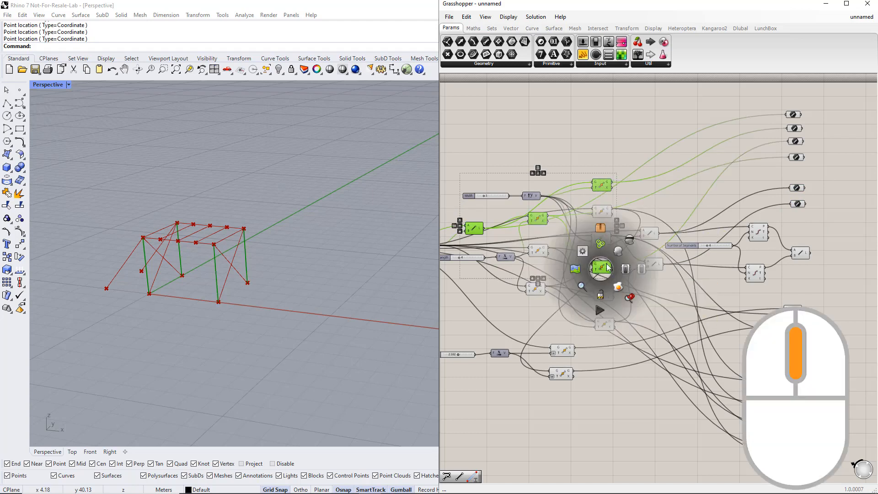
click(630, 241)
Check in the viewport which members the hidden column sources and the complete column of output components represent.
drag(588, 197, 587, 195)
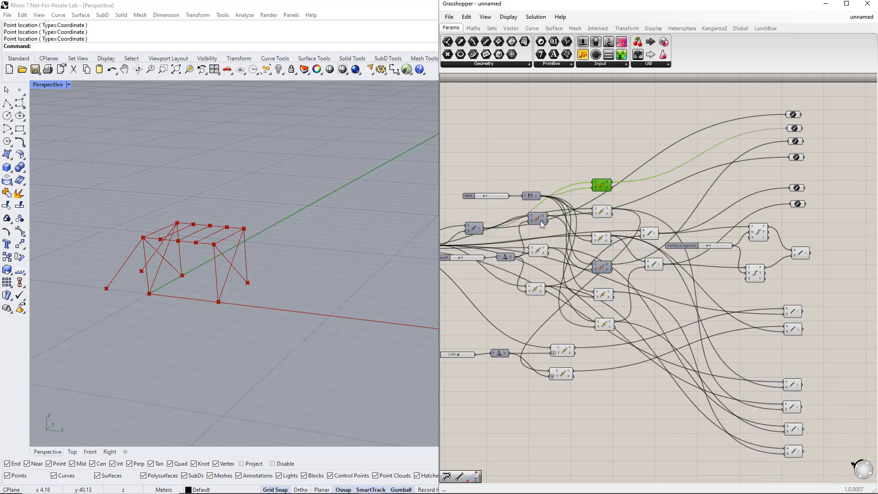
click(538, 219)
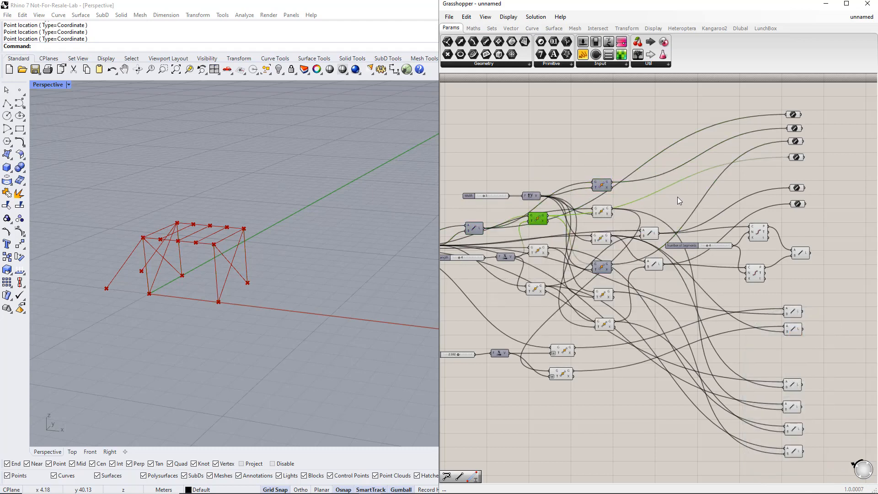
right_drag(845, 254, 760, 254)
drag(748, 465, 698, 113)
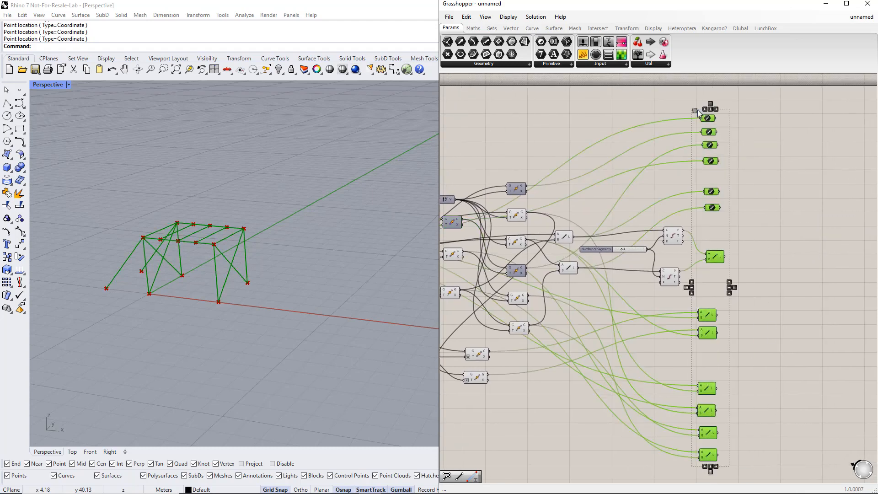
click(753, 142)
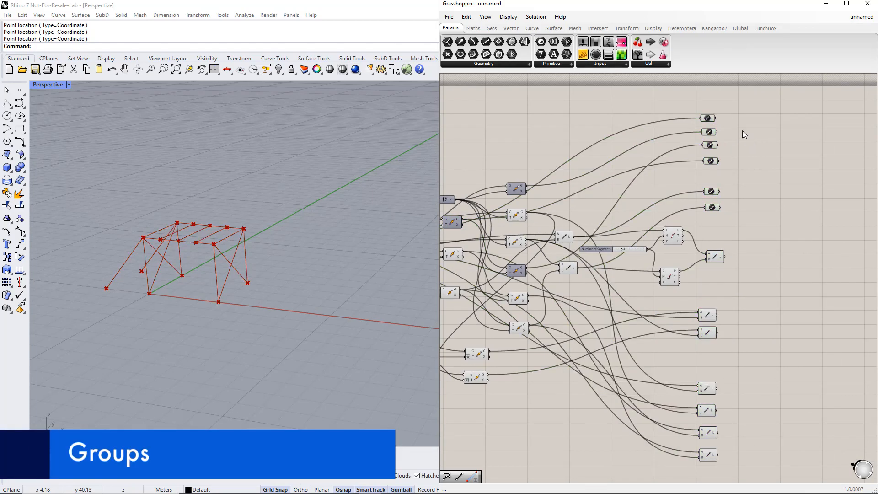
Group the four column Line parameters, name the group "Columns" and colour it pink.
scroll(732, 120, up, 3)
drag(624, 89, 713, 219)
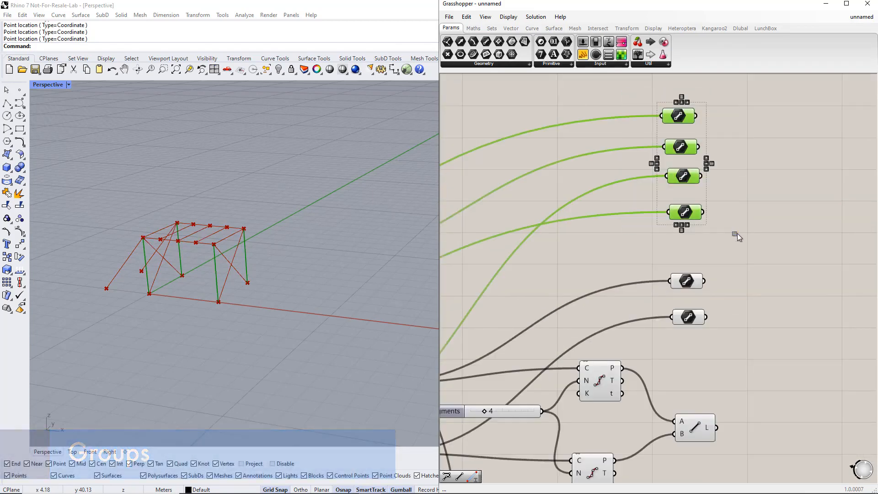
key(ctrl+g)
right_click(692, 140)
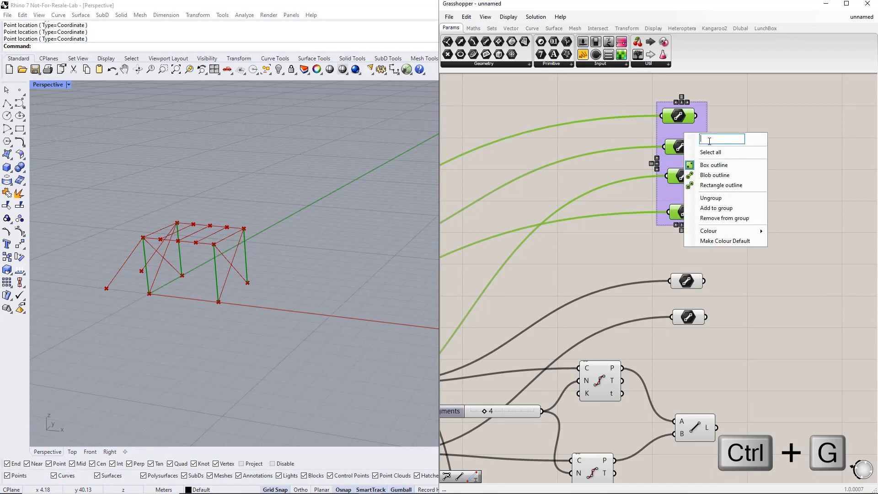
text(Columns)
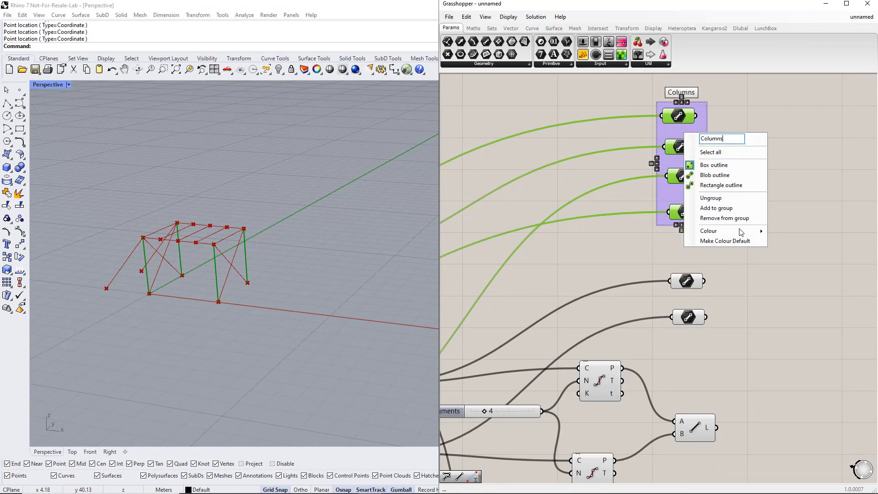
mouse_move(740, 231)
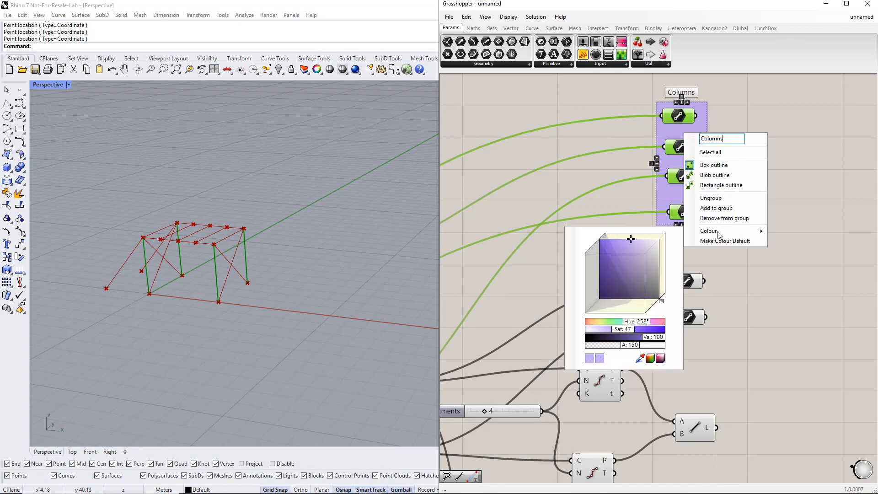
click(650, 323)
click(751, 289)
Group the two long top-beam Line parameters, name the group "Longitudinal Beams" and colour it turquoise.
right_drag(752, 289, 696, 248)
drag(587, 197, 676, 303)
key(ctrl+g)
right_click(637, 252)
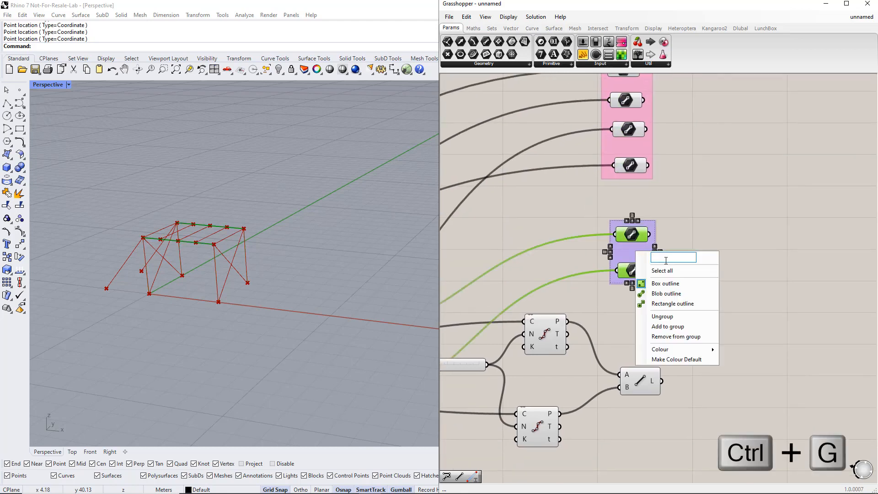
text(Longi)
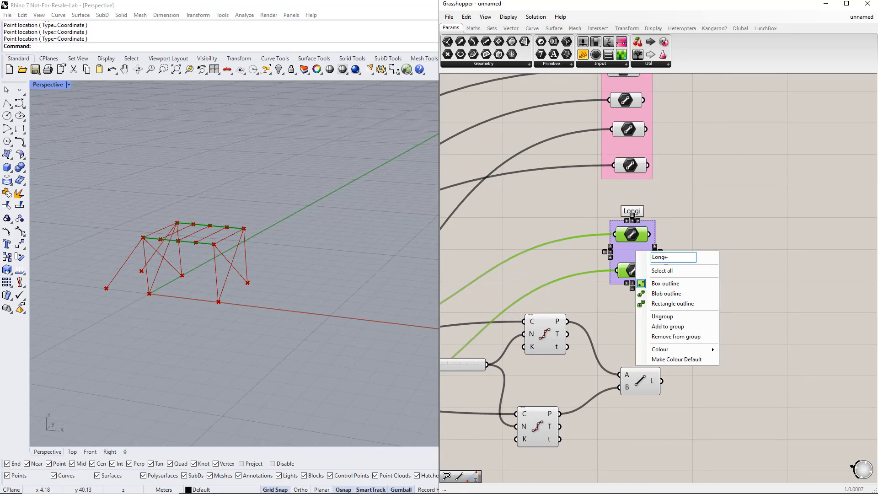
text(tudinal Be)
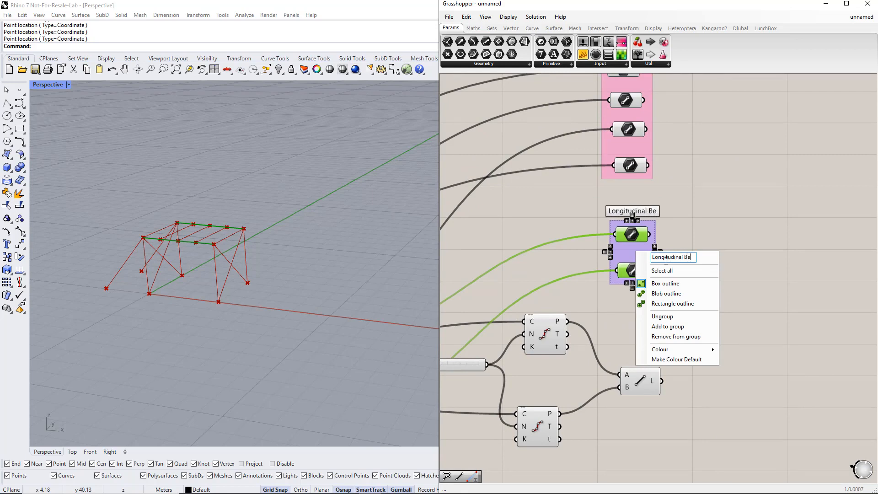
text(ams)
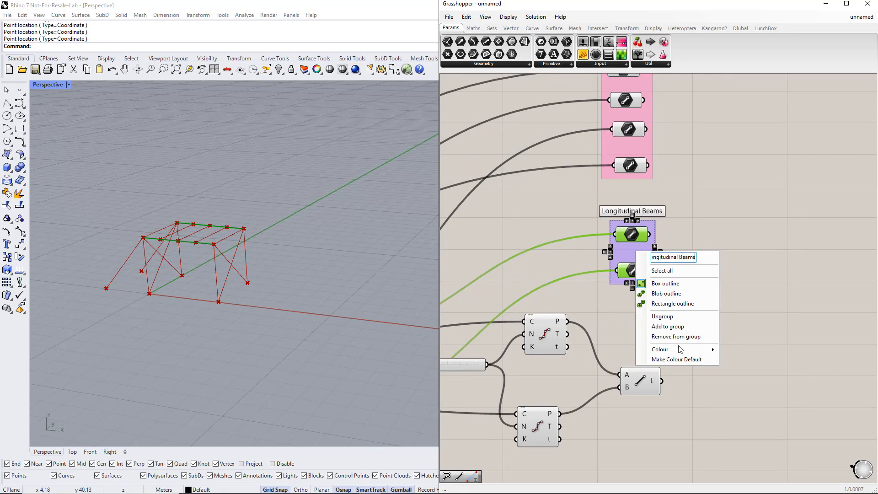
mouse_move(680, 349)
click(789, 442)
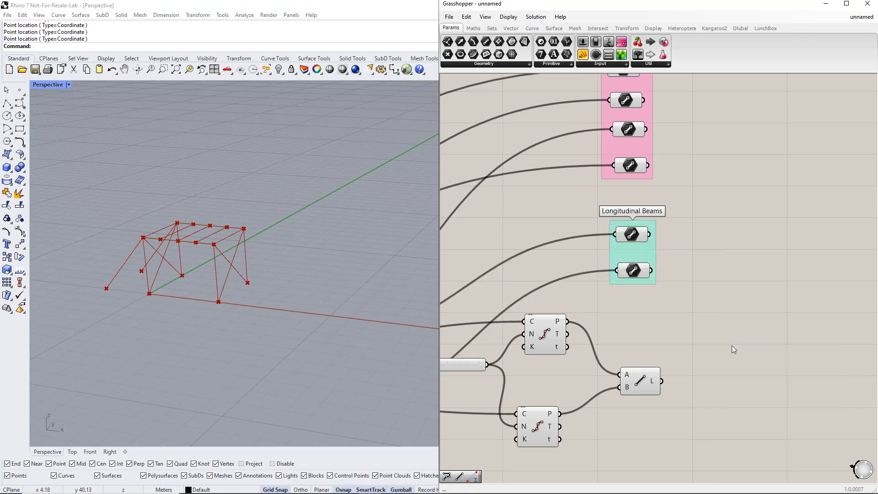
Group the Line component joining the division points, name the group "Transverse Beams" and give it a more saturated purple.
right_drag(664, 426, 662, 312)
drag(605, 324, 684, 232)
key(ctrl+g)
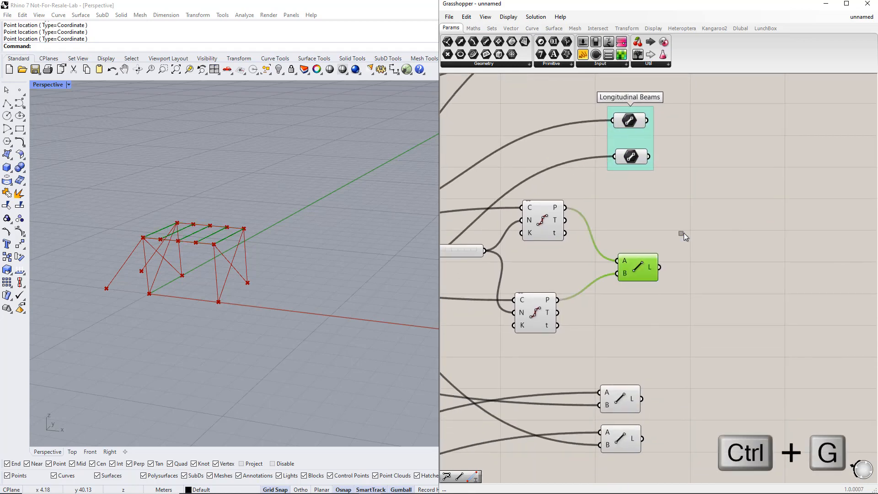
right_click(649, 252)
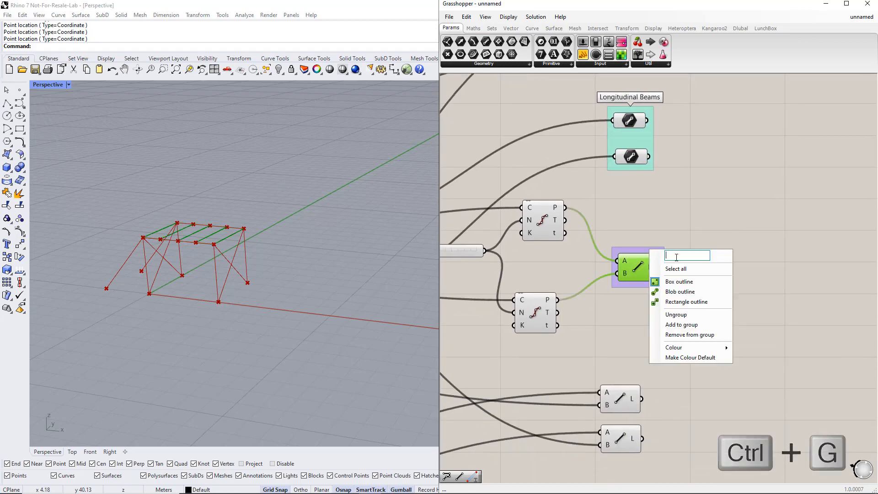
text(Transve)
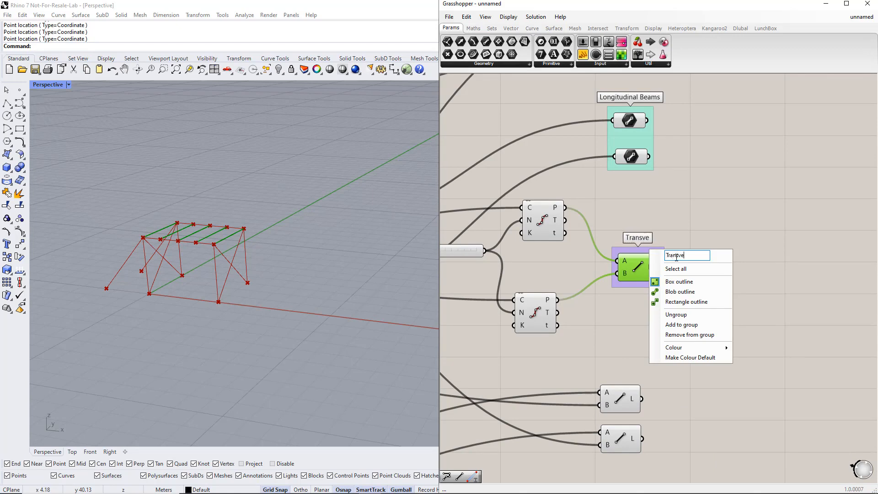
text(rse Beams)
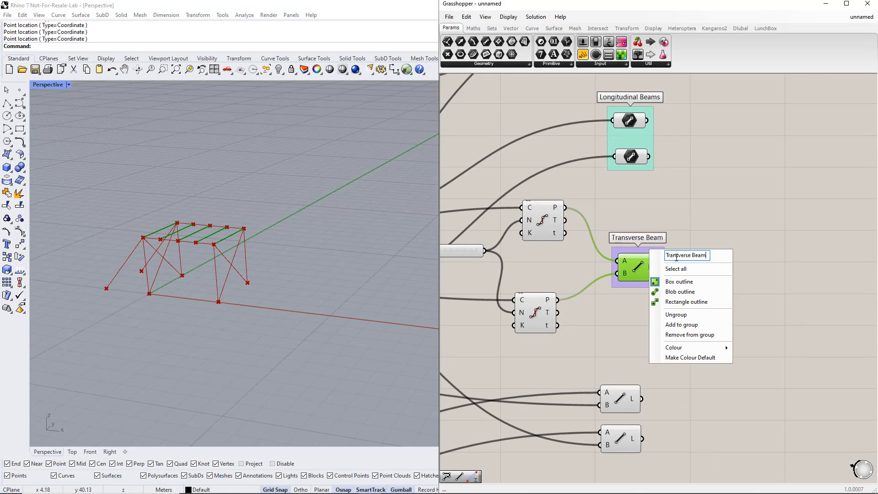
mouse_move(700, 351)
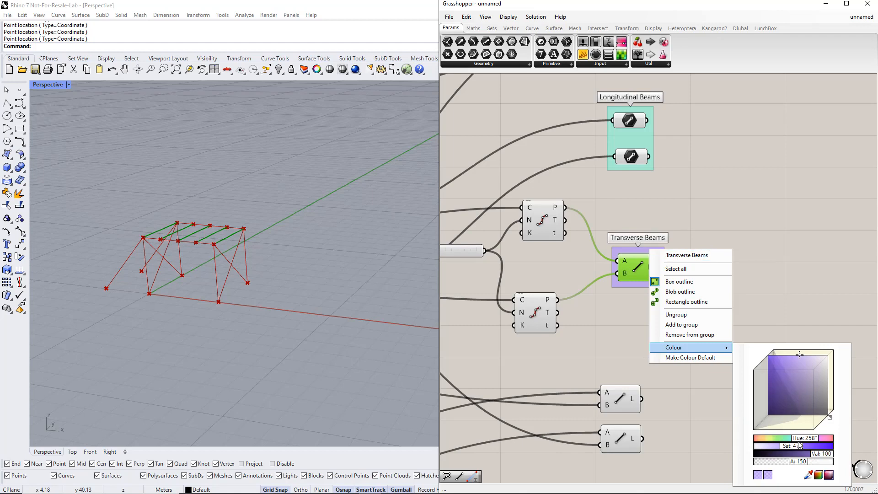
click(800, 446)
click(799, 306)
Group the two side-brace Line components, name the group "Struts" and colour it blue.
right_drag(670, 399, 689, 216)
drag(598, 180, 710, 293)
key(ctrl+g)
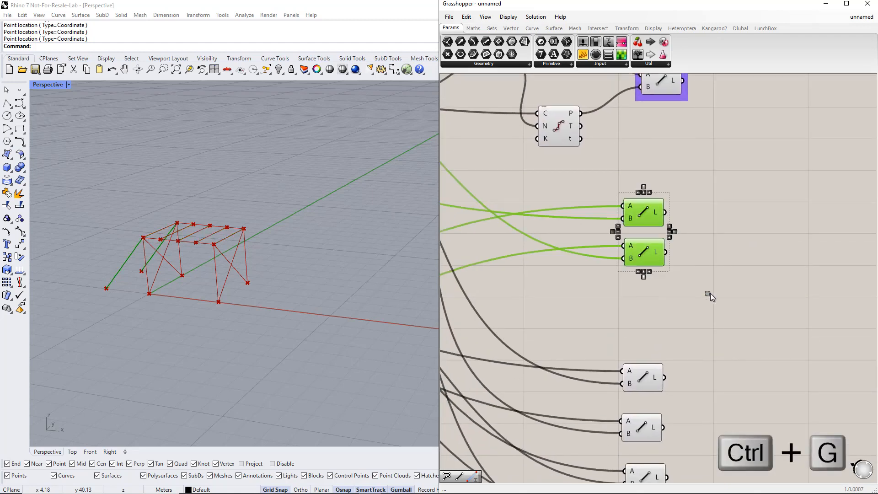
right_click(648, 232)
text(Struts)
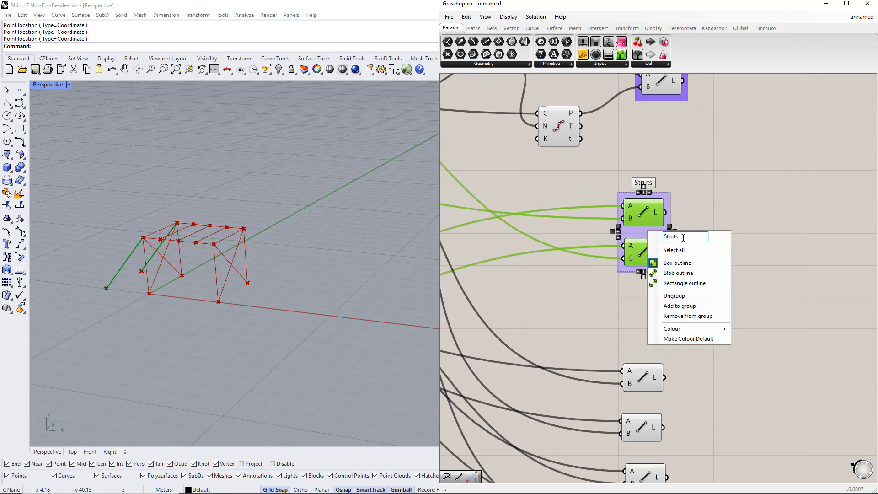
mouse_move(672, 329)
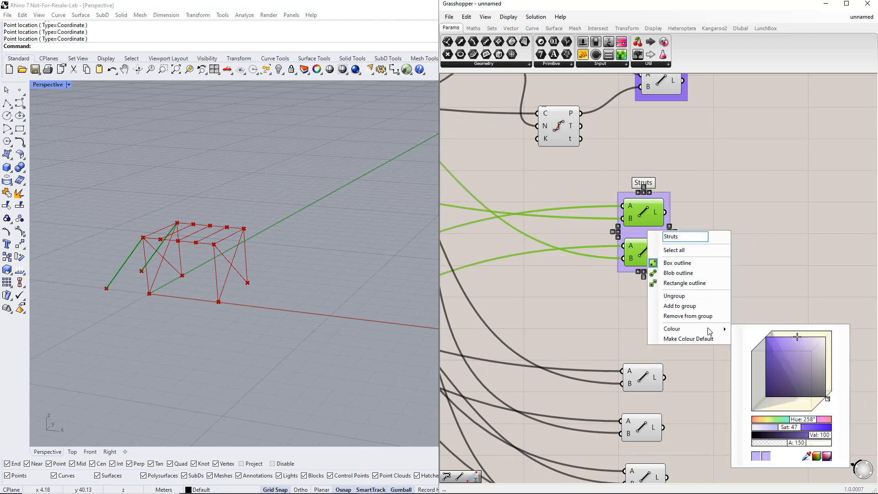
mouse_move(797, 421)
mouse_down()
mouse_move(779, 420)
mouse_move(802, 420)
mouse_up()
key(Escape)
Group the four diagonal Line components, name the group "Bracings" and colour it light blue.
right_drag(767, 383, 729, 213)
drag(578, 133, 694, 391)
key(ctrl+g)
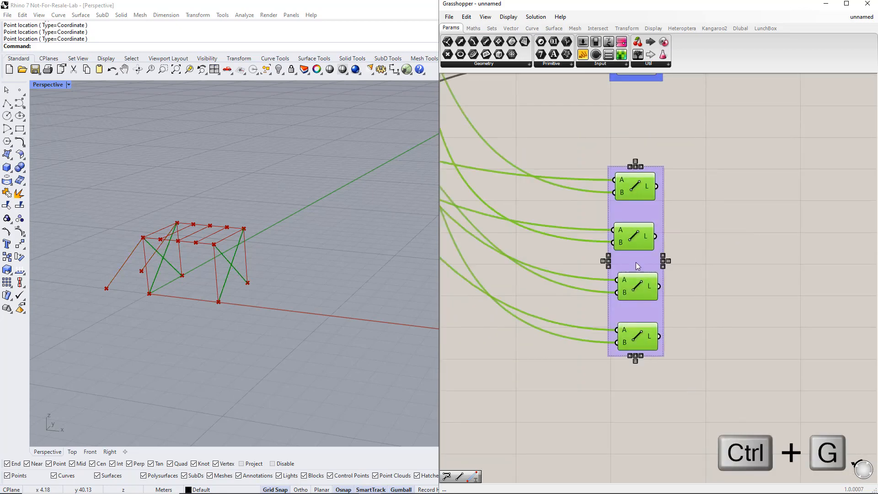
right_click(636, 262)
text(Bra)
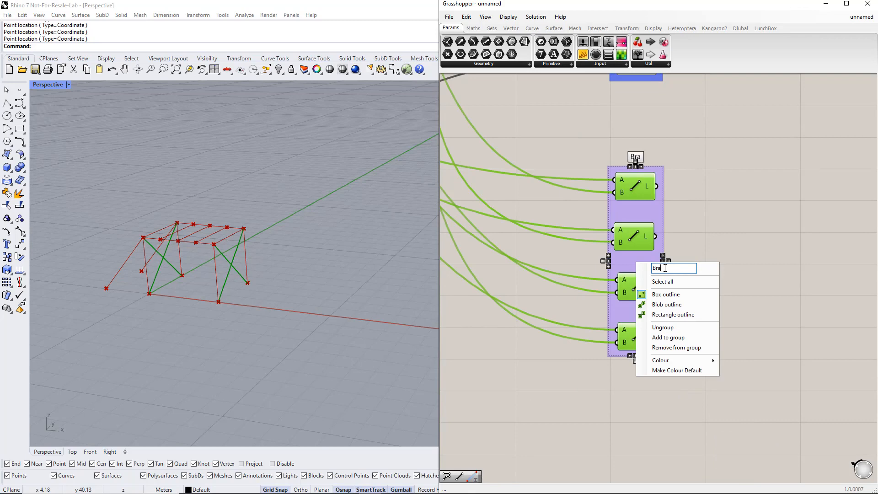
text(cings)
mouse_move(691, 360)
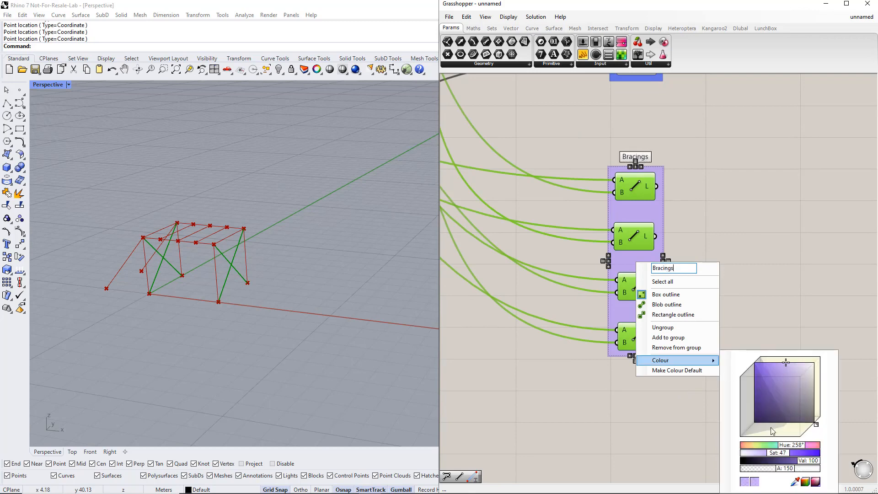
drag(790, 447, 782, 448)
click(775, 310)
Gather the Height, Length and Width sliders in a stack ahead of the starting Point parameter.
scroll(741, 309, down, 5)
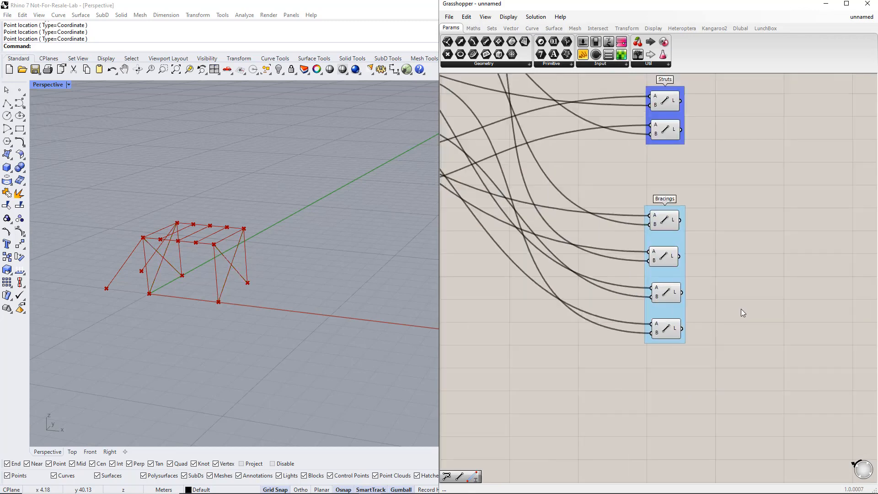
right_drag(732, 300, 615, 364)
scroll(729, 245, up, 4)
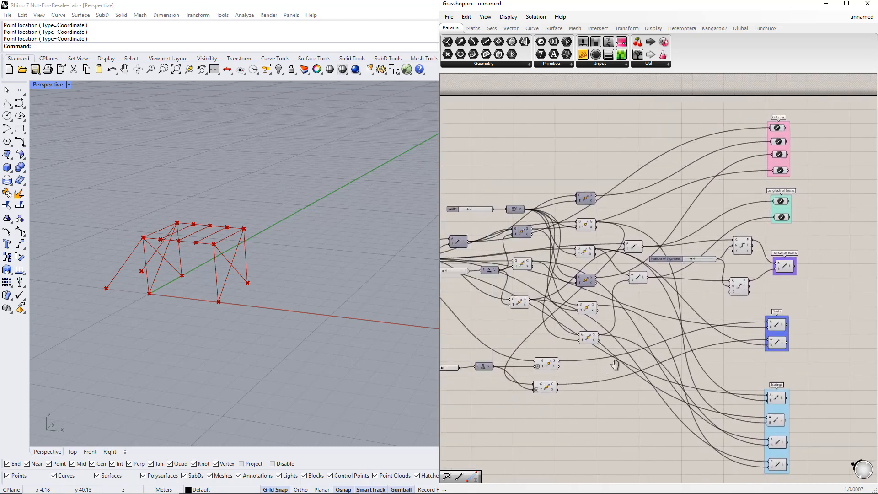
scroll(574, 336, up, 3)
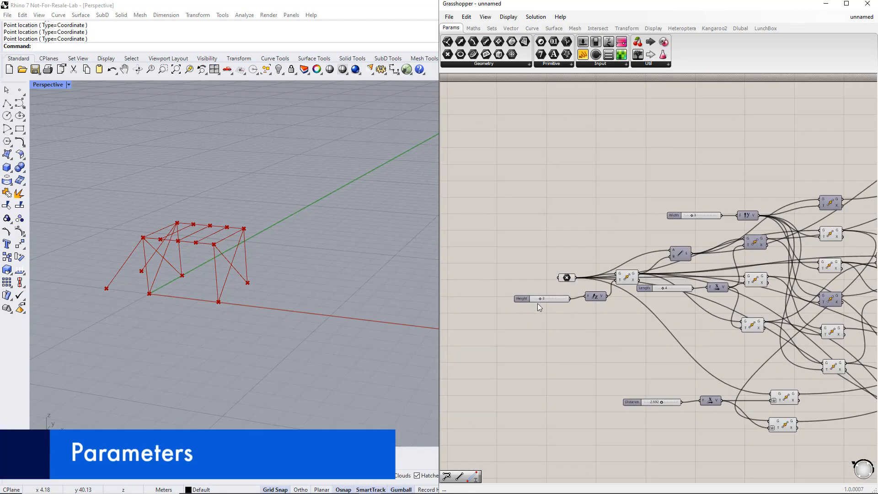
drag(542, 298, 505, 290)
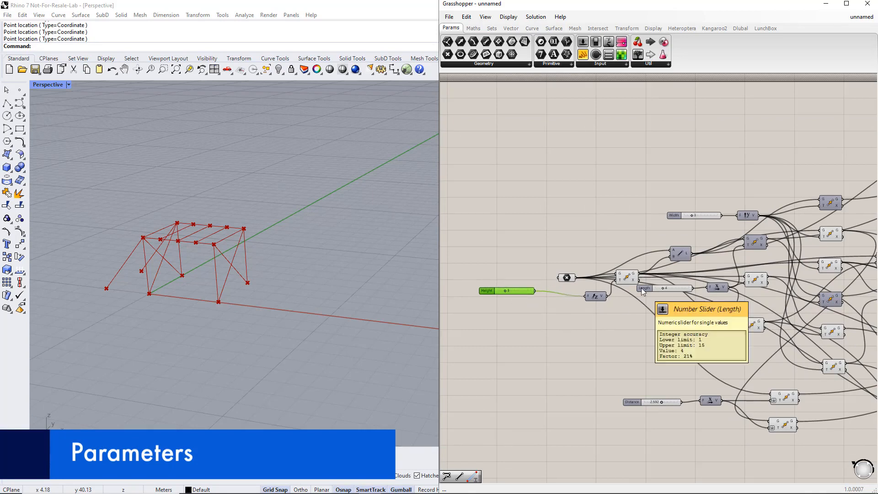
drag(642, 289, 486, 268)
drag(676, 217, 492, 280)
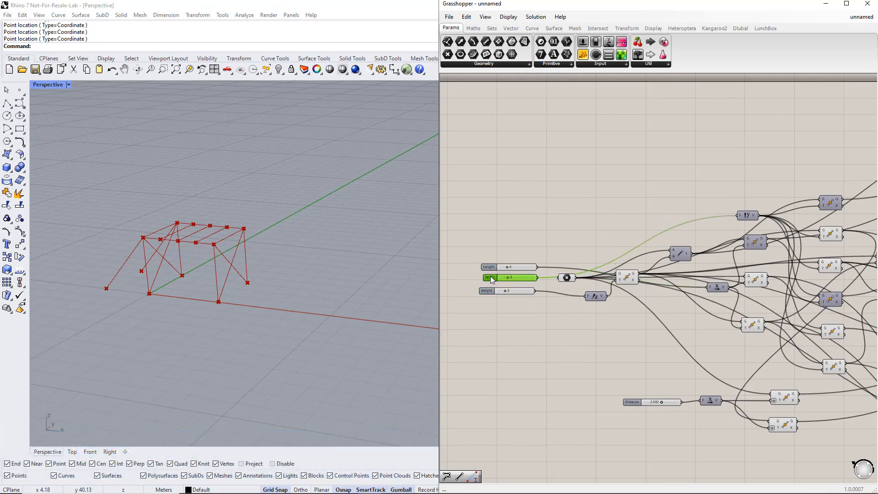
Move the Number of Segments and Distance sliders beneath the Height slider and even out the stack's spacing.
scroll(491, 280, down, 2)
drag(851, 279, 490, 305)
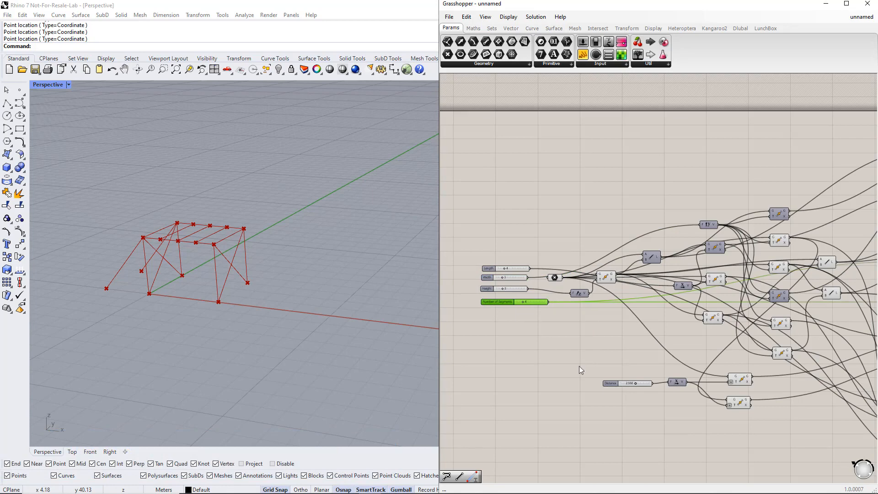
drag(610, 383, 502, 311)
scroll(485, 313, up, 4)
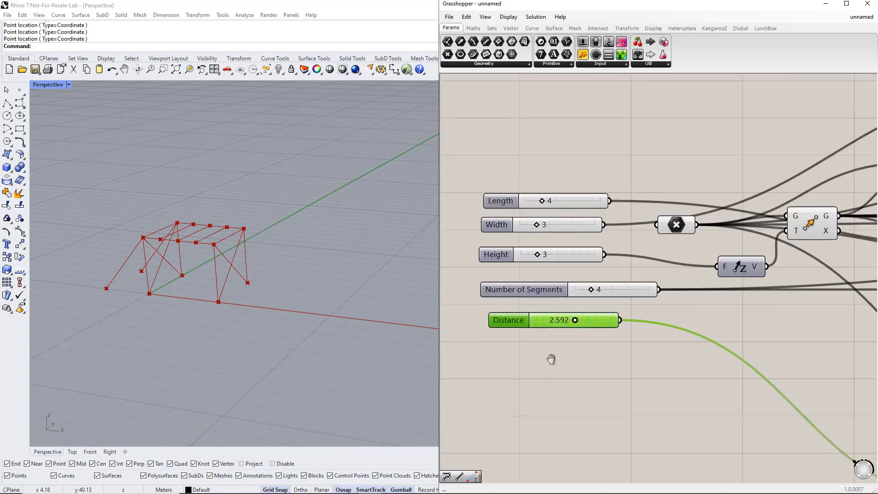
right_drag(550, 358, 576, 367)
drag(540, 303, 534, 292)
drag(530, 330, 528, 320)
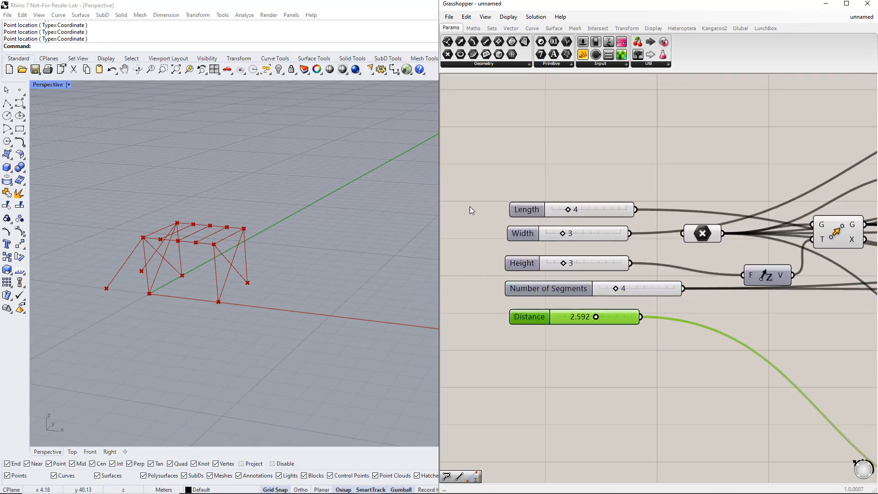
Group the five input sliders and name the group "Parameters".
drag(465, 186, 672, 385)
key(ctrl+g)
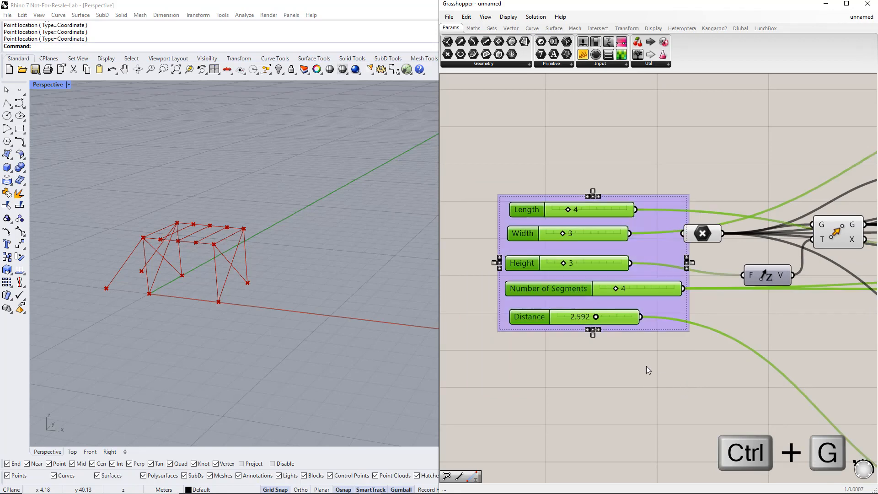
right_drag(665, 253, 635, 251)
right_click(629, 223)
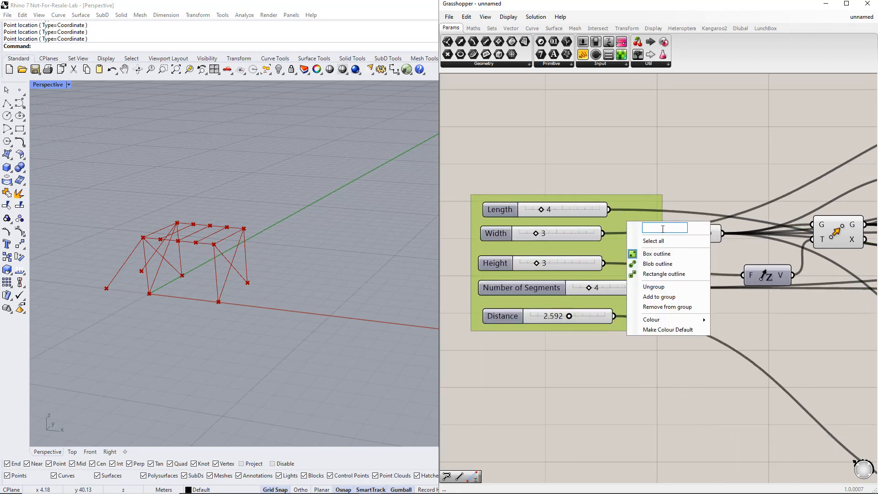
text(Parameters)
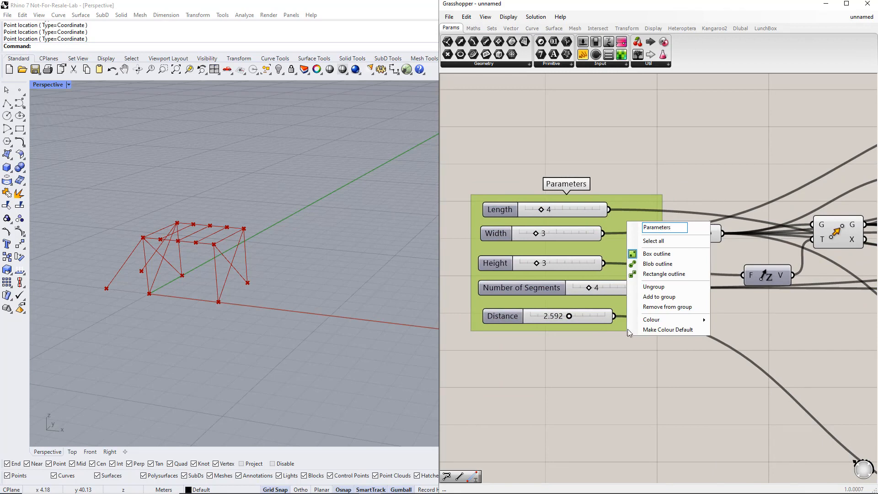
click(621, 367)
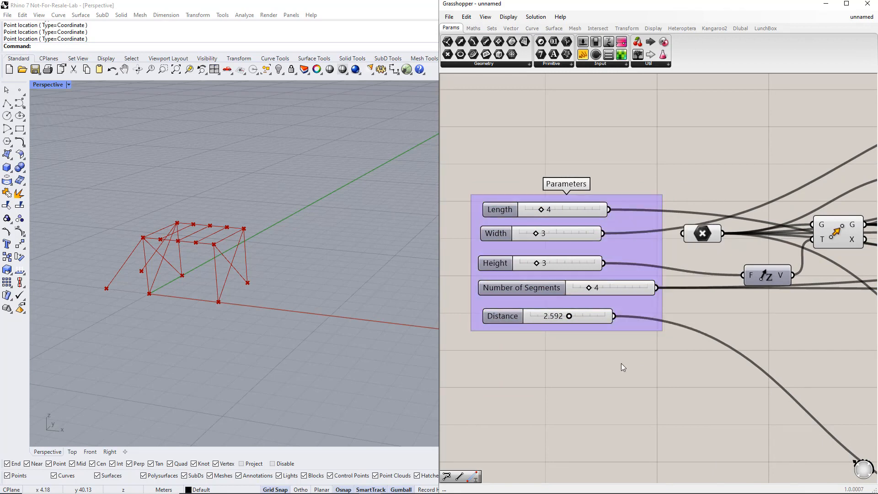
Set the Length and Width sliders to 5 and the Height slider to 4.5.
drag(542, 209, 553, 233)
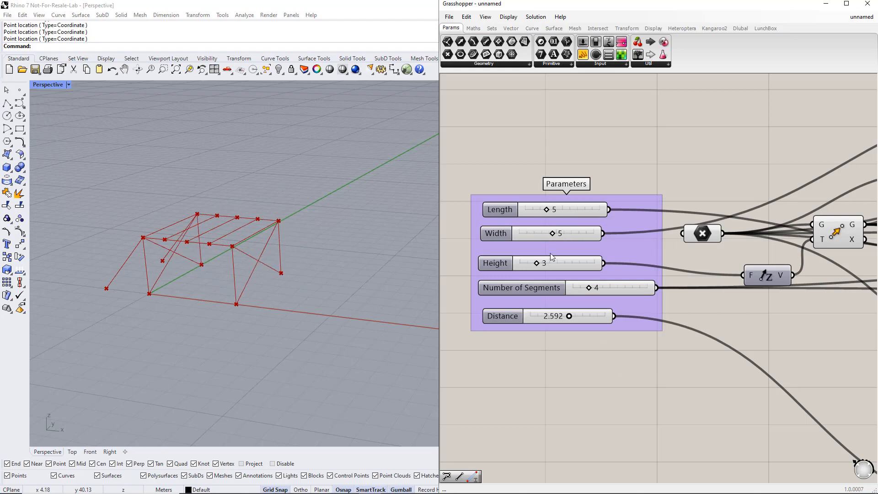
drag(540, 264, 559, 259)
right_click(504, 261)
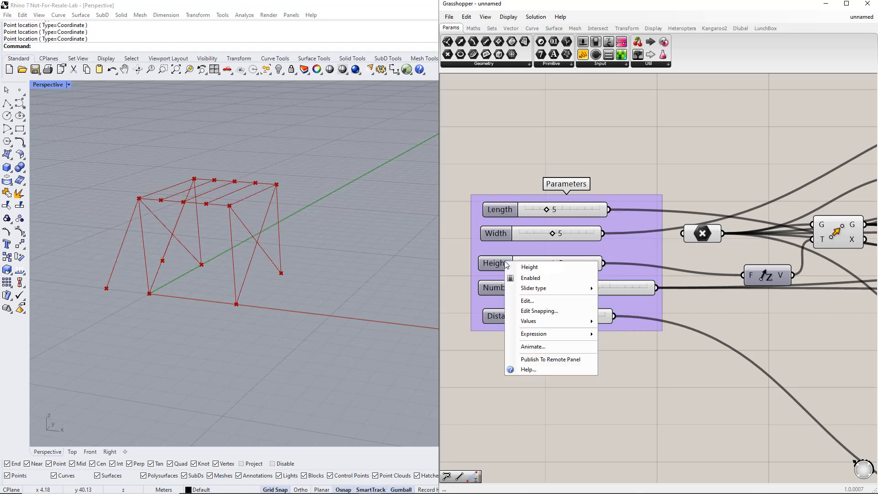
mouse_move(550, 288)
click(631, 289)
double_click(557, 263)
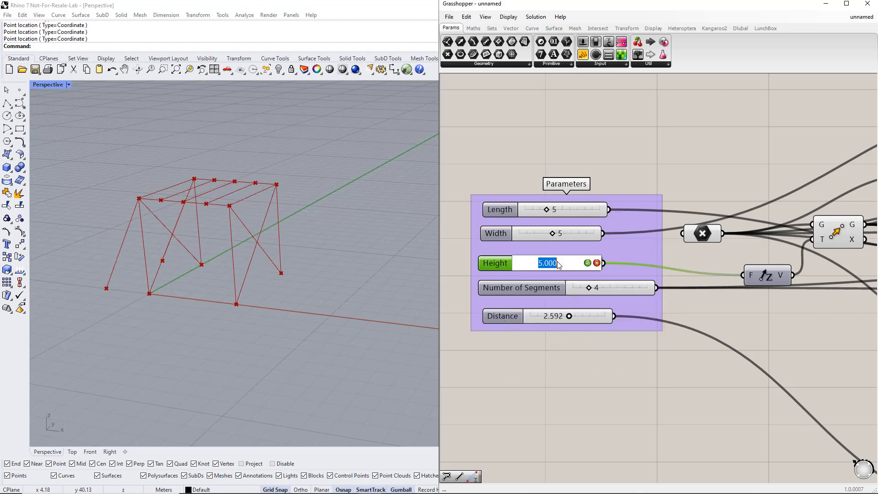
text(4.5)
key(Return)
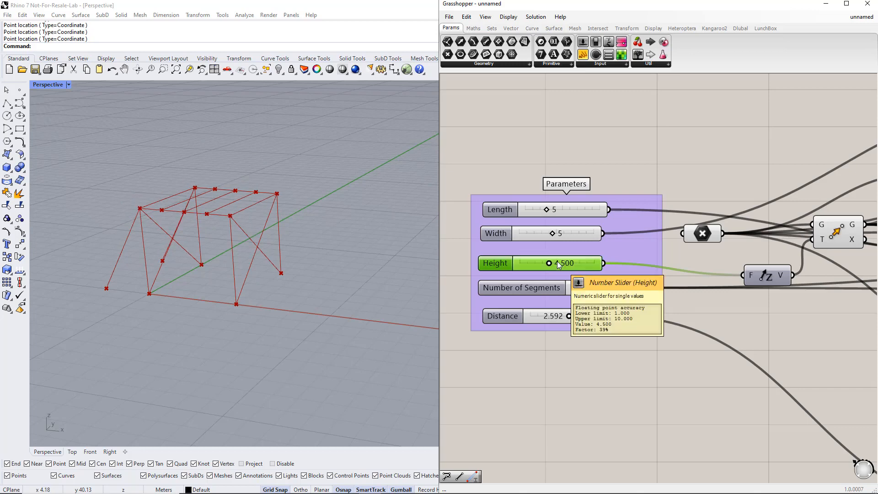
Set the Distance slider to 2.5.
drag(589, 287, 569, 318)
click(568, 341)
double_click(561, 317)
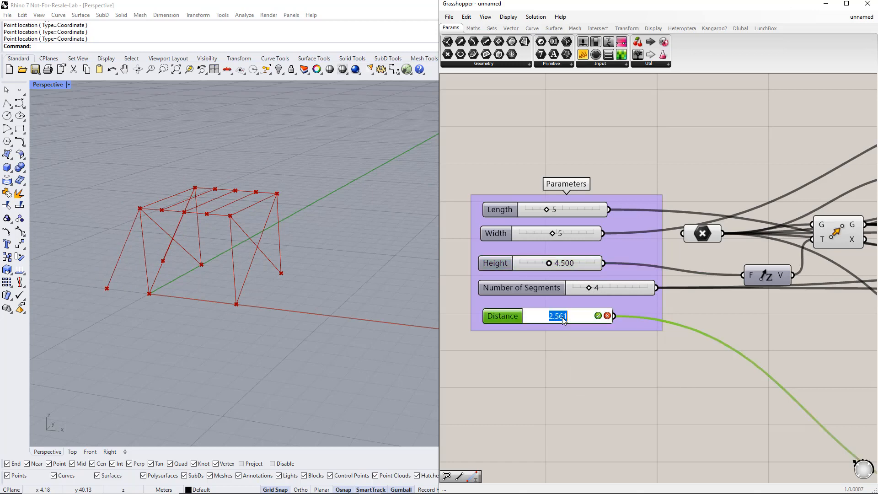
text(2.5)
key(Return)
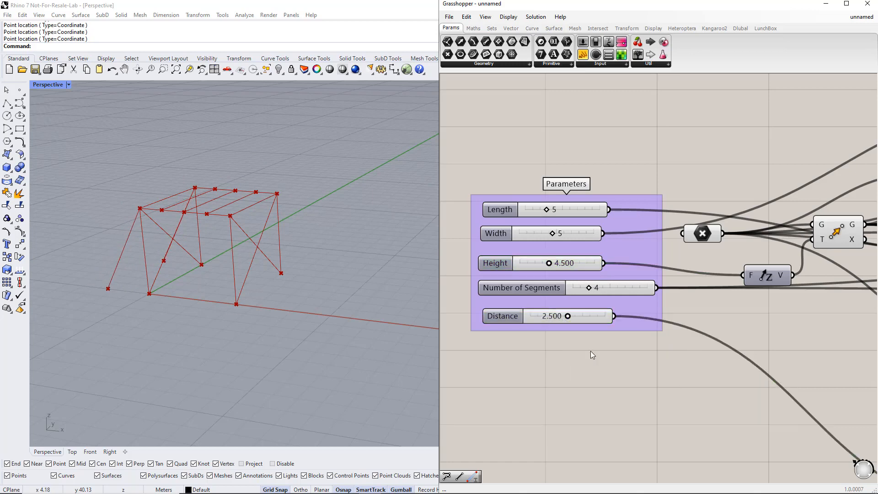
Add a Member component on the empty canvas beyond the Columns group's outputs.
scroll(596, 351, down, 2)
right_drag(802, 365, 626, 315)
scroll(625, 316, down, 1)
right_drag(766, 307, 717, 284)
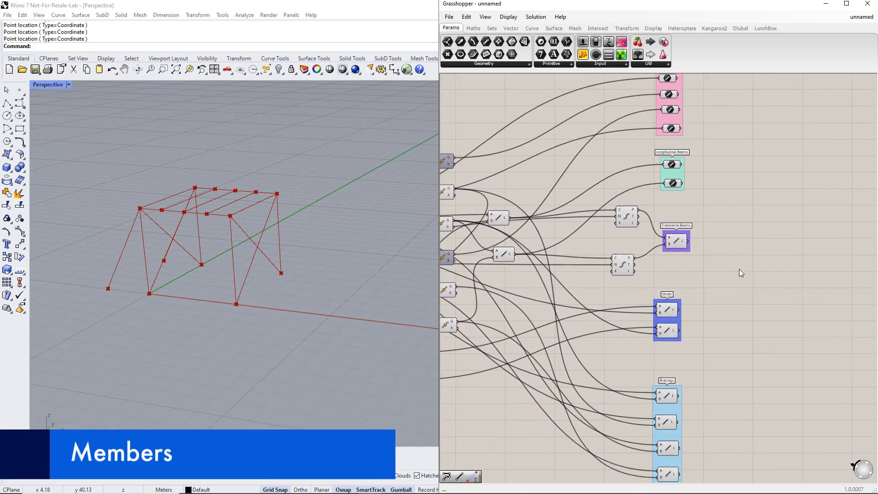
right_drag(750, 252, 722, 310)
right_drag(762, 208, 713, 225)
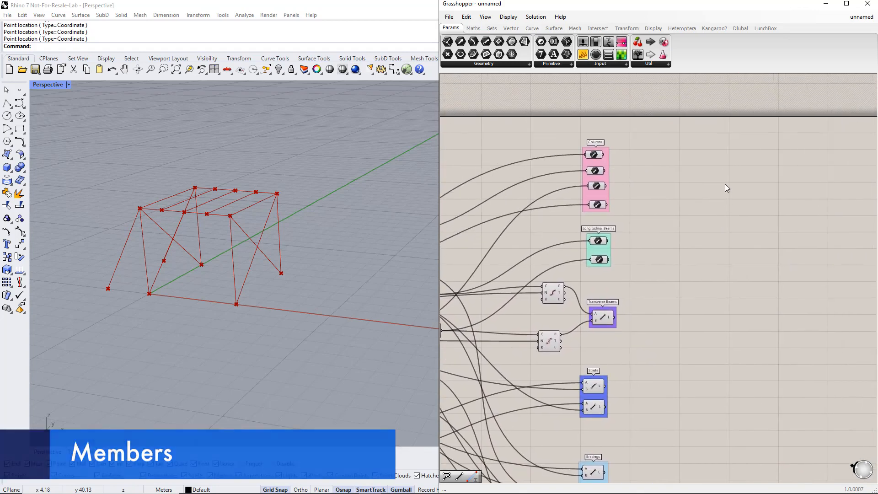
double_click(754, 196)
text(member)
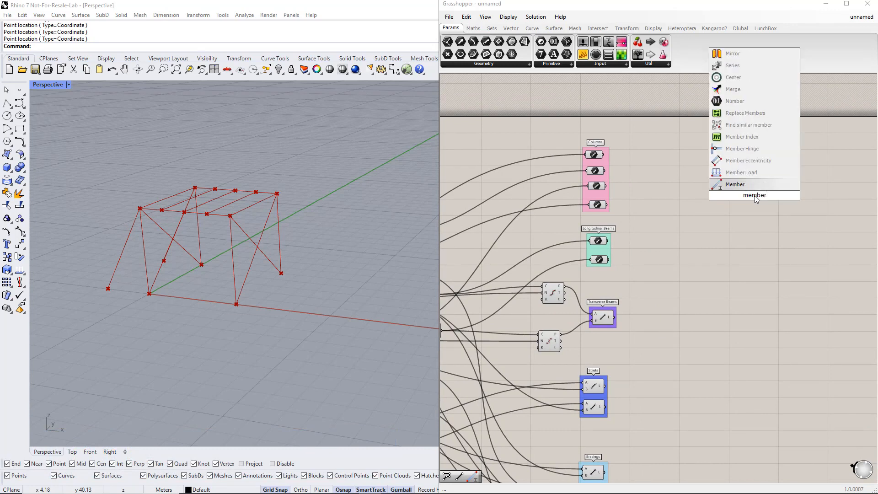
key(Return)
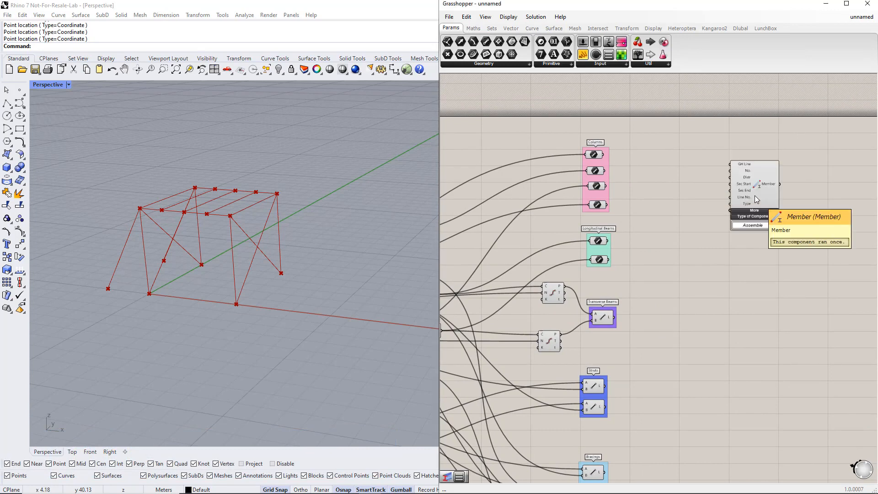
right_drag(763, 254, 740, 291)
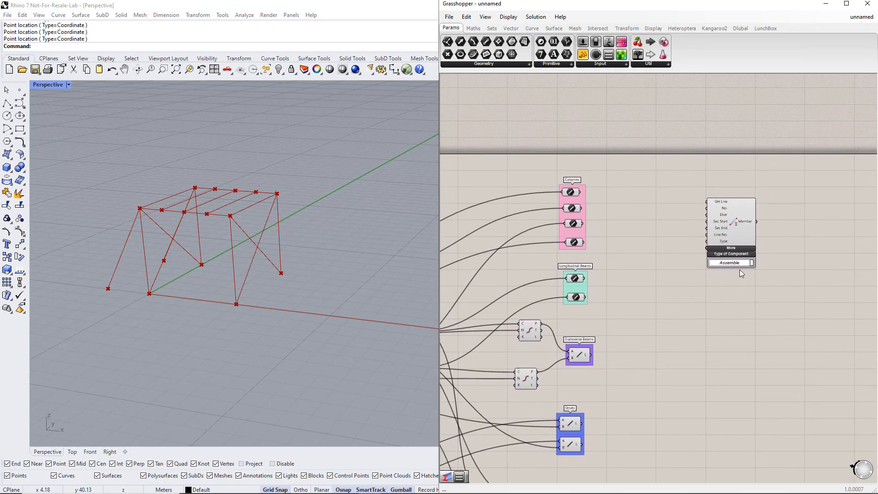
drag(732, 236, 745, 232)
scroll(745, 232, down, 6)
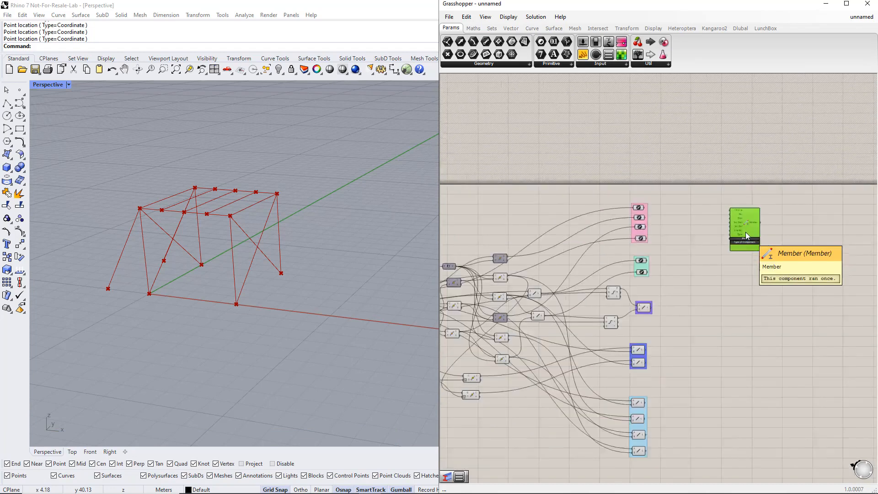
drag(690, 333, 759, 343)
scroll(744, 241, up, 3)
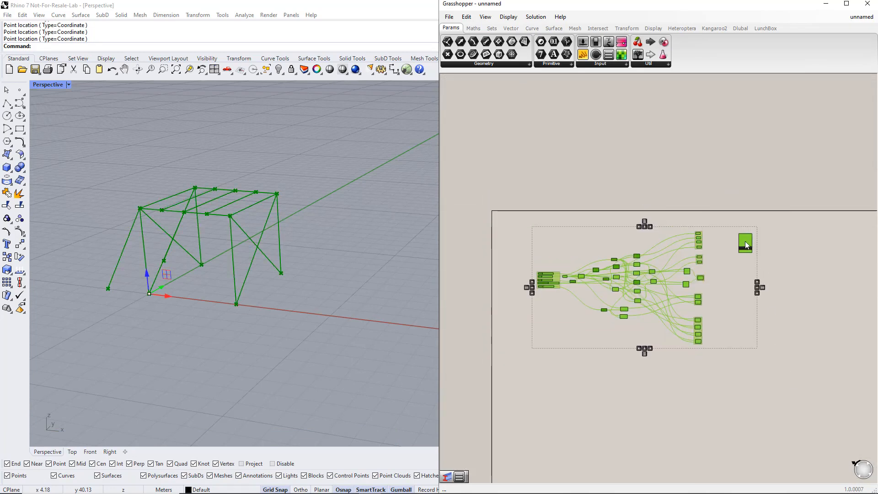
scroll(734, 299, up, 5)
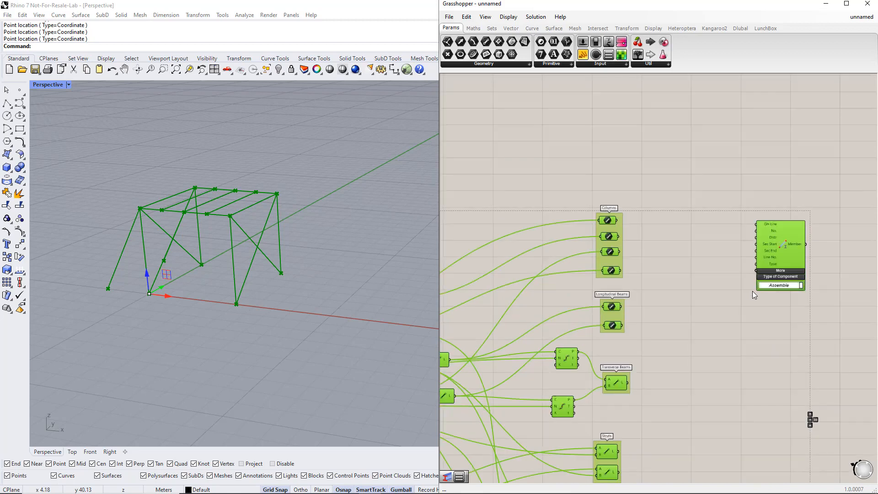
click(655, 261)
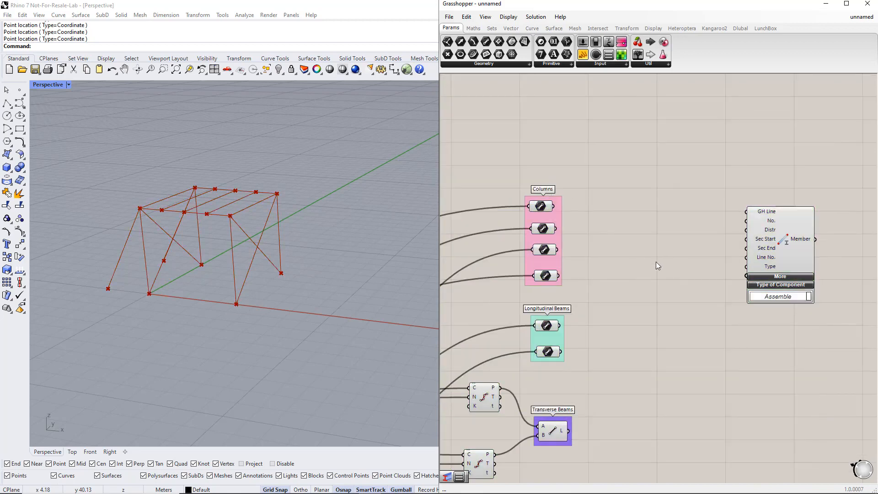
drag(619, 282, 530, 187)
click(651, 273)
Add a Value List and connect it to the Member component's Type input.
double_click(704, 292)
text(value)
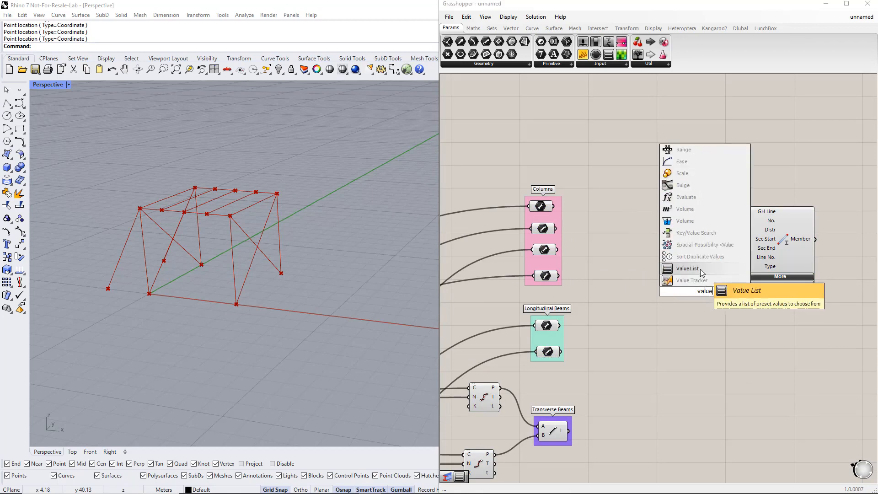
click(701, 268)
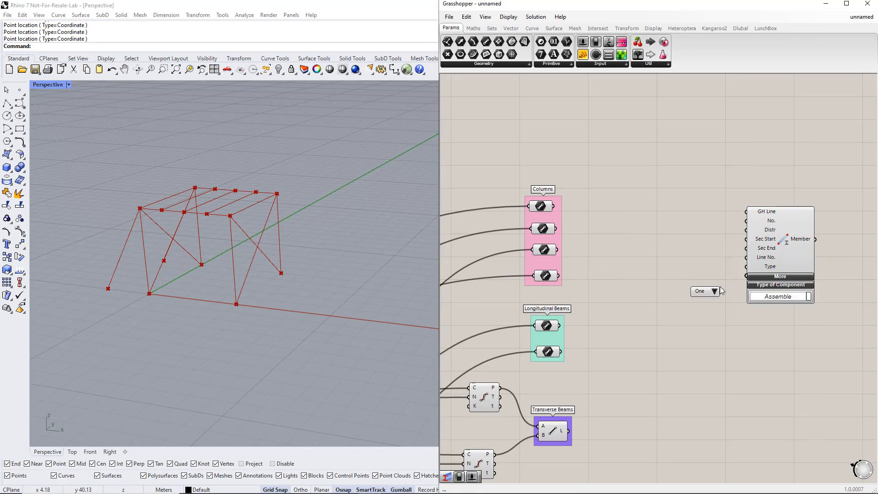
drag(722, 291, 677, 302)
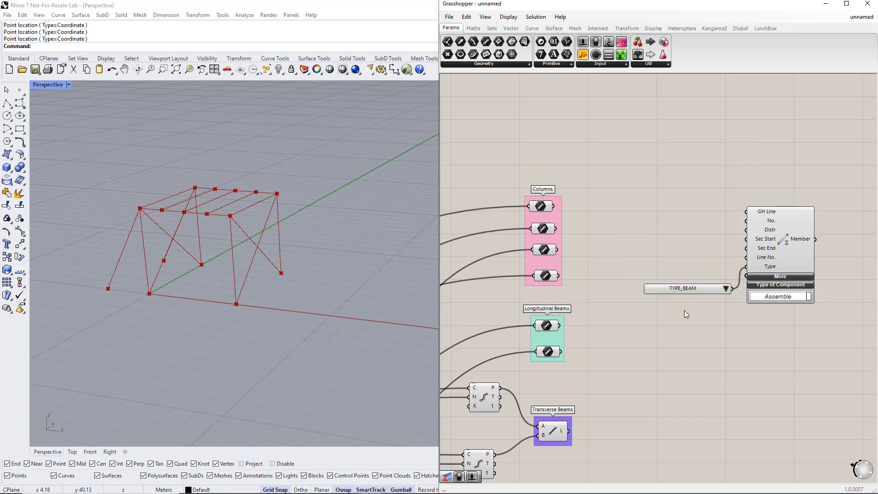
Connect all four line parameters of the Columns group to the Member component's GH Line input.
drag(554, 206, 747, 212)
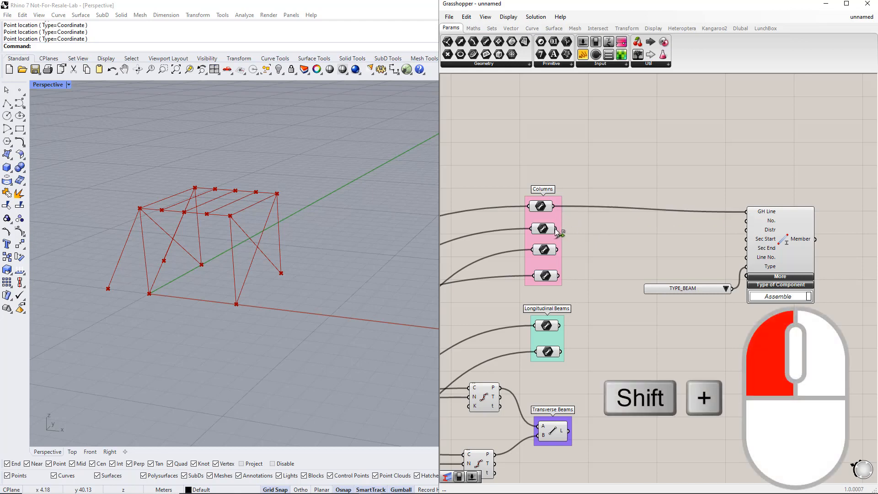
shift+drag(556, 229, 747, 211)
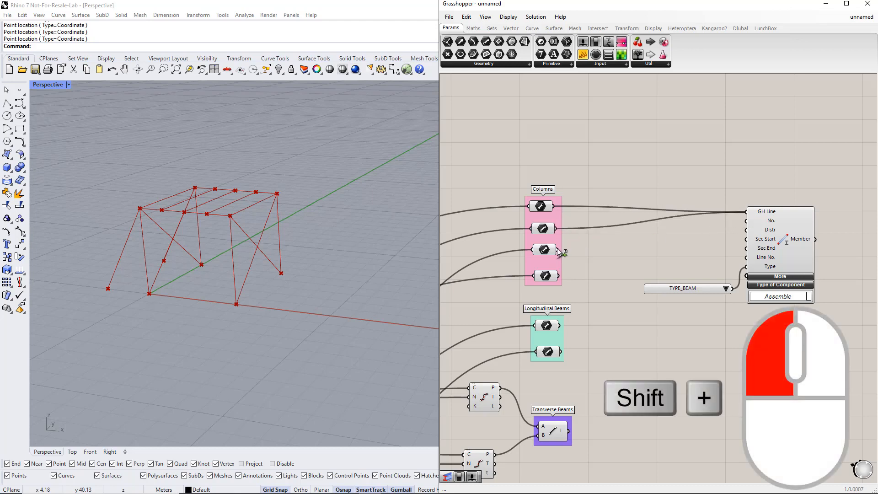
shift+drag(557, 247, 747, 211)
shift+drag(558, 278, 747, 212)
Move the Member component and its type list farther away from the Columns group.
right_drag(774, 326, 714, 336)
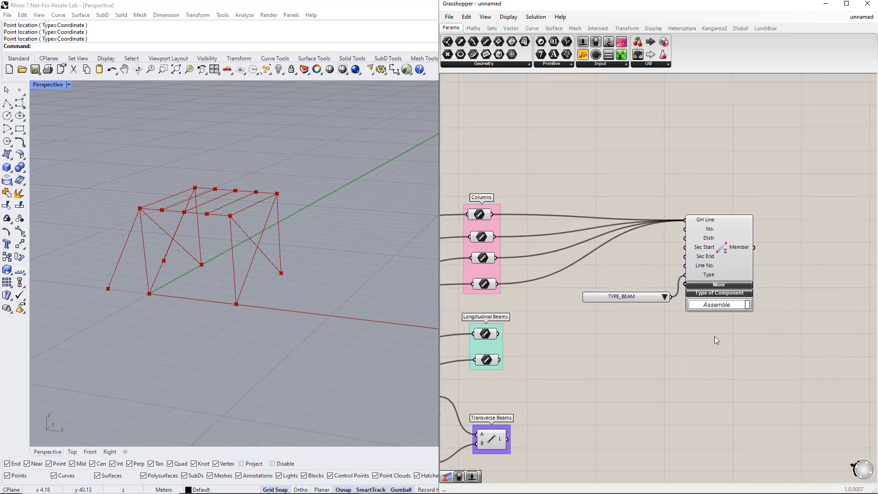
drag(729, 338, 637, 260)
drag(711, 258, 827, 275)
right_drag(799, 359, 778, 391)
Add a Section component in the free space above the column wires, ahead of the Member component.
click(716, 191)
double_click(709, 184)
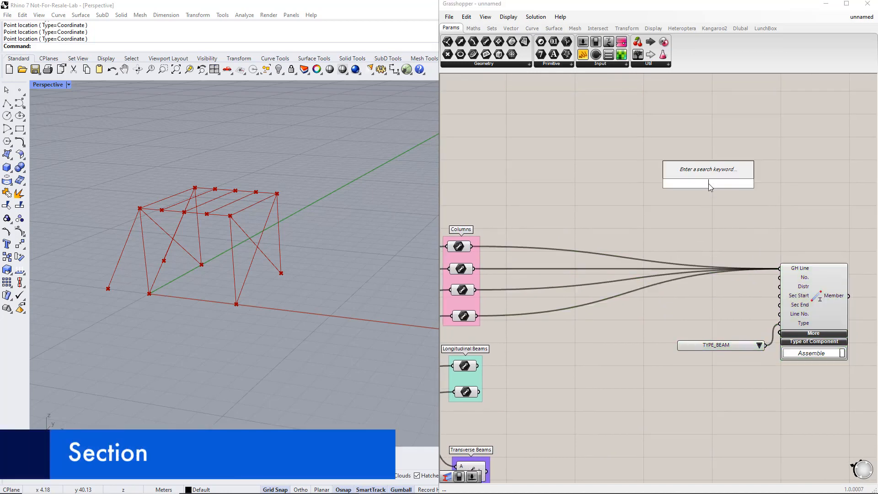
text(section)
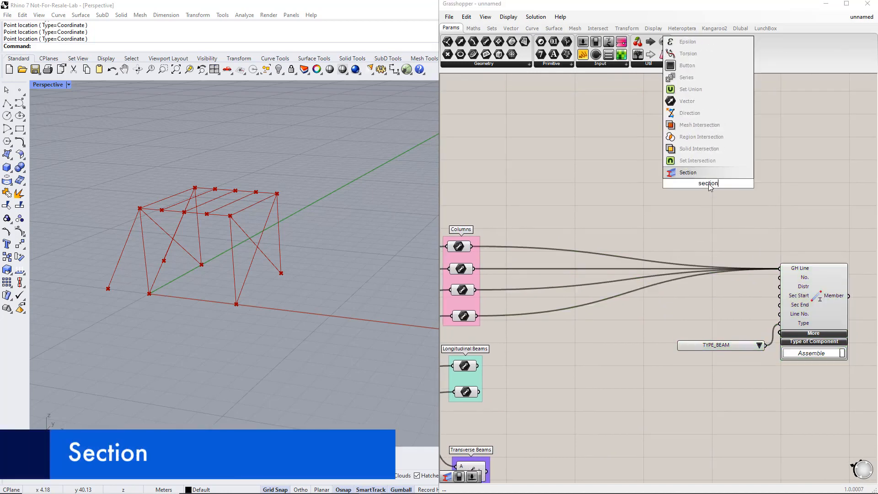
key(Return)
drag(709, 183, 713, 195)
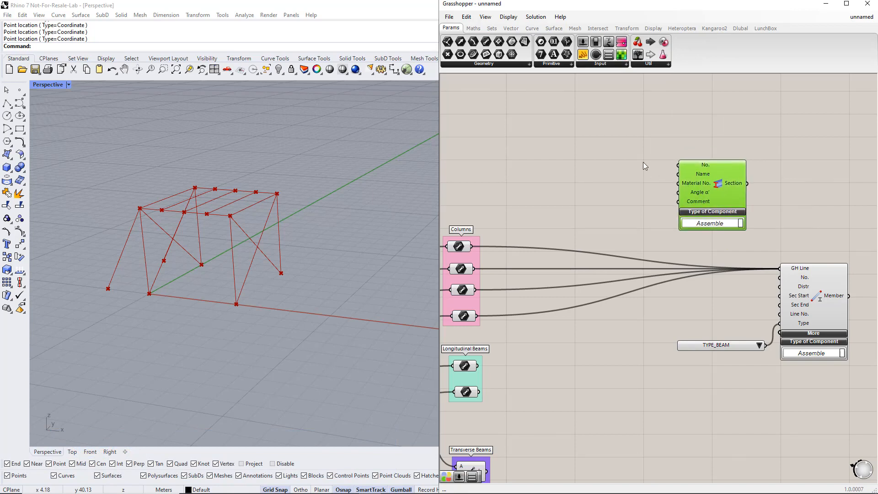
Add a number slider with value 1 and connect it to the Section component's No. input.
double_click(613, 143)
text(slider)
key(Return)
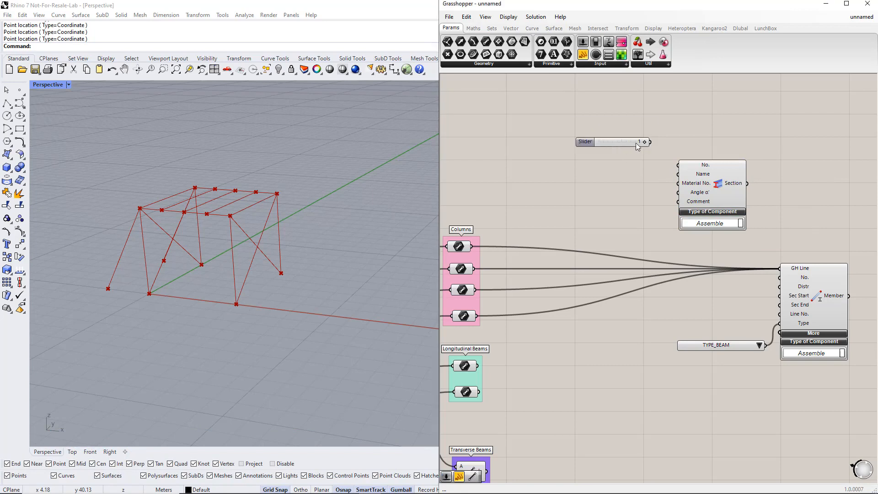
drag(649, 141, 678, 165)
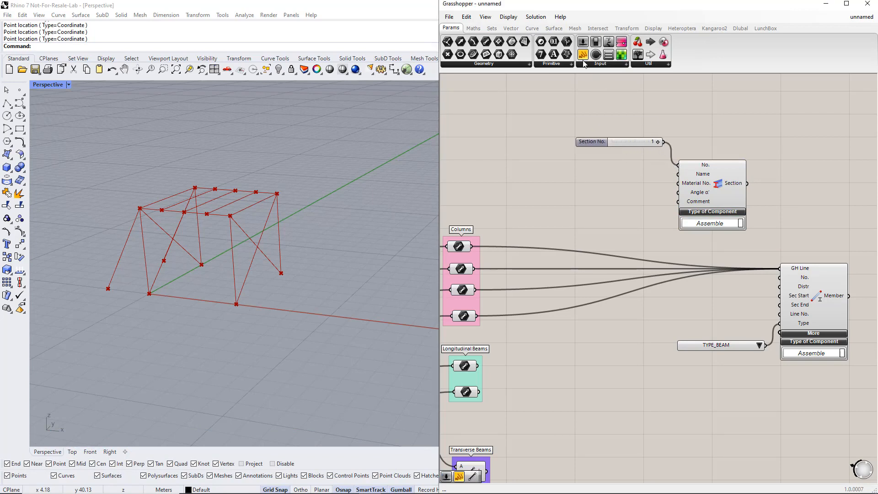
Add a text panel containing "IPE 200" and connect it to the Section component's Name input.
drag(583, 62, 609, 164)
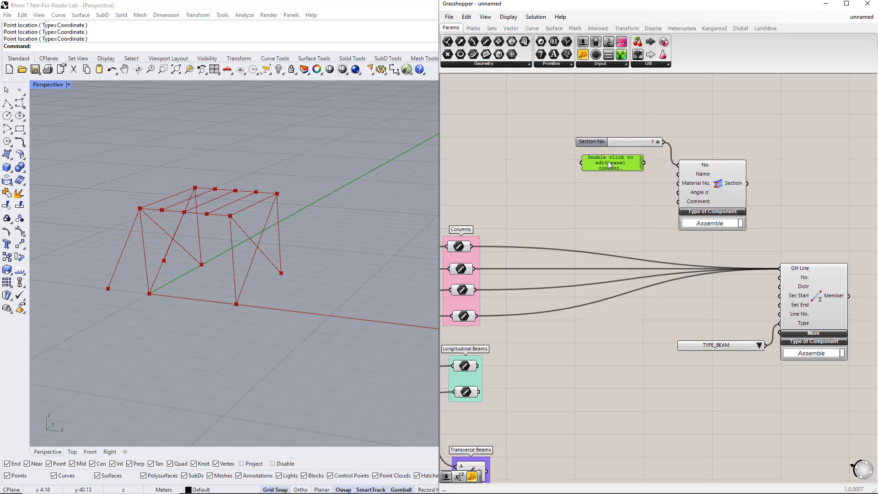
double_click(609, 165)
text(IP)
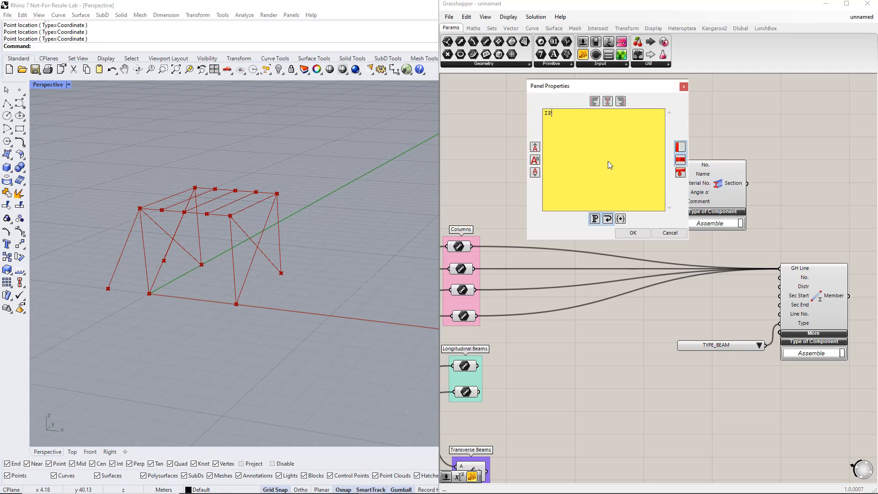
text(E 200)
click(630, 233)
drag(644, 163, 671, 183)
right_drag(666, 195, 676, 217)
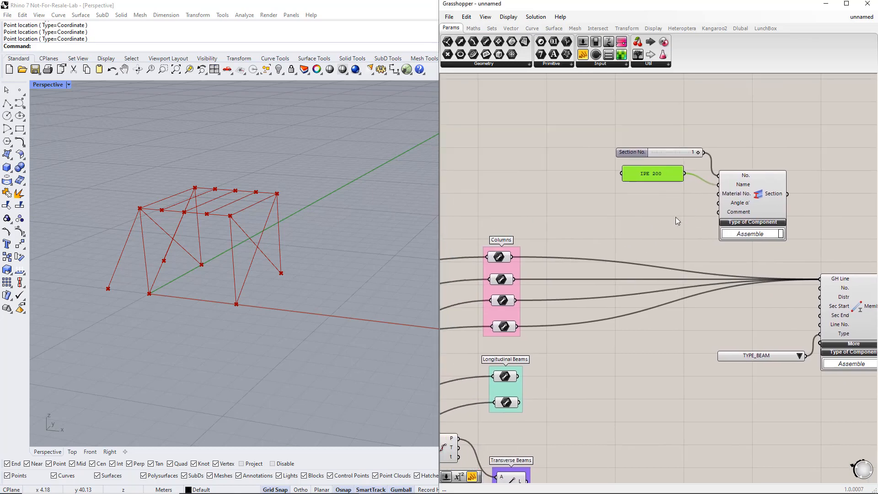
Add a Material component ahead of the Section component and its inputs.
double_click(525, 139)
text(MATERIAL)
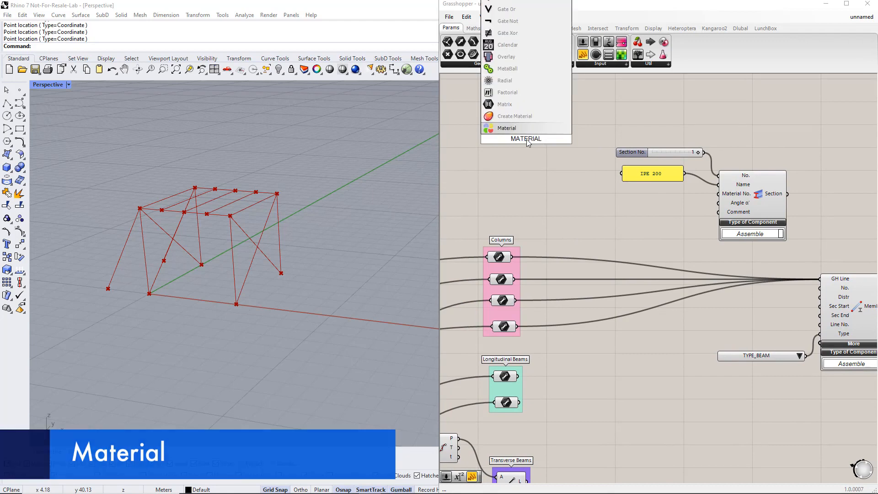
key(Return)
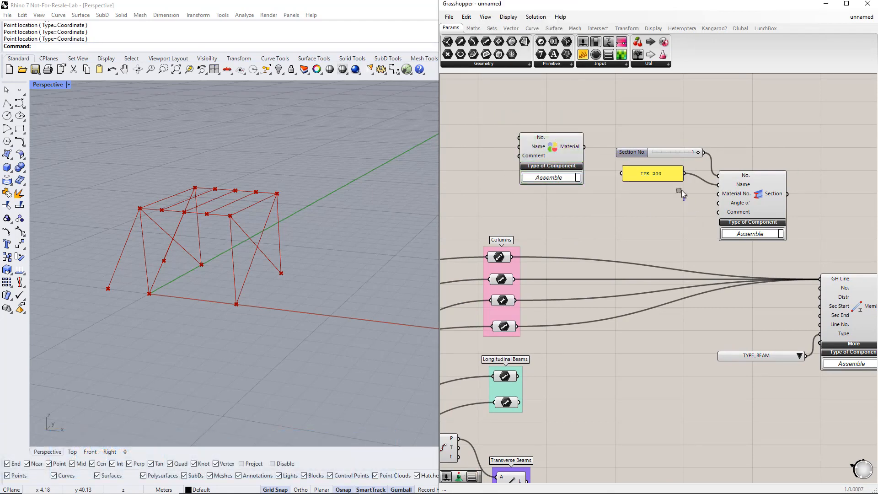
Copy the section's slider and text panel to the Material component, connect the slider to its No. input, and set the panel to S235.
drag(686, 201, 614, 137)
right_drag(673, 174, 701, 211)
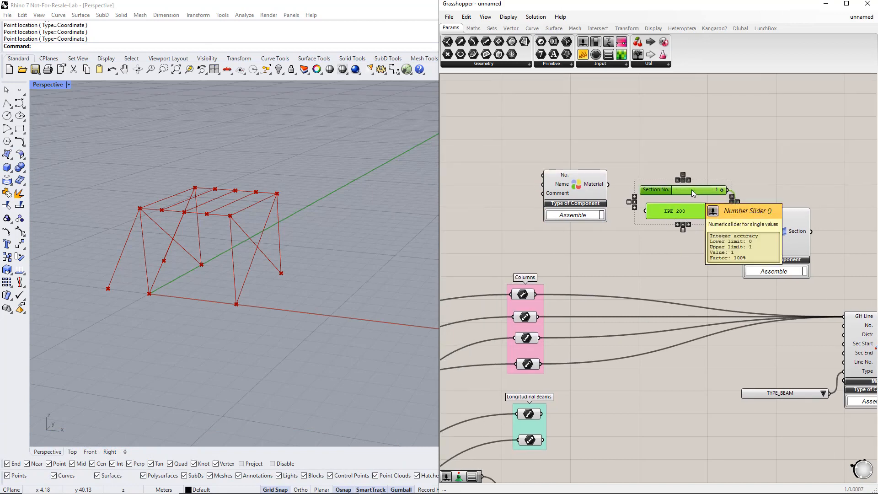
alt+drag(692, 190, 543, 175)
click(569, 188)
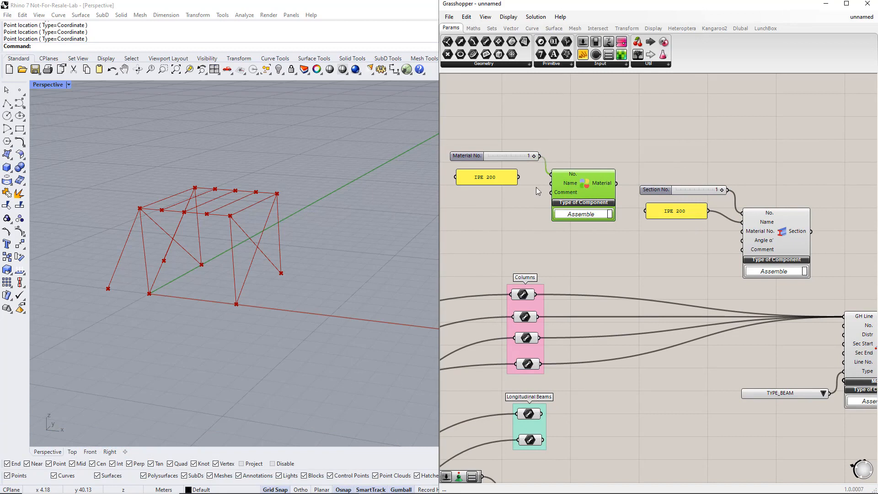
double_click(498, 179)
text(S235)
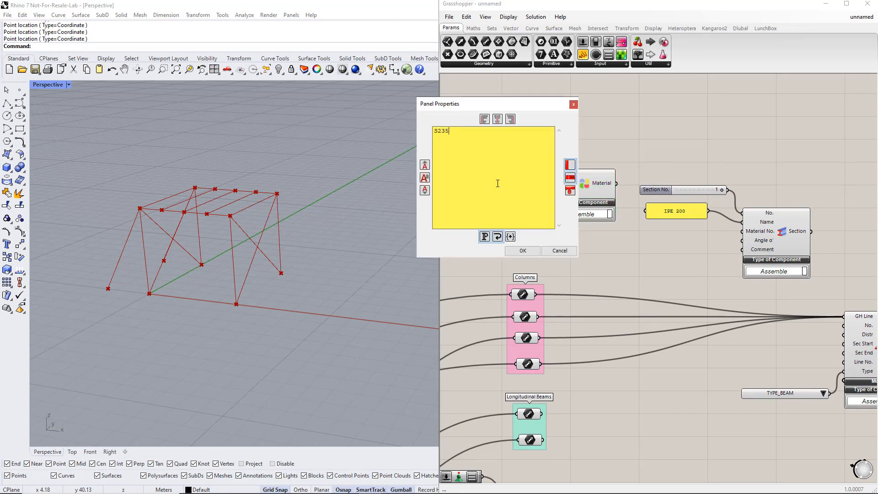
click(522, 250)
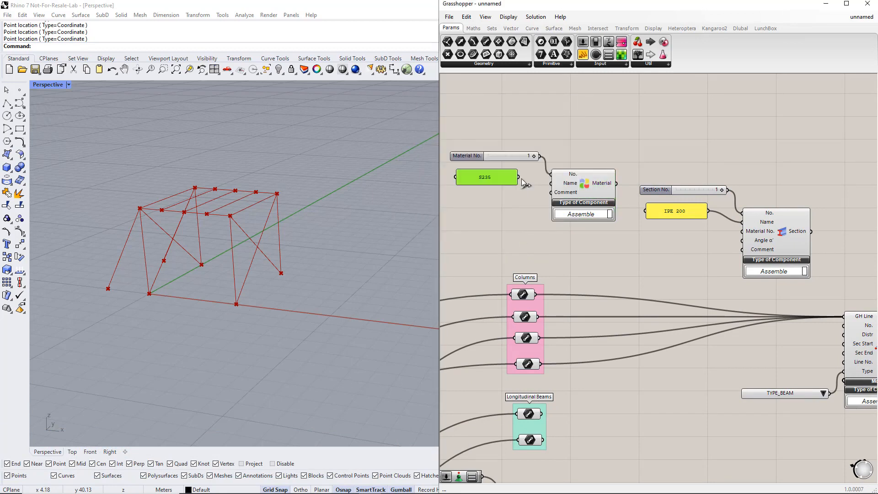
Wire the S235 panel to the Material's Name, the Material to the Section's Material No., and the Section to the Member's Sec Start.
scroll(553, 211, down, 1)
scroll(592, 200, up, 2)
drag(601, 184, 726, 231)
drag(796, 232, 829, 345)
scroll(780, 348, down, 1)
right_drag(677, 349, 676, 347)
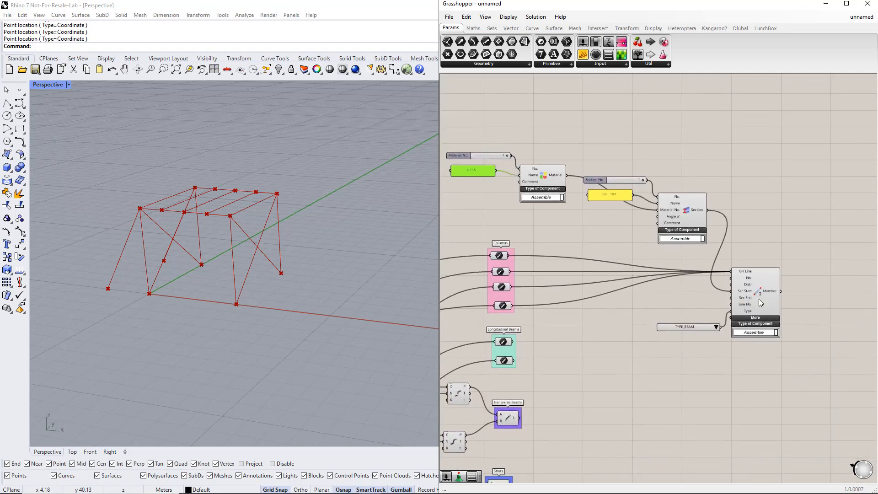
Rearrange the Member, its TYPE_BEAM list, and the Section component with its slider and panel so the wires are readable.
drag(759, 298, 778, 282)
drag(707, 328, 710, 303)
click(775, 286)
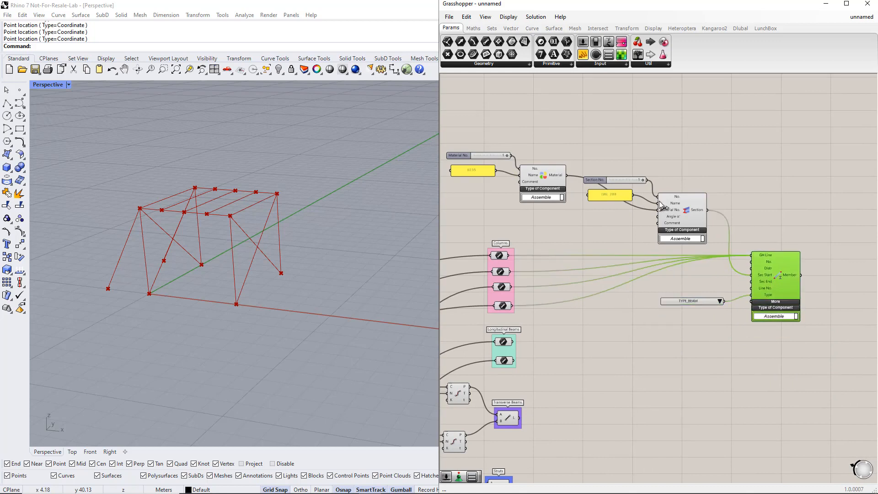
drag(659, 205, 669, 217)
drag(616, 193, 629, 179)
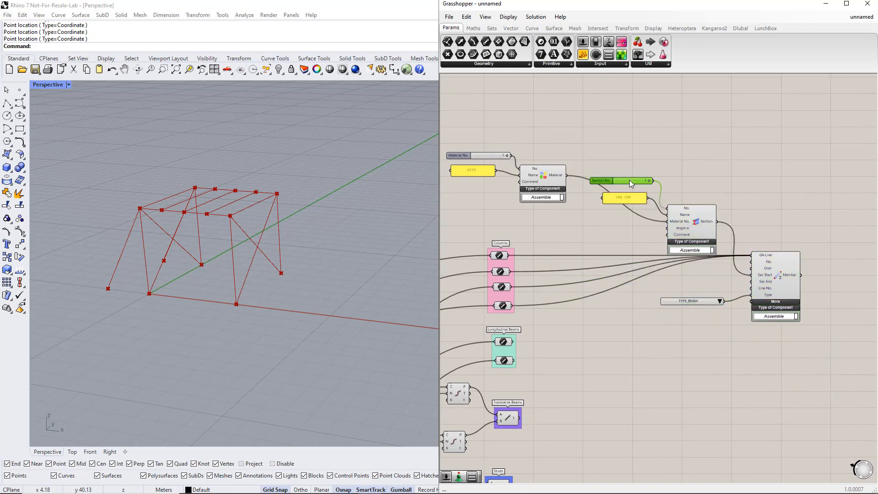
click(731, 355)
right_drag(731, 355, 677, 337)
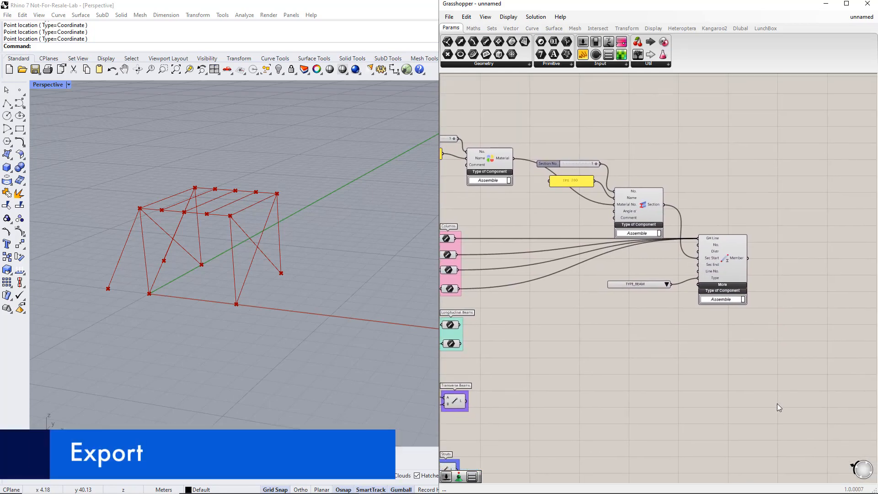
Add an RFEM 6 Export Component in the free space beyond the Member component and expand its Additional inputs.
scroll(805, 395, down, 1)
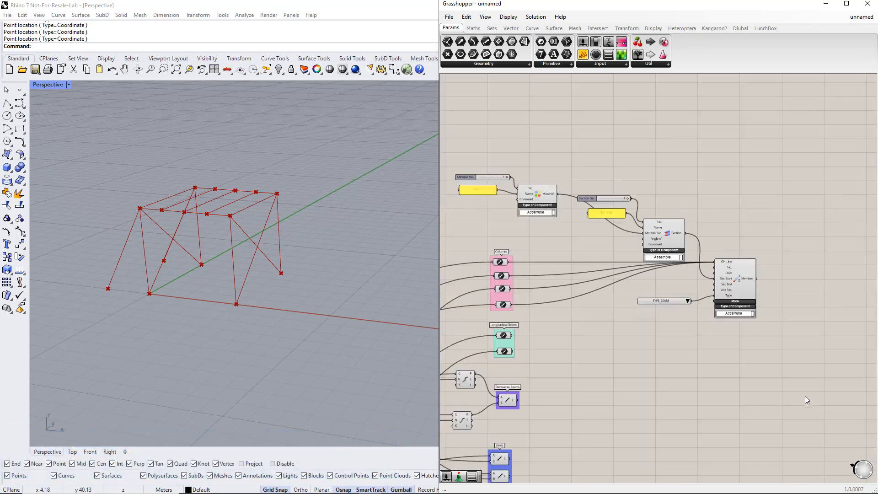
right_drag(804, 396, 762, 342)
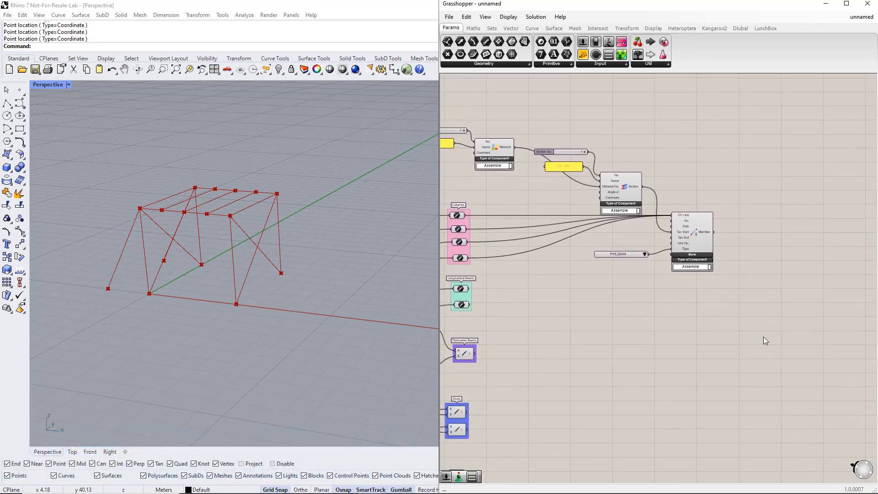
double_click(764, 340)
text(export)
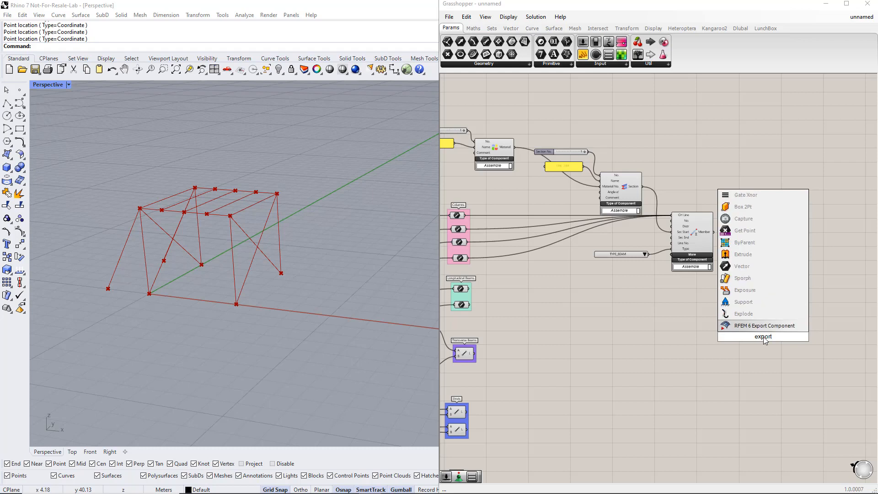
key(Return)
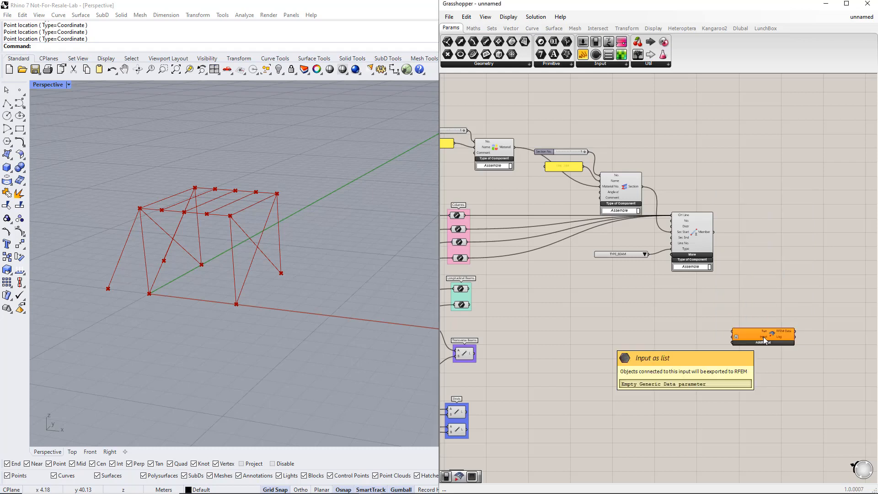
click(761, 342)
drag(750, 353, 782, 355)
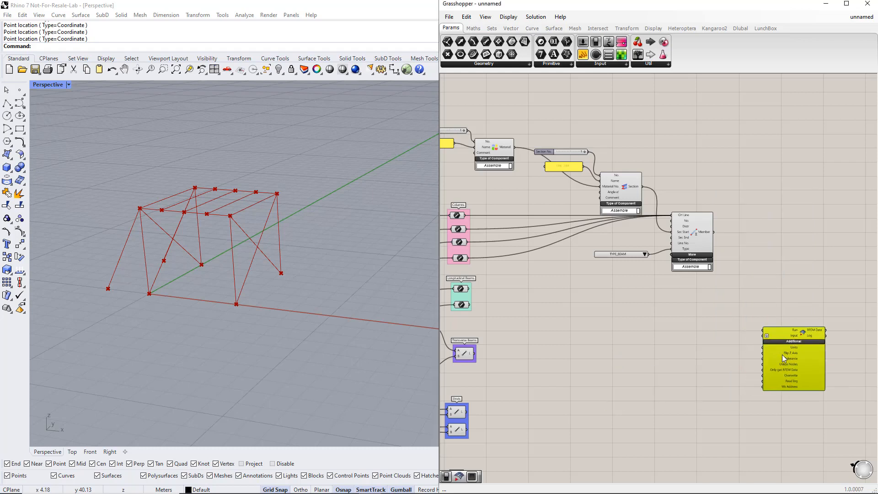
Add a Button component and connect it to the Run input of the export component.
double_click(748, 291)
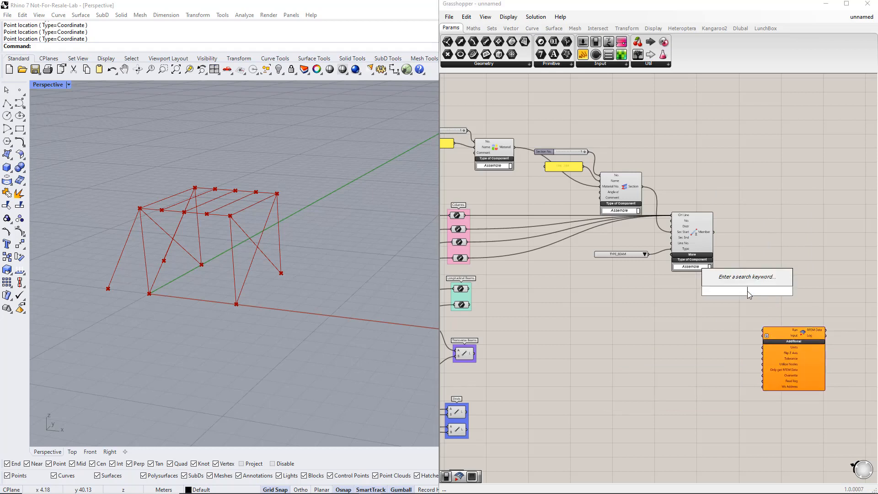
text(button)
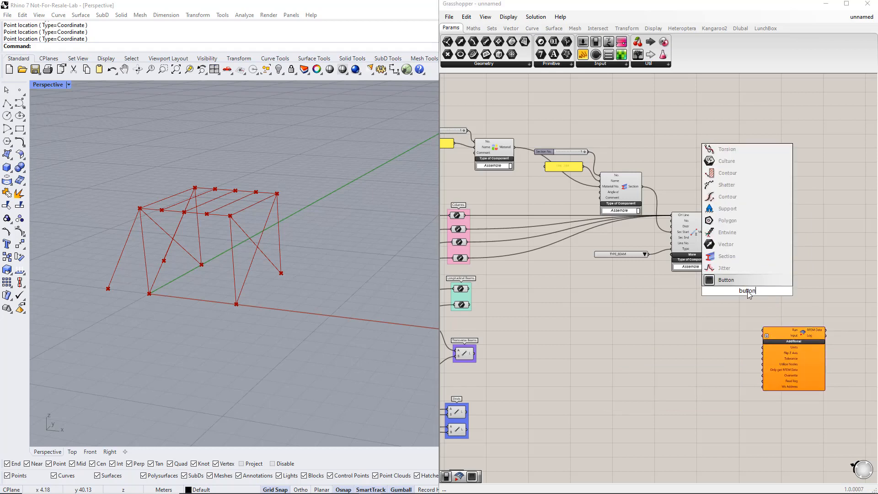
key(Return)
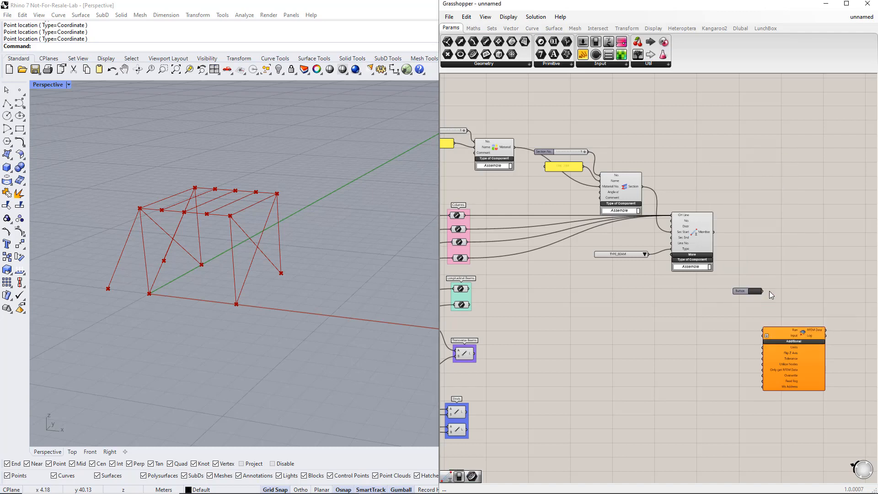
drag(762, 293, 762, 330)
Add a Boolean Toggle, connect it to the export component's Overwrite input, and set it to True.
double_click(730, 411)
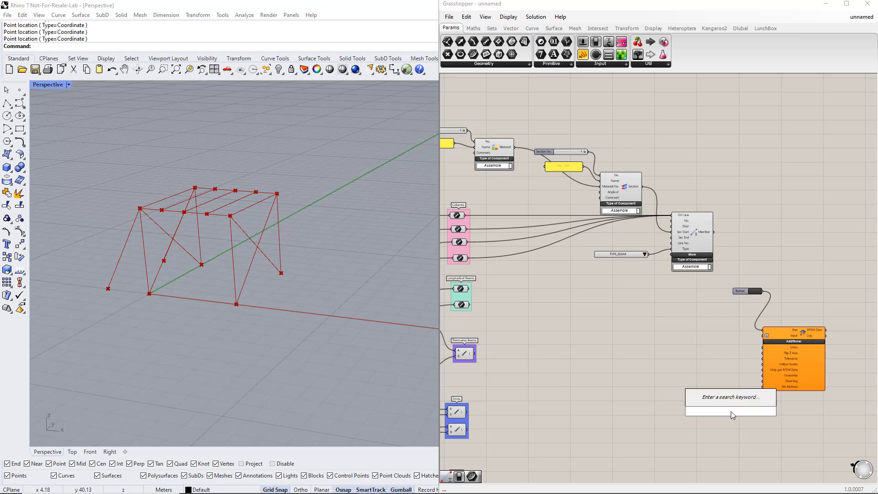
text(boolean)
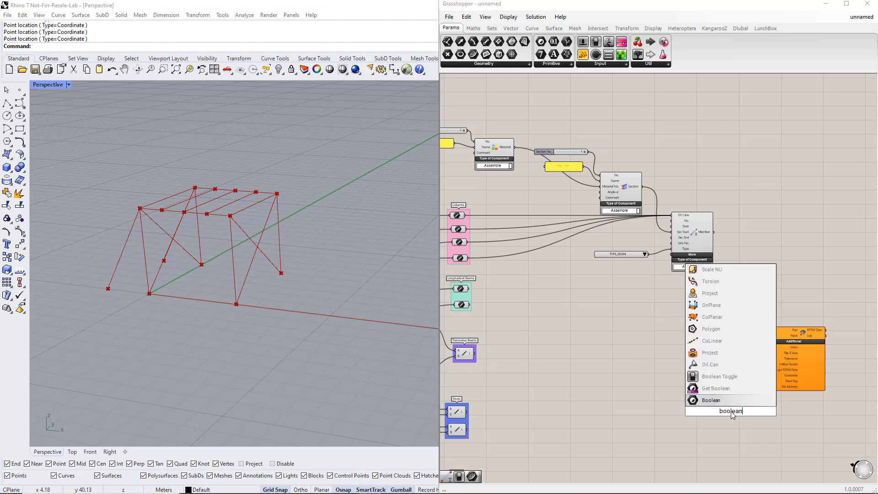
text( togg)
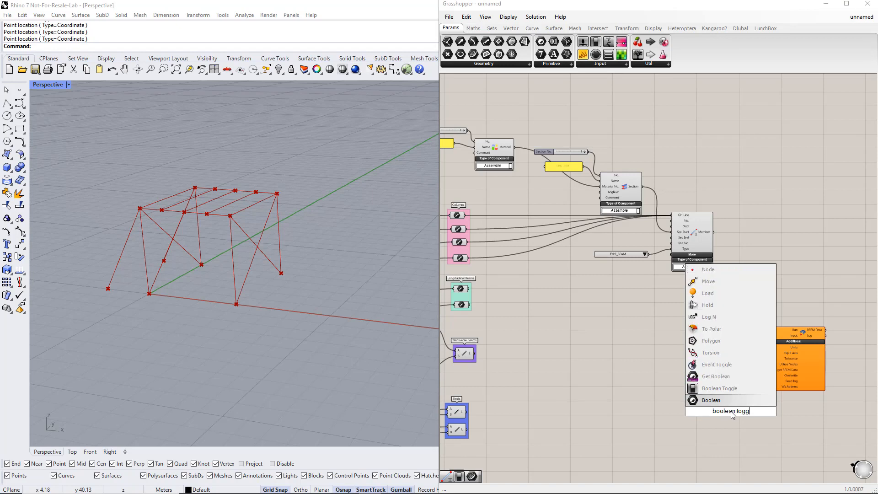
click(719, 389)
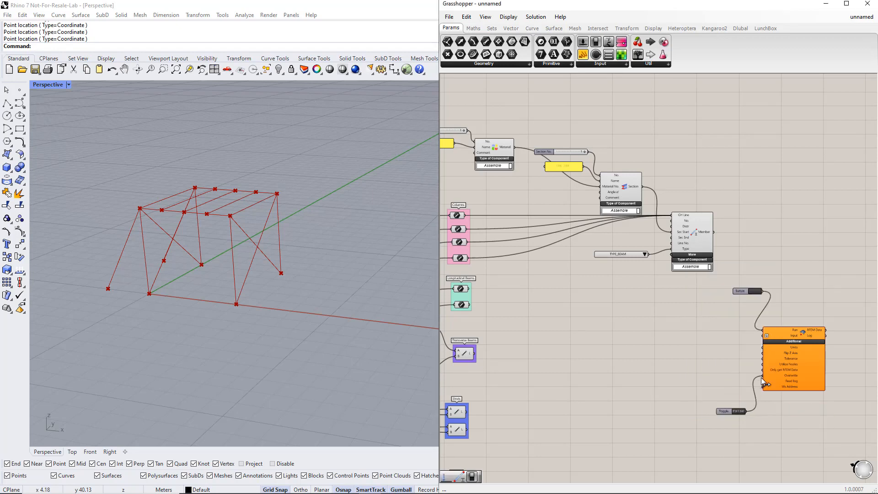
drag(761, 380, 763, 386)
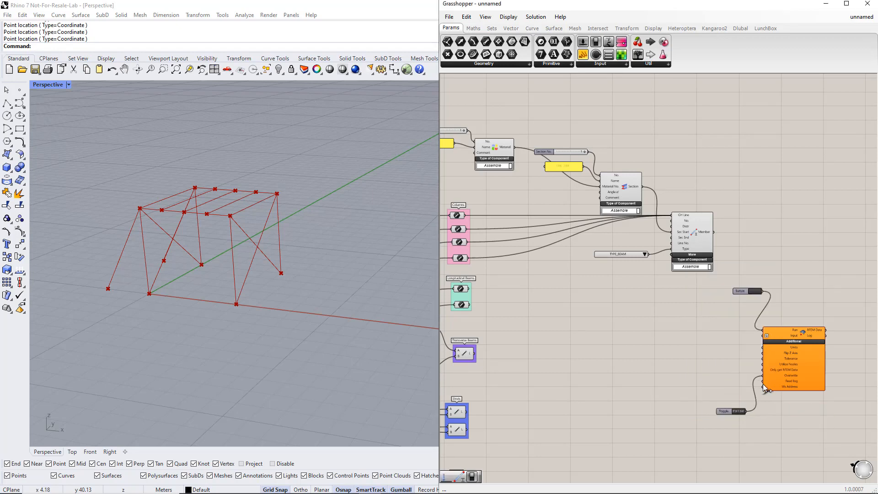
double_click(738, 411)
Tidy the button and toggle around the export component, group all three, and move the group farther from the Member component.
drag(786, 419, 734, 279)
drag(779, 376, 788, 375)
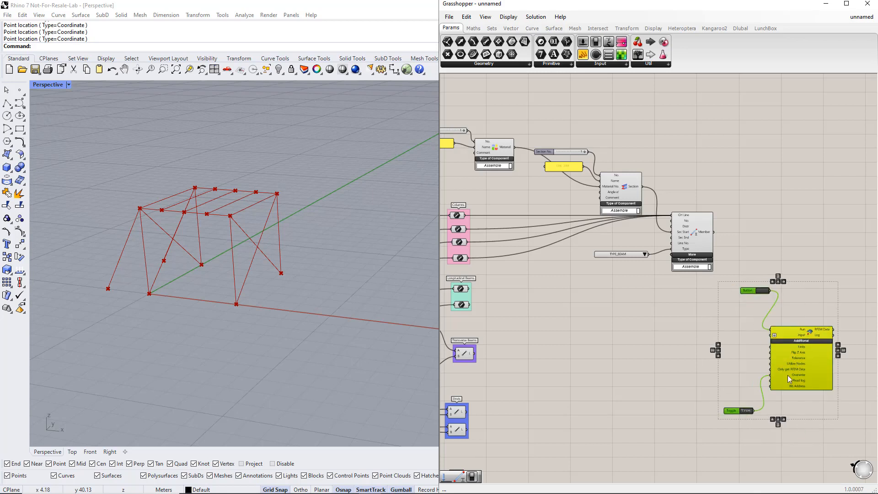
click(732, 426)
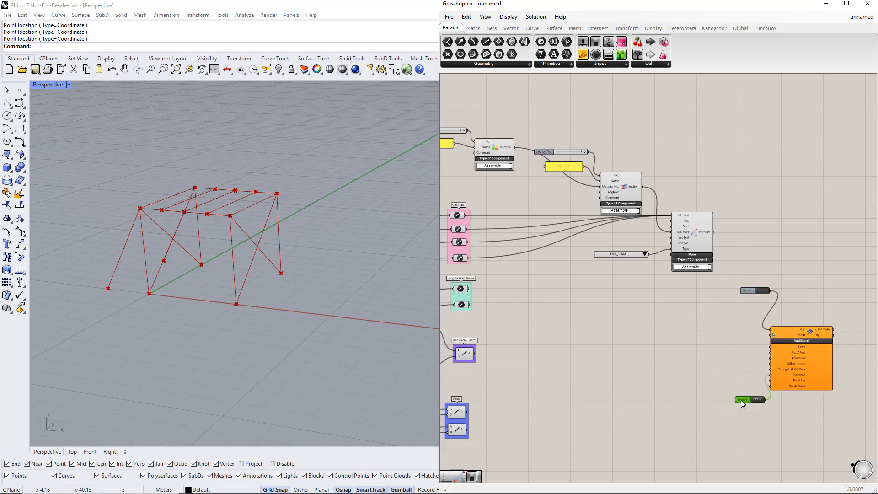
mouse_move(754, 289)
mouse_down()
mouse_move(747, 314)
mouse_move(838, 432)
mouse_up()
key(ctrl+g)
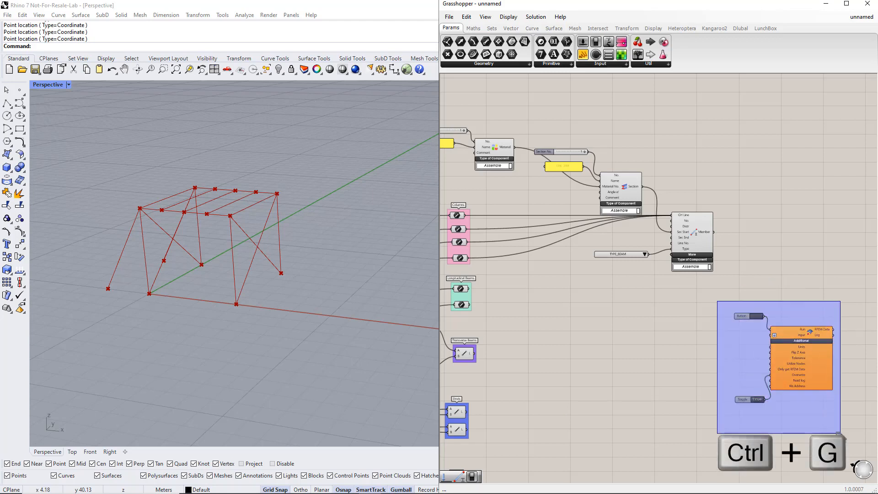
click(754, 366)
drag(756, 366, 778, 368)
click(733, 367)
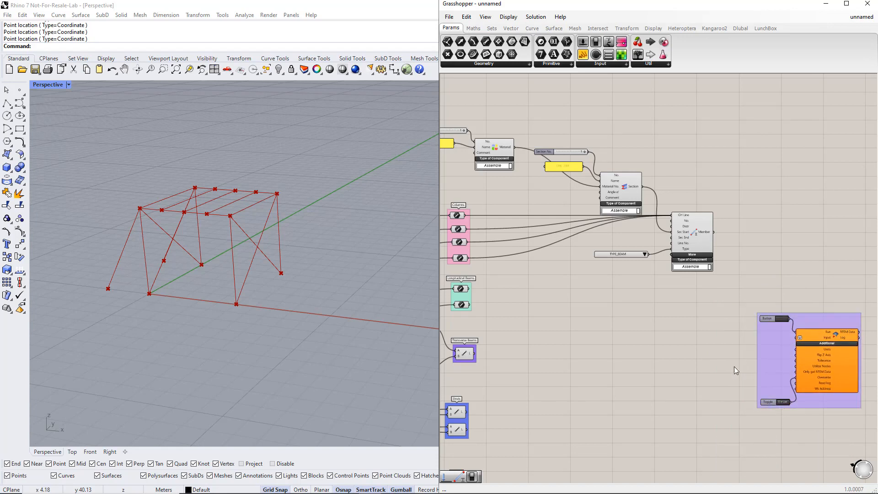
Connect the Member, Section and Material outputs together to the Input of the export component.
drag(714, 232, 799, 338)
shift+click(649, 198)
shift+drag(649, 199, 797, 337)
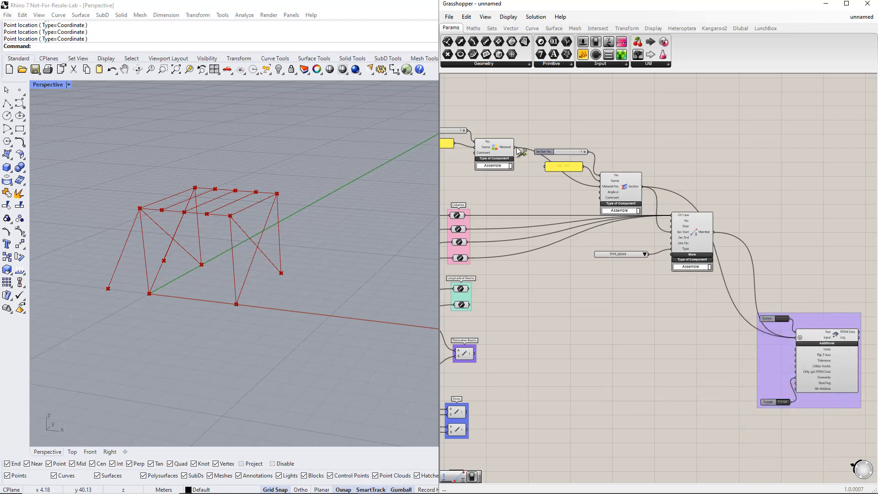
shift+drag(515, 147, 793, 343)
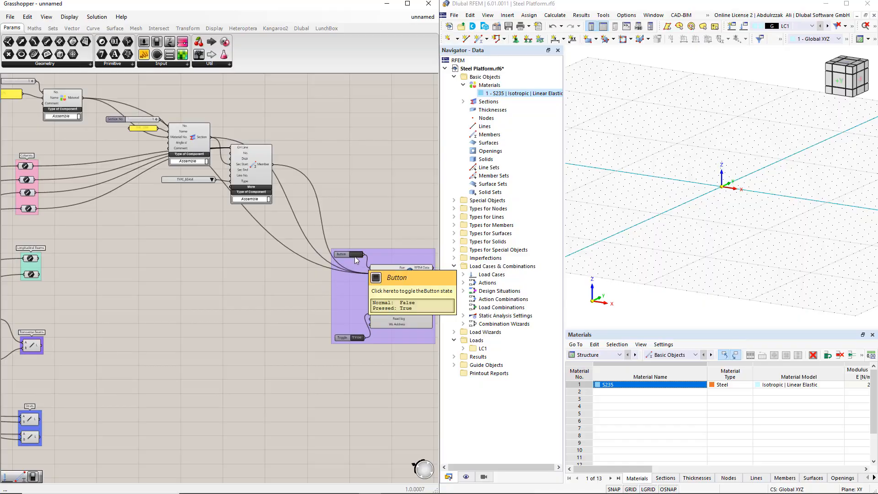
Trigger the export of the column members with their section and material to the open RFEM model.
click(354, 255)
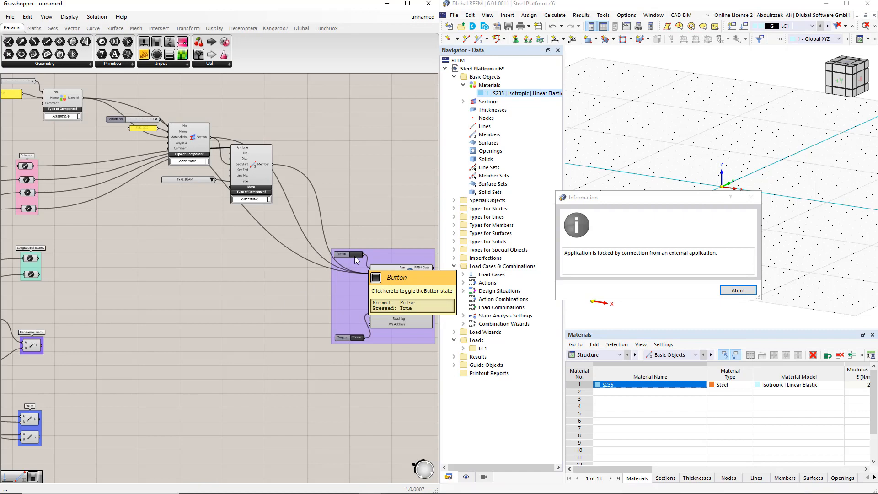
click(737, 291)
click(701, 293)
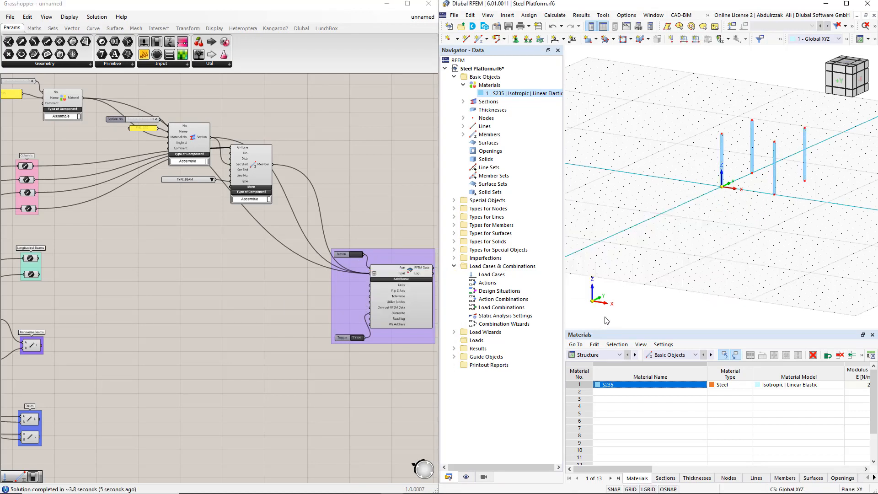
In RFEM, colour the rendered members by Member Type and view the exported columns.
click(465, 476)
scroll(503, 420, down, 1)
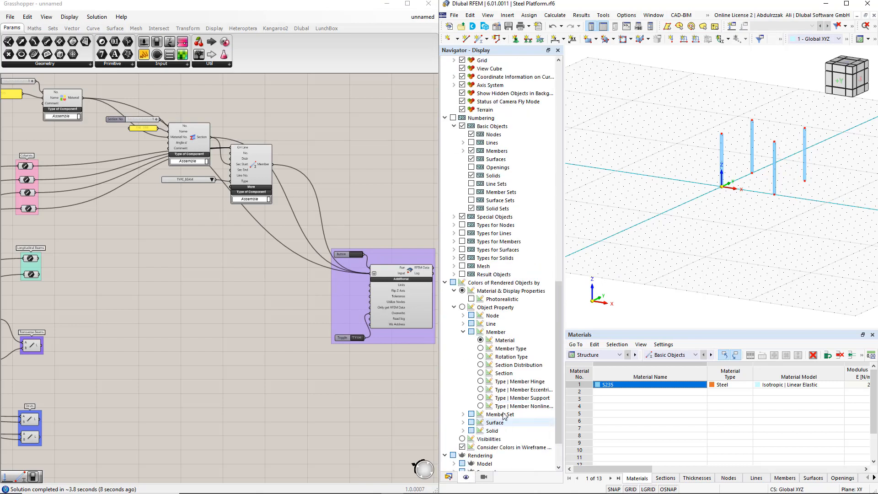
click(480, 348)
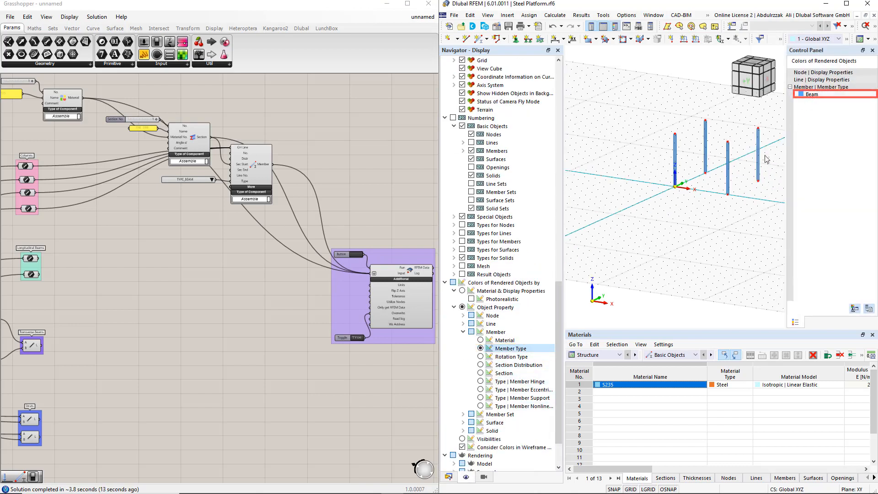
scroll(712, 204, down, 1)
middle_drag(708, 207, 690, 239)
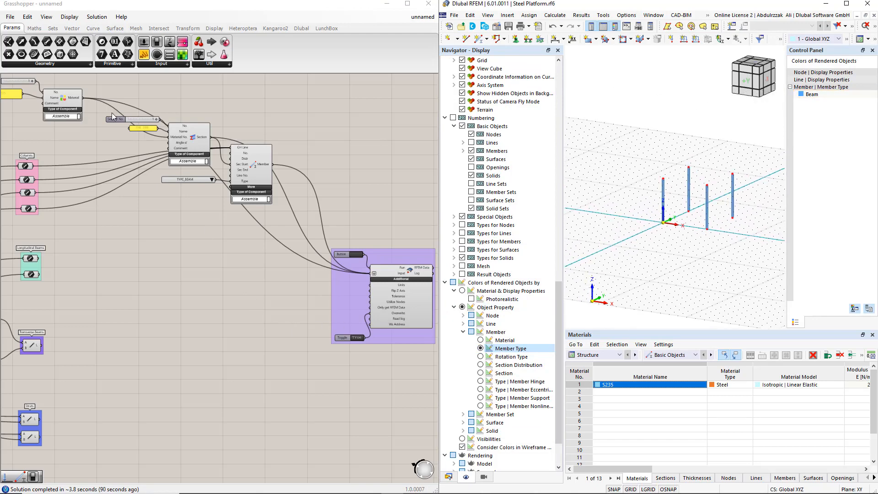
In Grasshopper, copy the Section and Member components with their inputs below the originals and connect both longitudinal beam lines to the copied Member's GH Line.
drag(97, 88, 277, 237)
alt+drag(253, 169, 249, 273)
drag(39, 258, 165, 252)
shift+drag(40, 274, 227, 258)
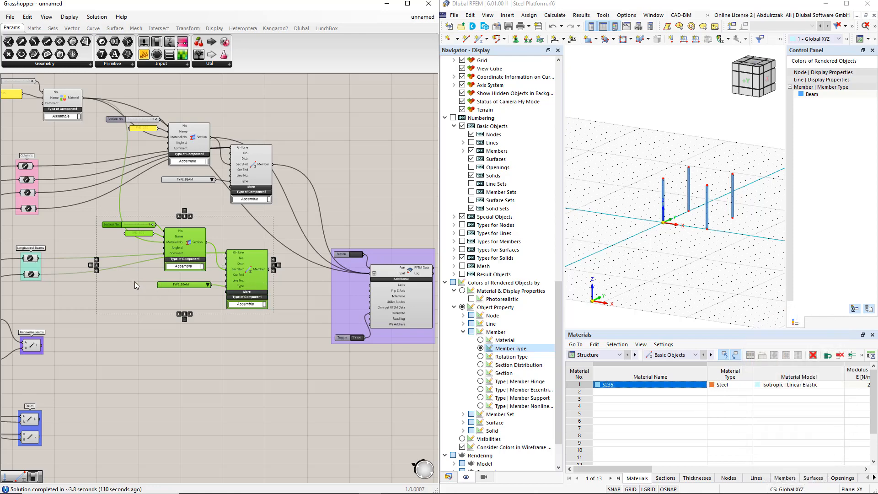
Raise the upper limit of the copied Section No. slider for the longitudinal beams.
click(114, 225)
double_click(113, 225)
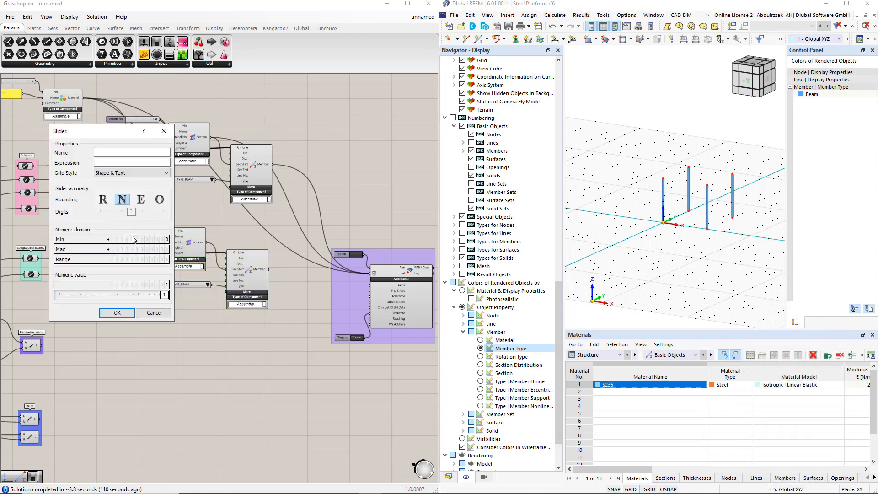
double_click(111, 249)
click(118, 312)
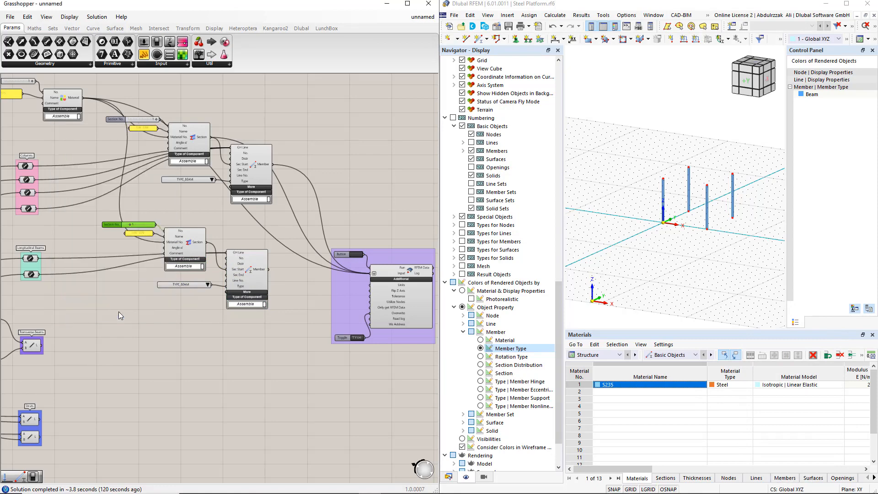
Set the longitudinal beams' Section No. to 2 and their section name to HEB 300.
scroll(137, 221, up, 3)
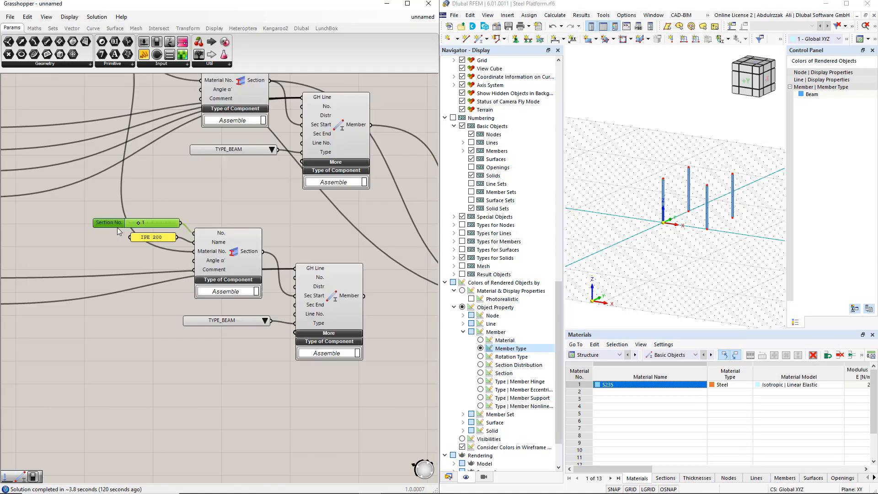
double_click(149, 237)
text(HEB 300)
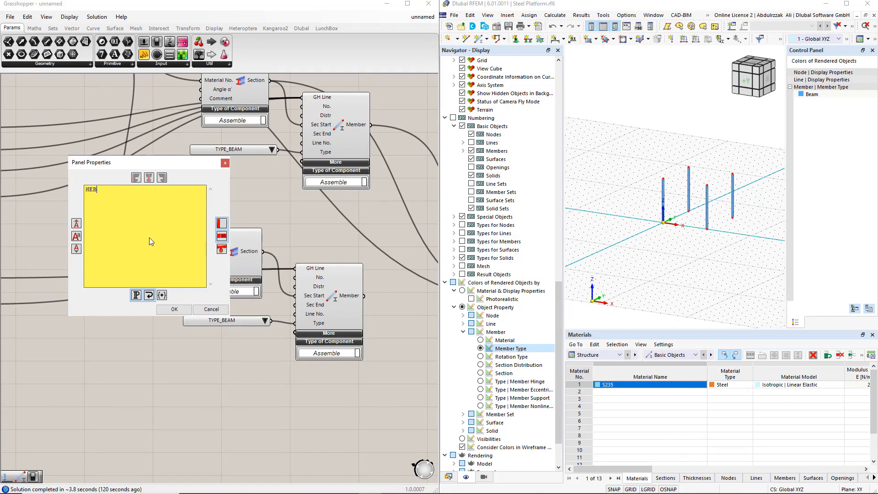
click(174, 309)
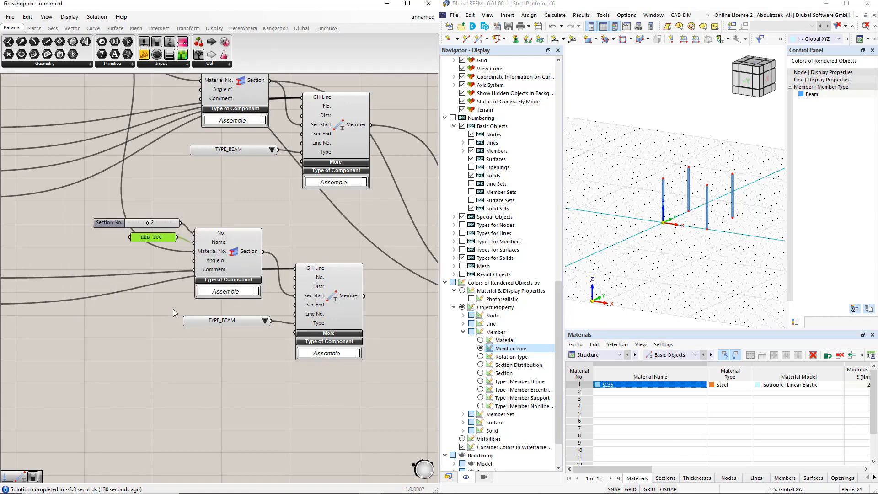
Add the longitudinal beams' Member and Section outputs to the export component's Input, keeping the existing connections.
scroll(173, 308, down, 2)
right_drag(321, 382, 276, 375)
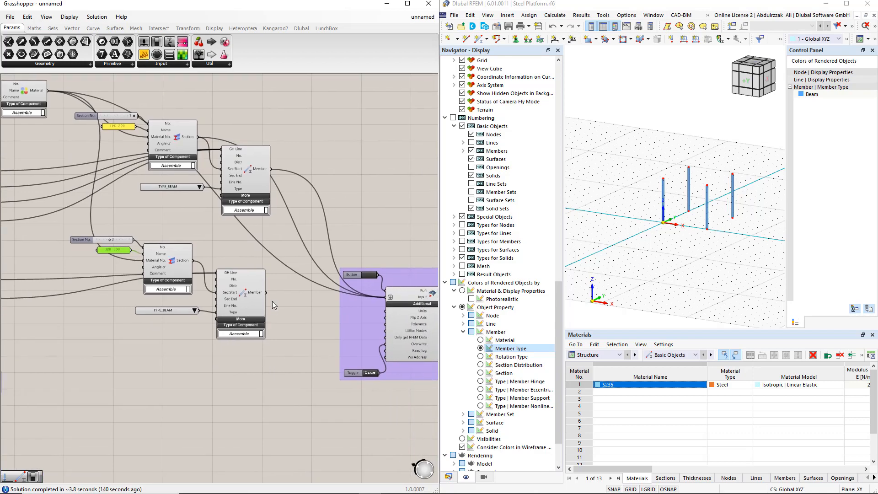
shift+drag(265, 292, 378, 305)
shift+drag(192, 260, 378, 303)
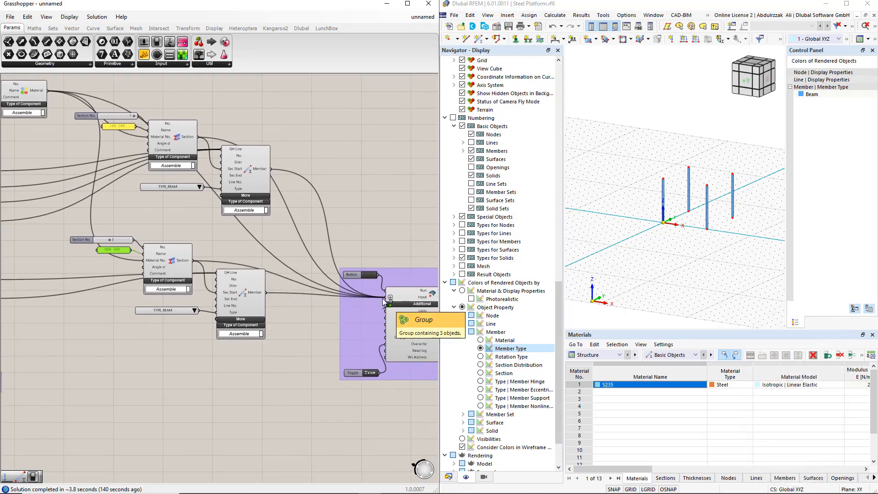
Trigger the export of the longitudinal beams to RFEM and abort the external application connection.
click(367, 274)
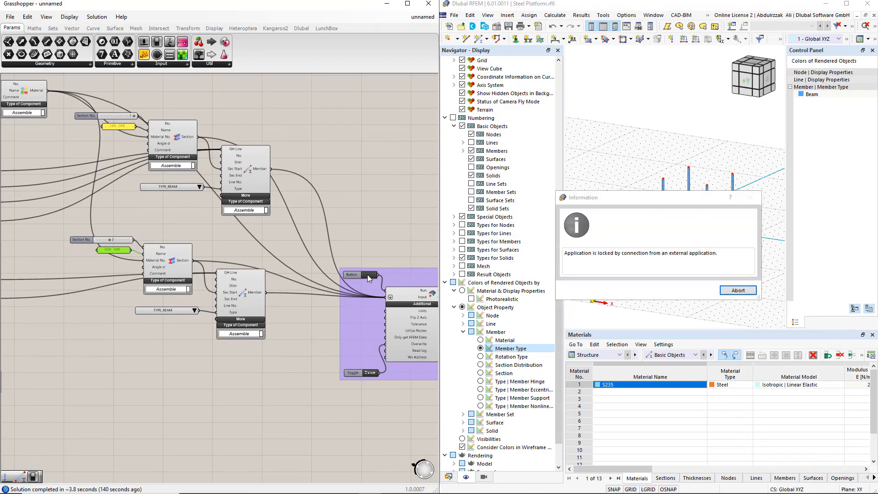
click(722, 291)
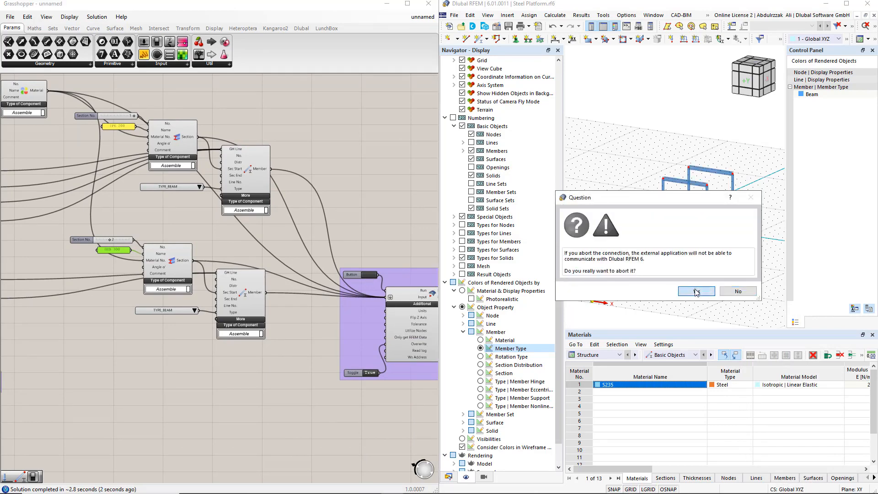
click(691, 292)
click(288, 354)
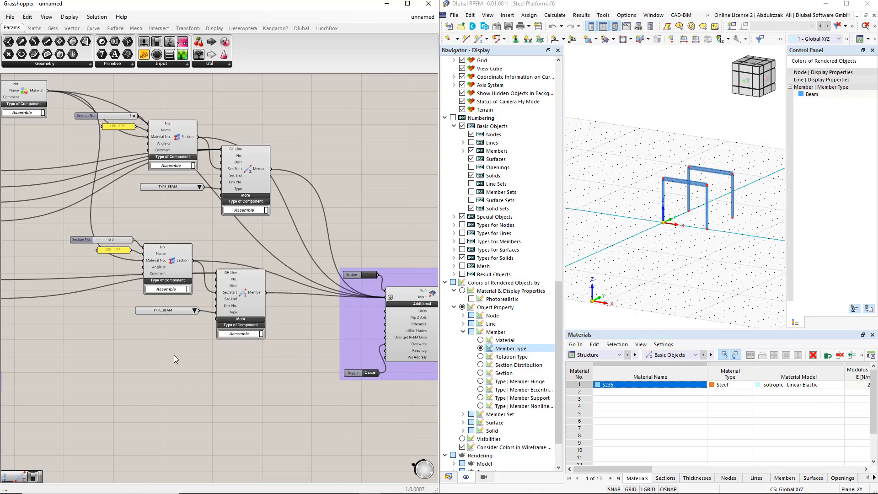
Copy the longitudinal beams' Section and Member components with their inputs below and connect the Transverse Beams line to the copied Member's GH Line.
right_drag(174, 355, 278, 317)
drag(171, 204, 395, 342)
alt+drag(352, 276, 362, 377)
scroll(167, 377, up, 1)
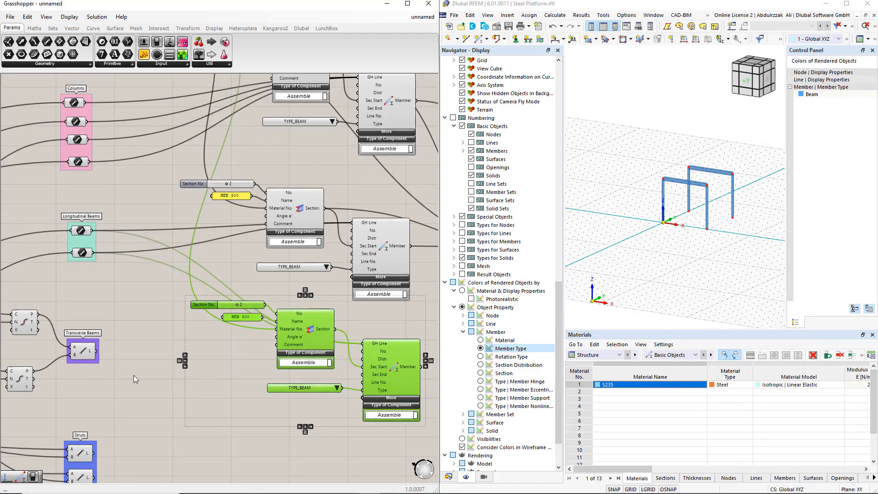
drag(93, 355, 309, 336)
Set the transverse beams' Section No. to 3, section name to CHS 193.7x5 and member type to TYPE_TRUSS.
drag(238, 306, 241, 303)
click(243, 367)
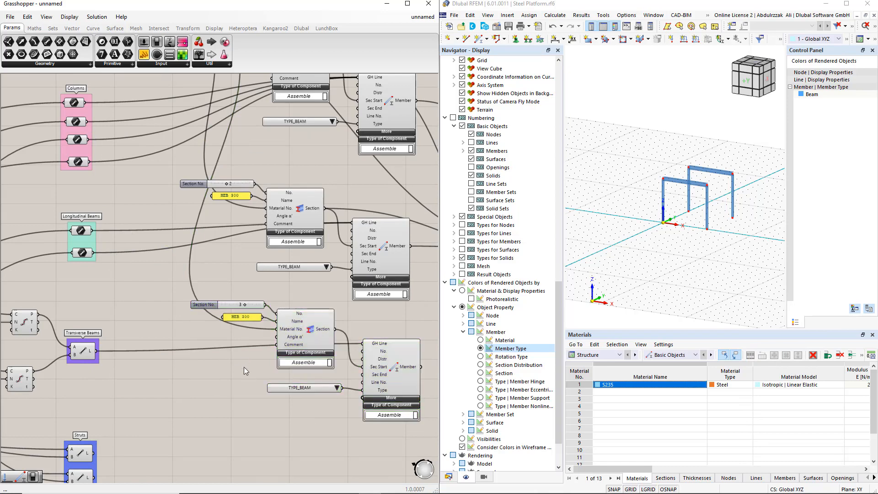
double_click(240, 317)
text(CHS)
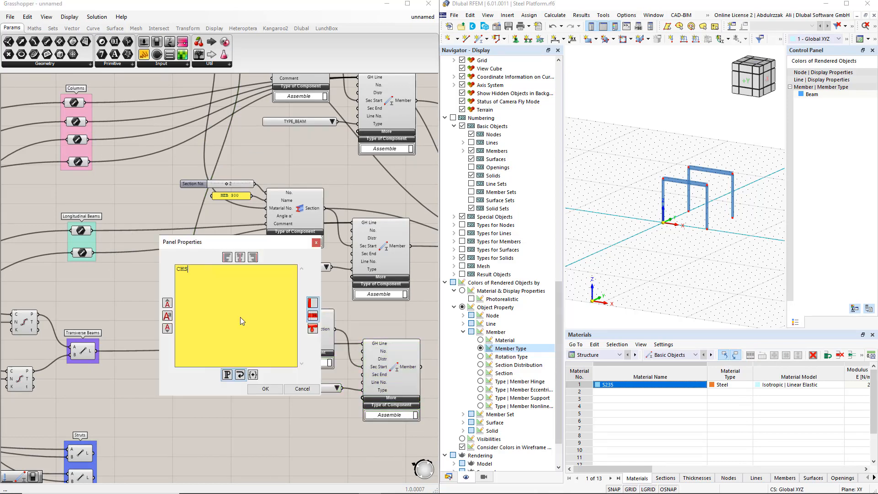
text( 193.7x5)
click(261, 389)
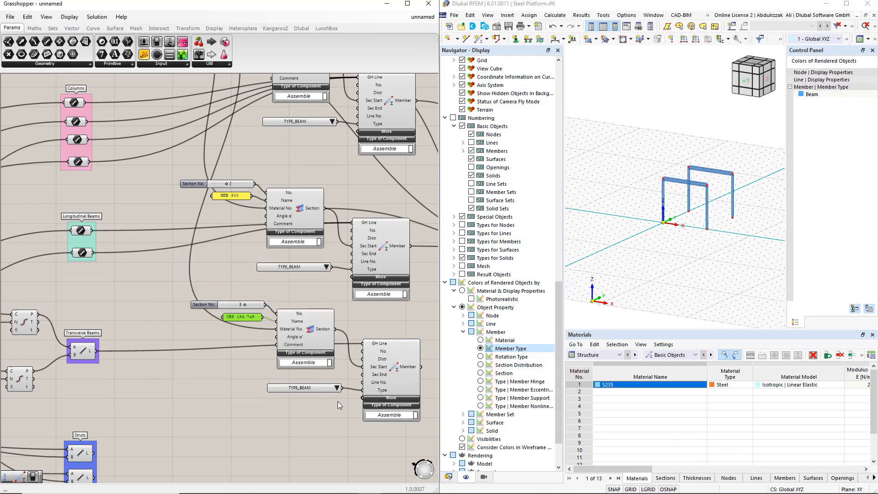
click(337, 388)
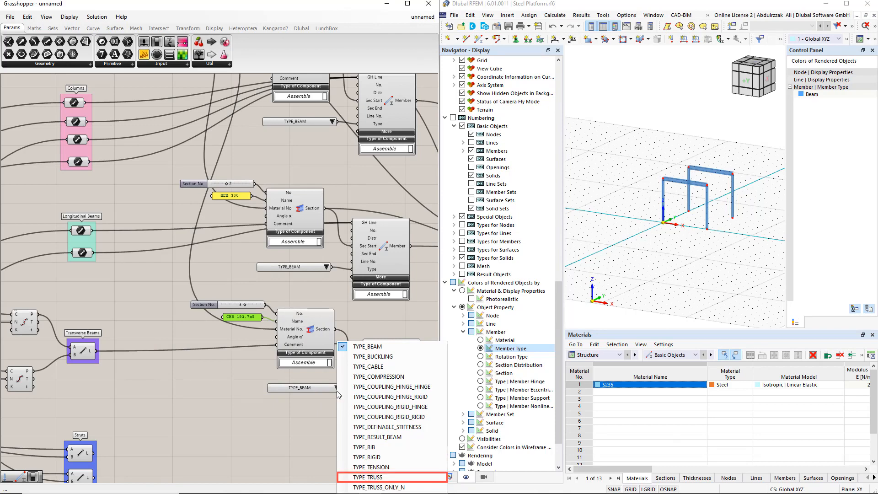
click(374, 477)
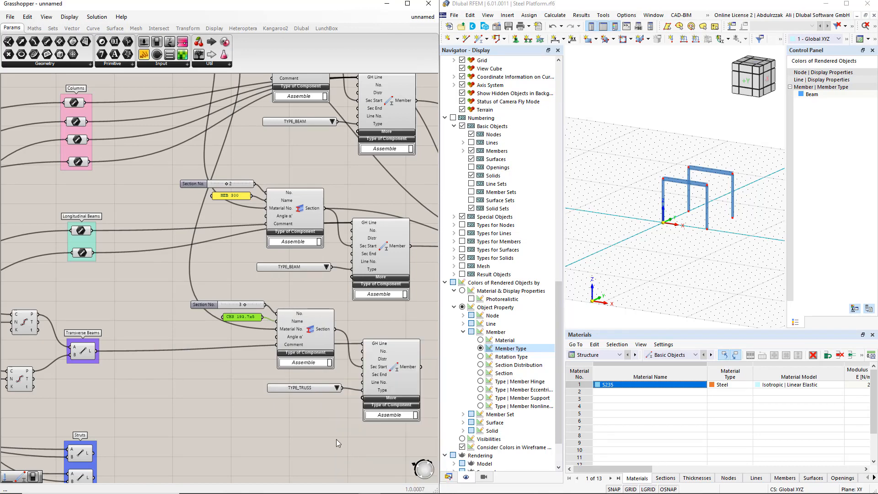
Add the transverse beams' Member and Section outputs to the export Input and export them to RFEM, aborting the external connection.
scroll(336, 435, down, 1)
right_drag(378, 450, 324, 413)
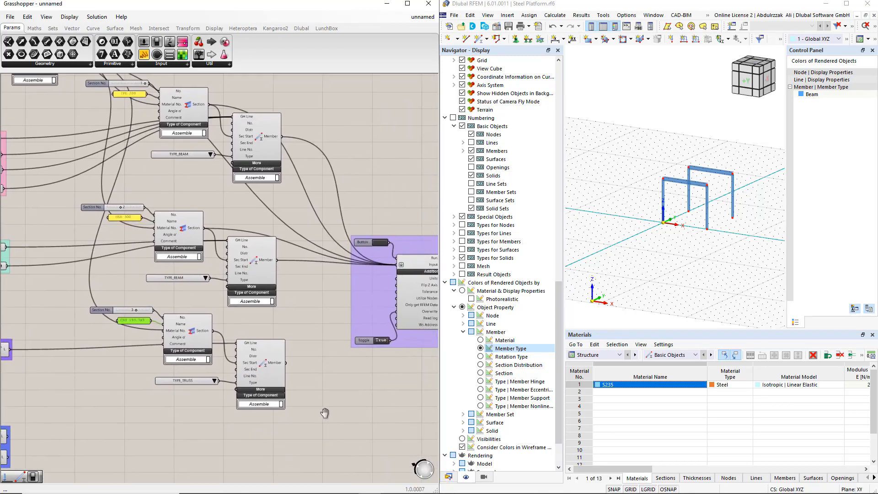
shift+drag(286, 363, 396, 265)
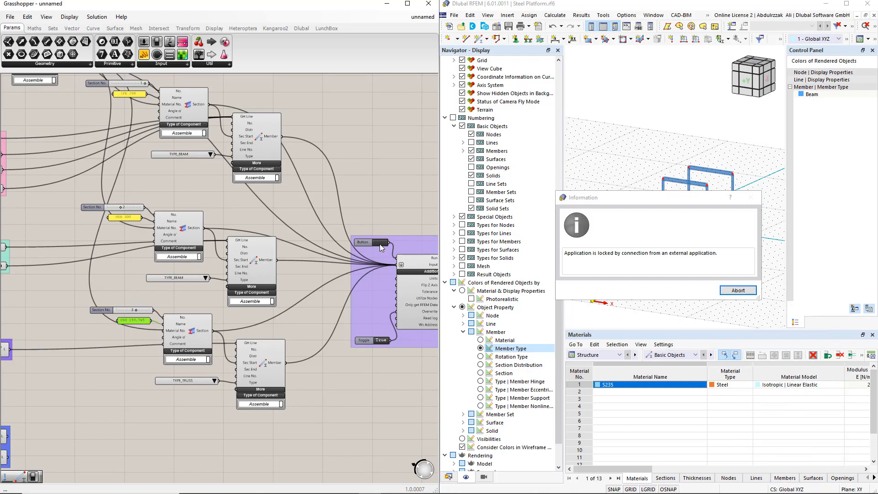
click(738, 290)
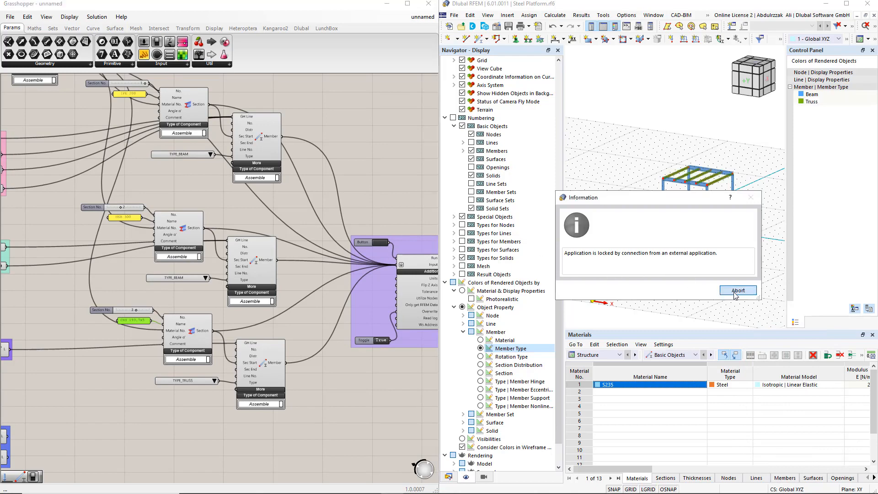
click(696, 291)
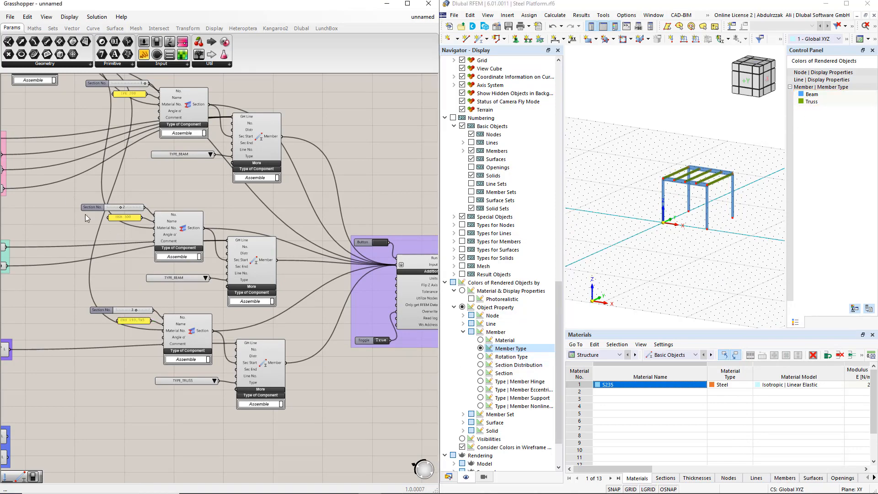
Copy the longitudinal beams' Section and Member components below the transverse beam ones and connect both Struts lines to the copied Member's GH Line.
drag(69, 193, 289, 309)
right_drag(280, 278, 311, 240)
alt+drag(287, 228, 271, 421)
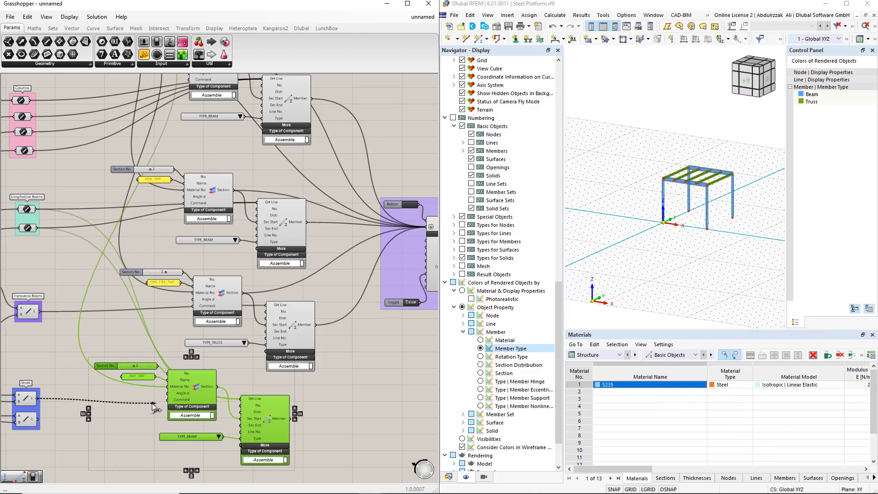
shift+drag(39, 419, 240, 398)
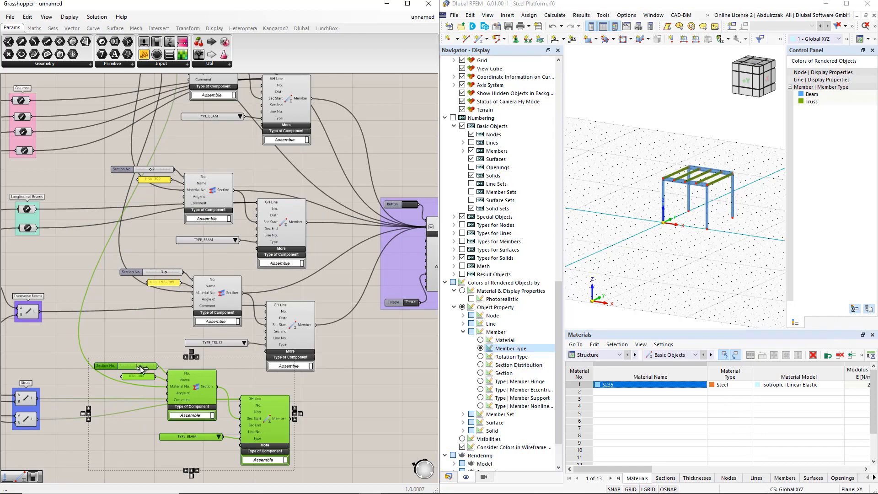
Set the struts' Section No. to 4 and their section name to IPE 100.
drag(142, 368, 147, 366)
double_click(144, 379)
text(IPE 100)
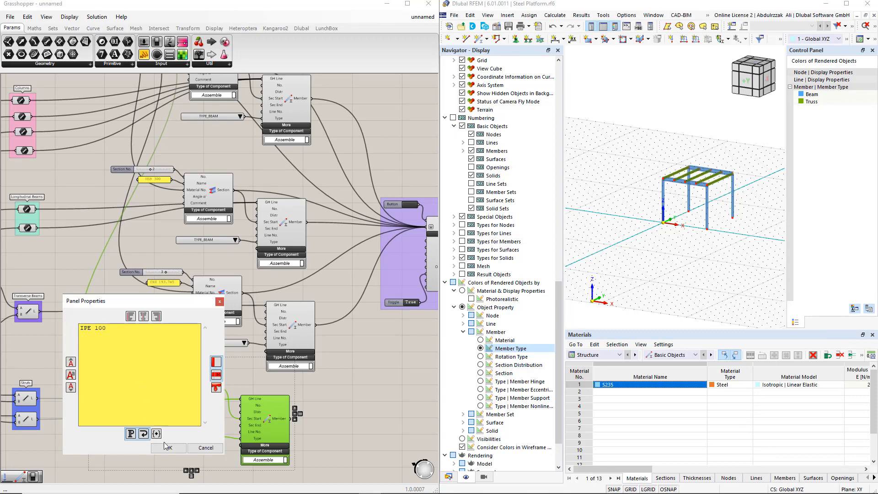
click(167, 447)
click(358, 433)
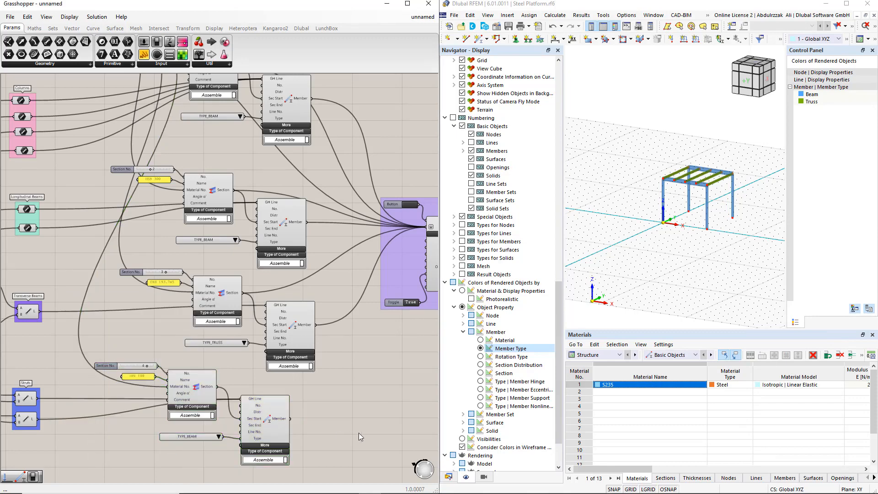
Add the struts' Member and Section outputs to the export Input and export them to RFEM, aborting the external connection.
shift+drag(290, 418, 426, 227)
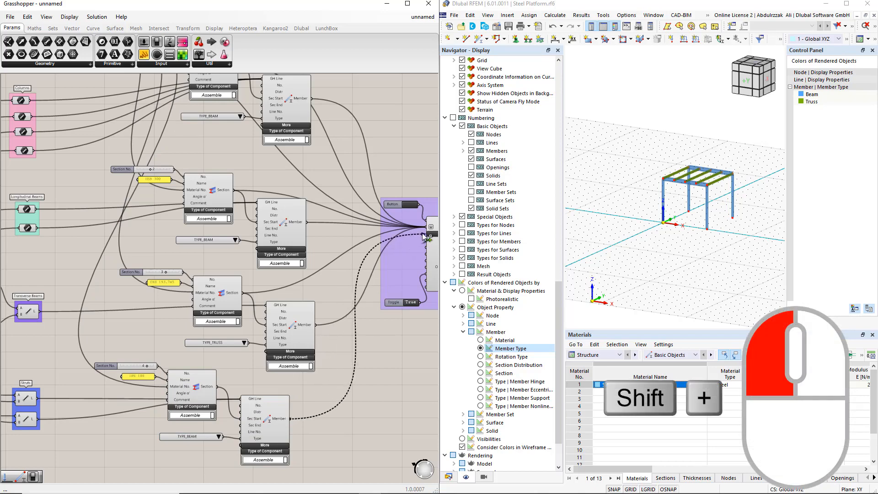
shift+drag(222, 391, 426, 233)
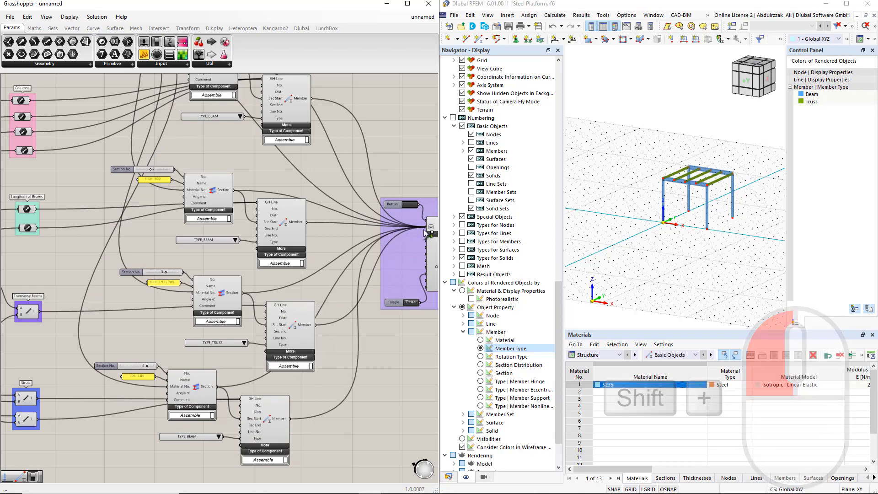
click(409, 205)
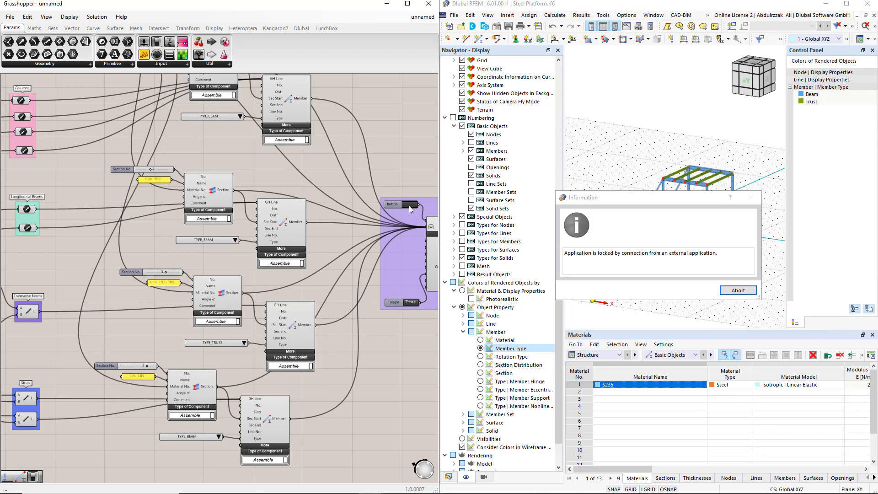
click(734, 290)
click(693, 293)
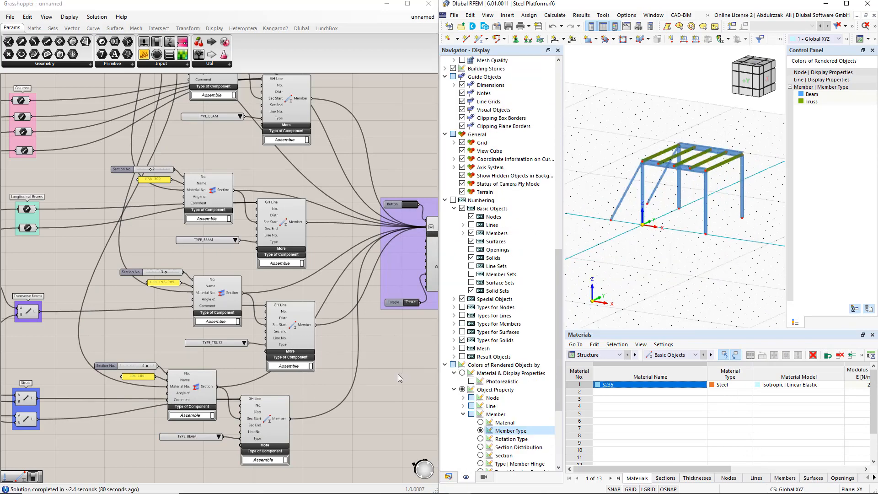
Copy the struts' Section and Member components with their inputs below and connect all four Bracings lines to the copied Member's GH Line.
right_drag(314, 451, 366, 306)
drag(305, 353, 180, 239)
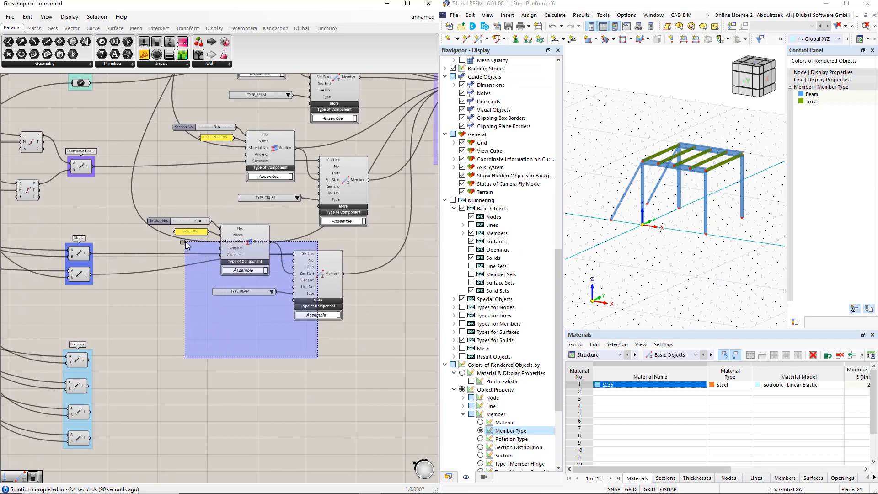
shift+drag(187, 202, 172, 236)
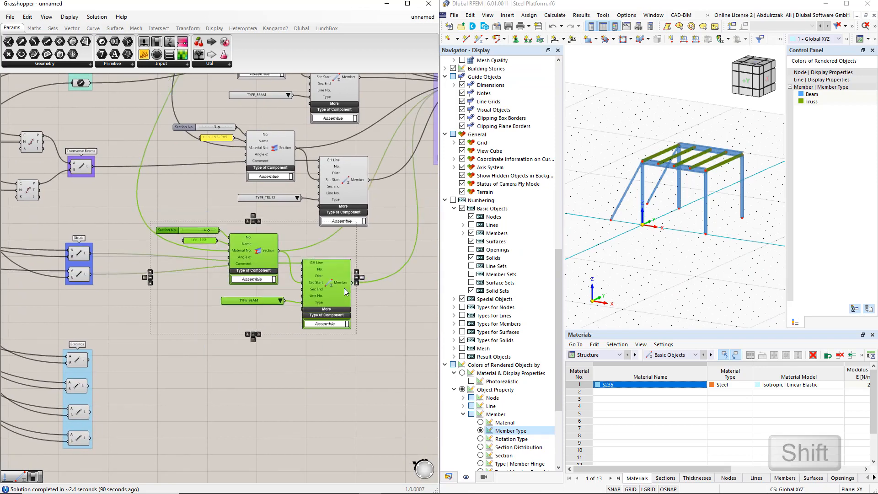
alt+drag(338, 281, 343, 405)
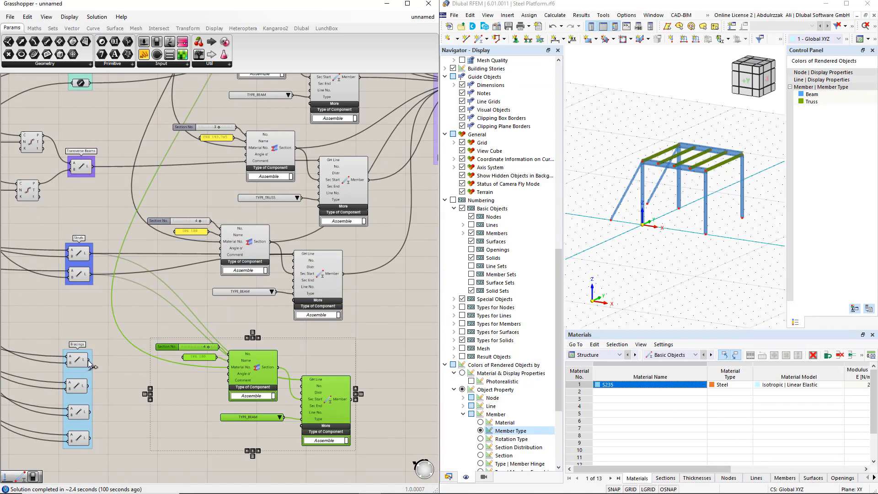
drag(87, 360, 305, 380)
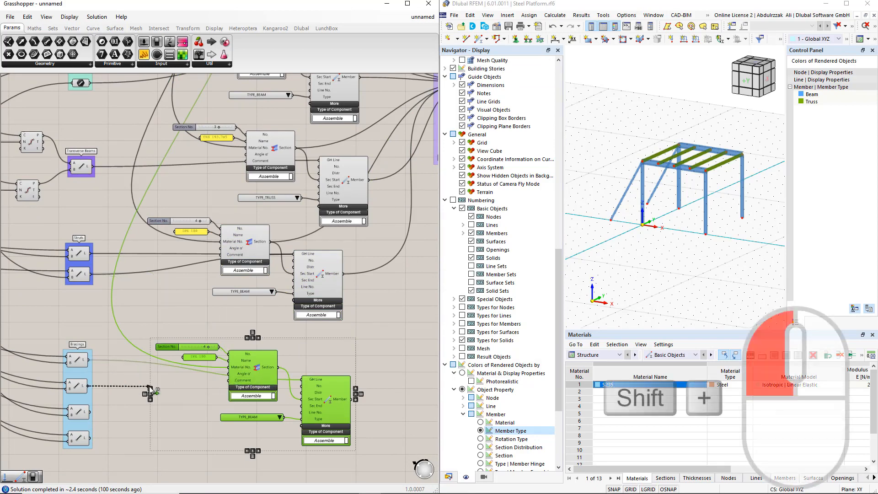
shift+drag(88, 385, 302, 379)
shift+drag(145, 406, 301, 385)
shift+drag(88, 437, 300, 385)
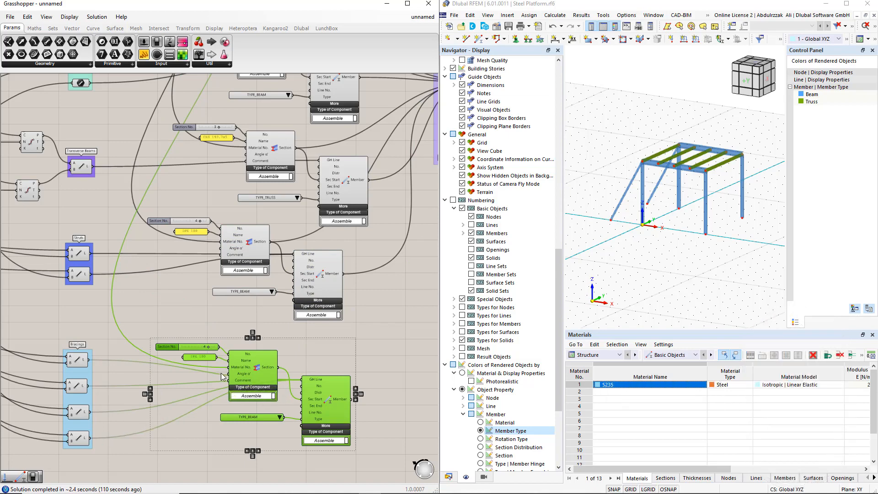
Set the bracings' Section No. to 5 and their section name to R 20.
scroll(197, 353, up, 1)
drag(211, 347, 224, 352)
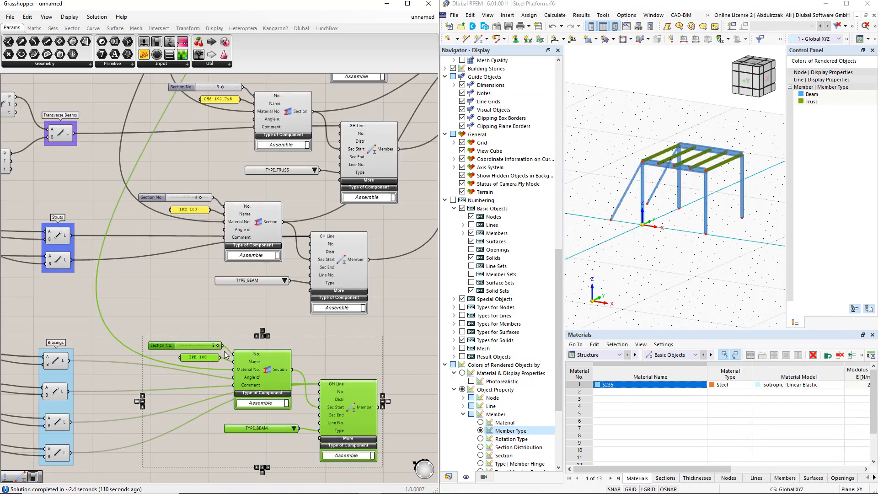
double_click(197, 357)
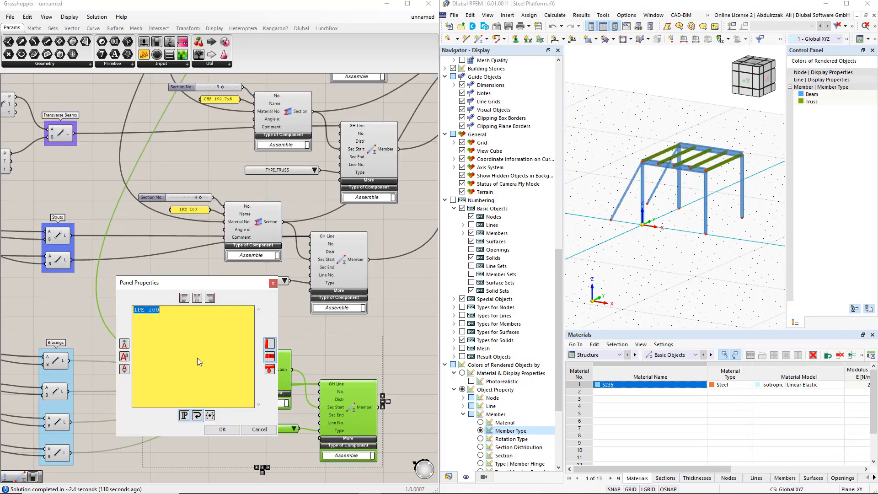
text(R 20)
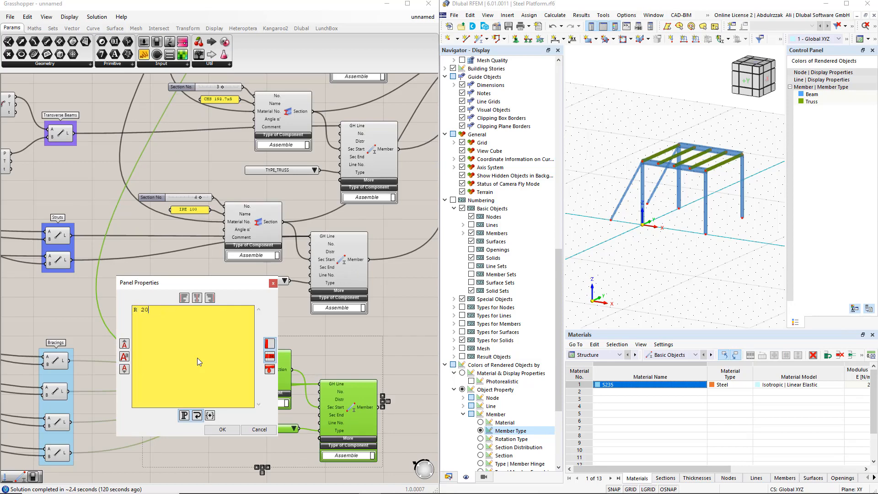
click(231, 428)
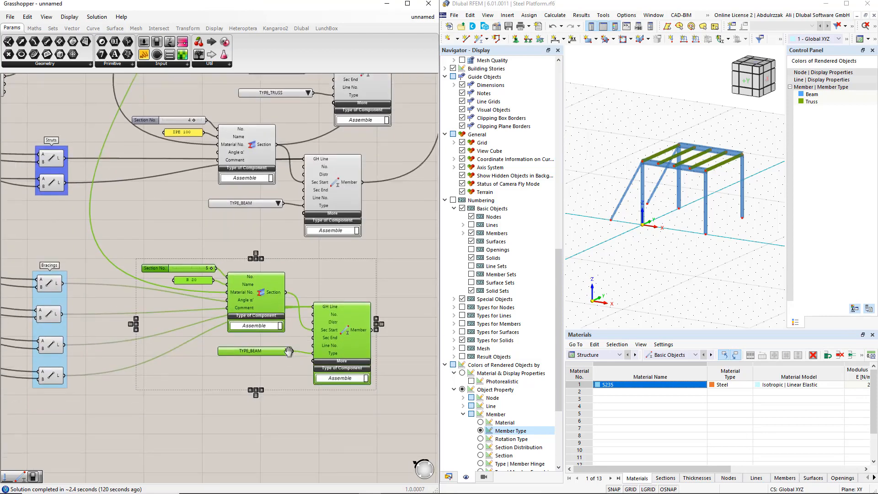
Set the bracings' member type to TYPE_TENSION.
right_drag(298, 446, 287, 348)
click(284, 332)
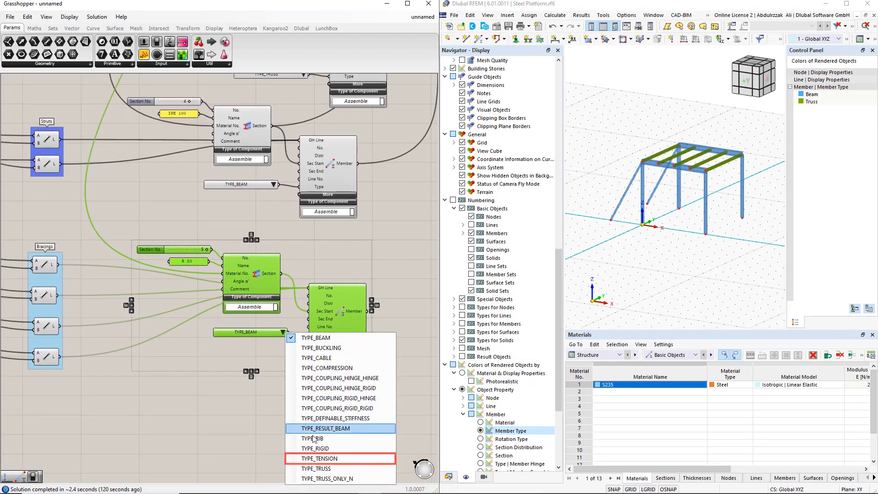
click(315, 458)
Add the bracings' Section and Member outputs to the export Input and export them to RFEM, aborting the external connection.
scroll(283, 405, down, 5)
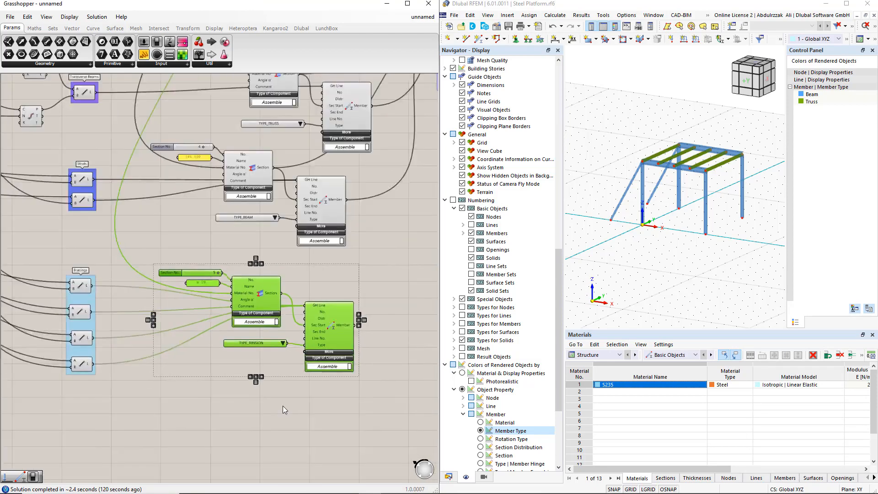
click(373, 201)
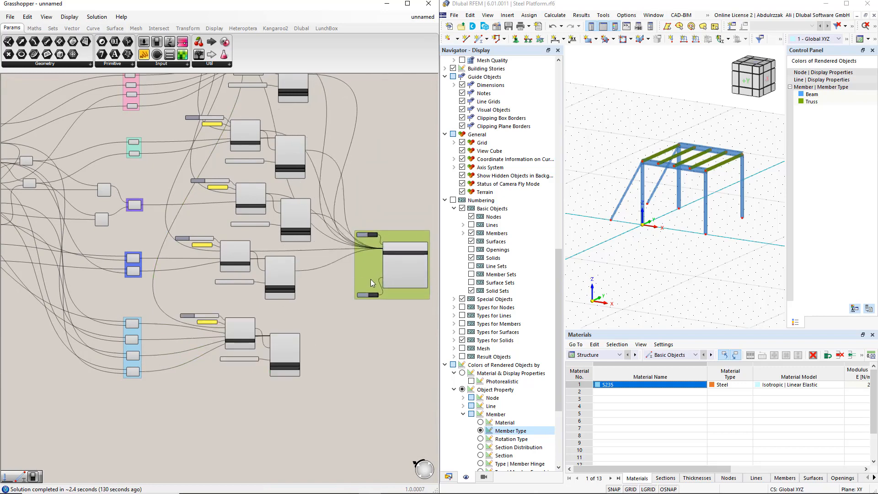
scroll(359, 313, up, 2)
right_drag(358, 313, 282, 329)
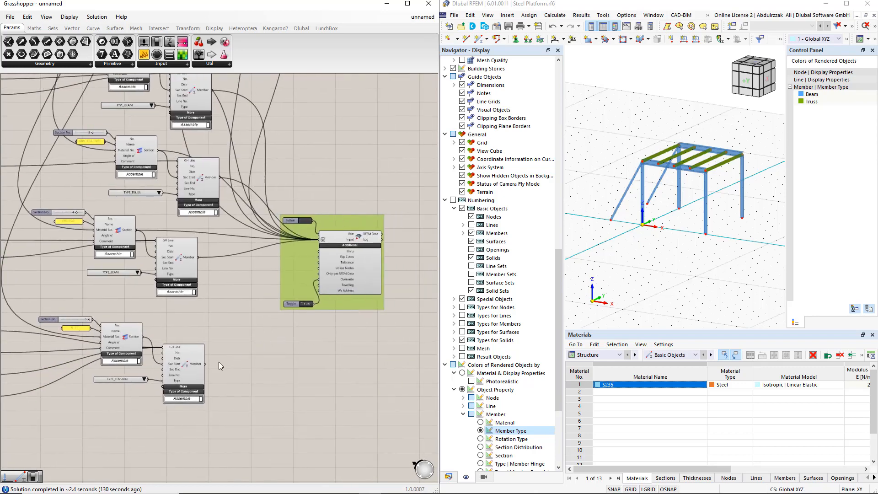
shift+drag(142, 337, 316, 245)
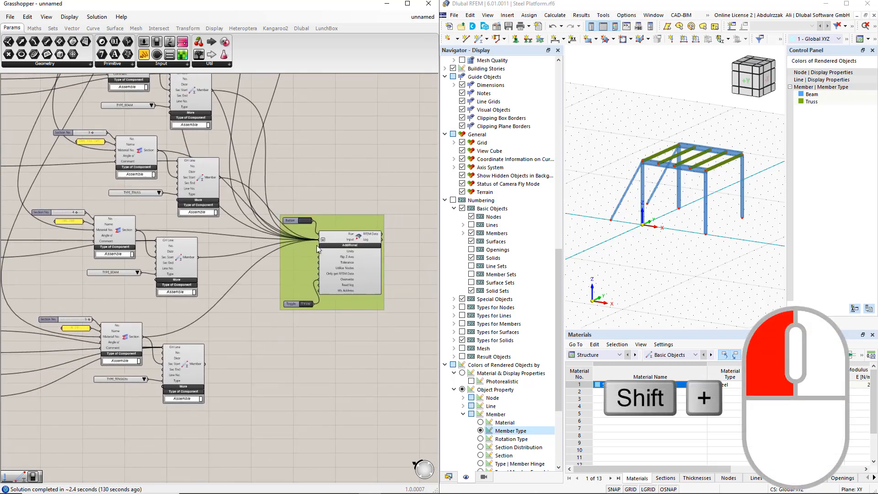
shift+drag(206, 364, 316, 245)
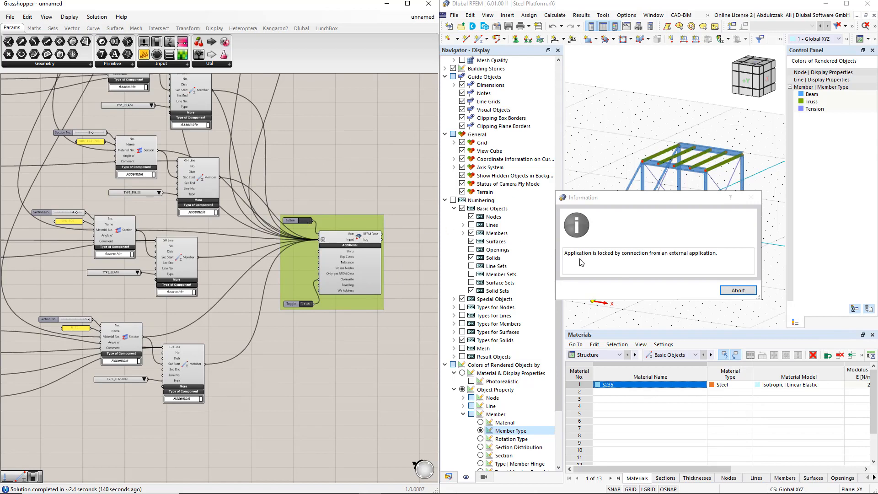
click(738, 290)
click(697, 292)
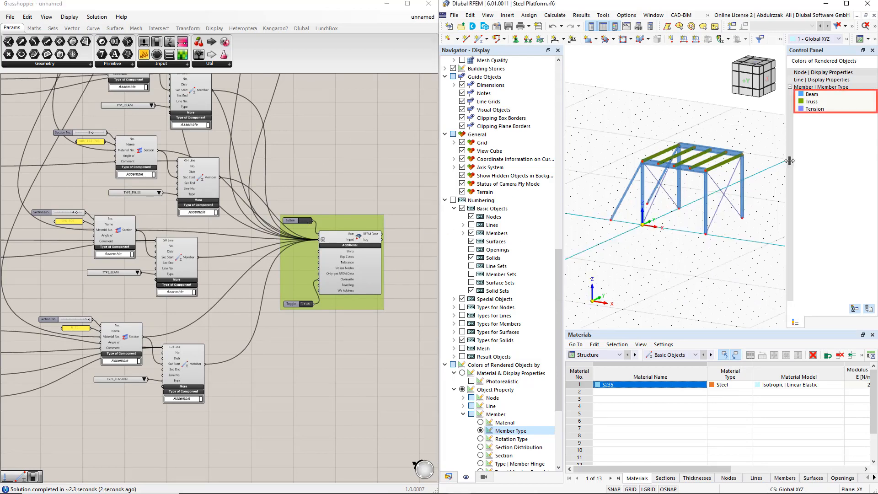
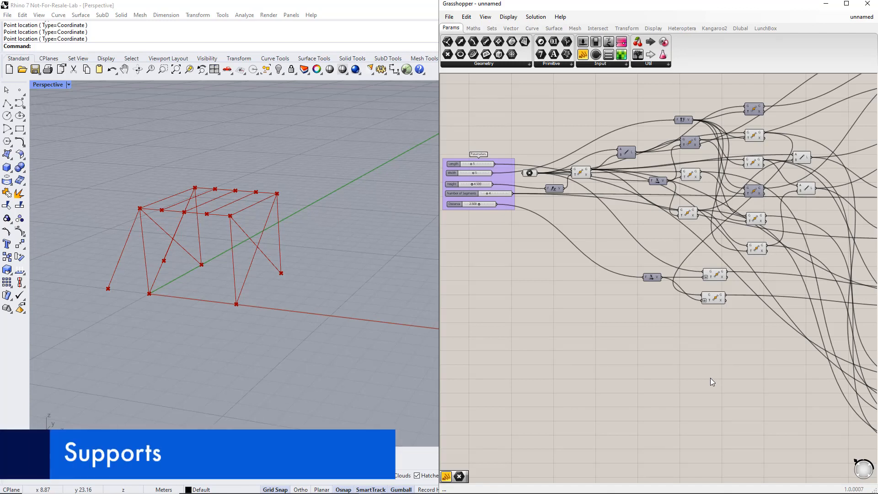
Add a Nodal Support component below the Move components that create the struts' base points.
double_click(709, 378)
text(no)
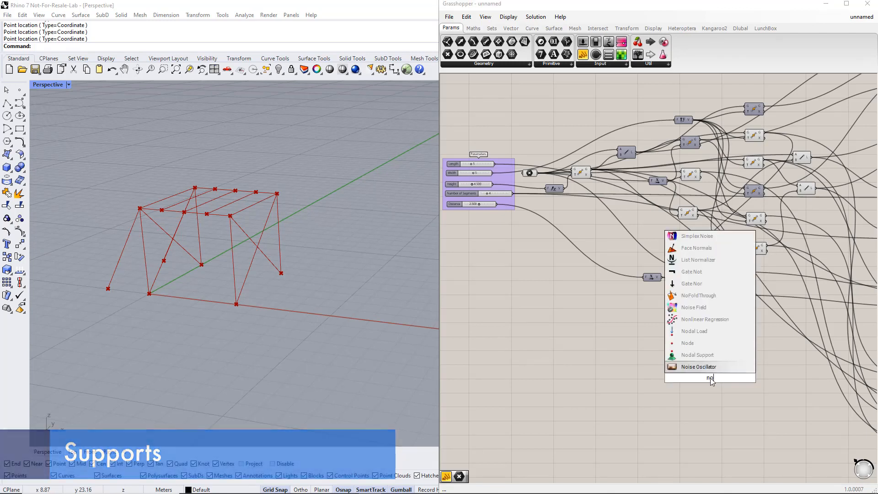
text(dal suppo)
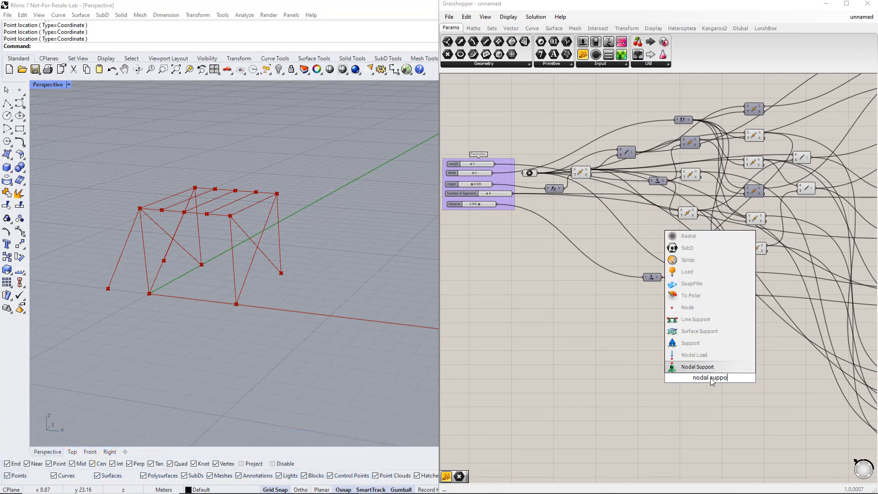
text(rt)
key(Return)
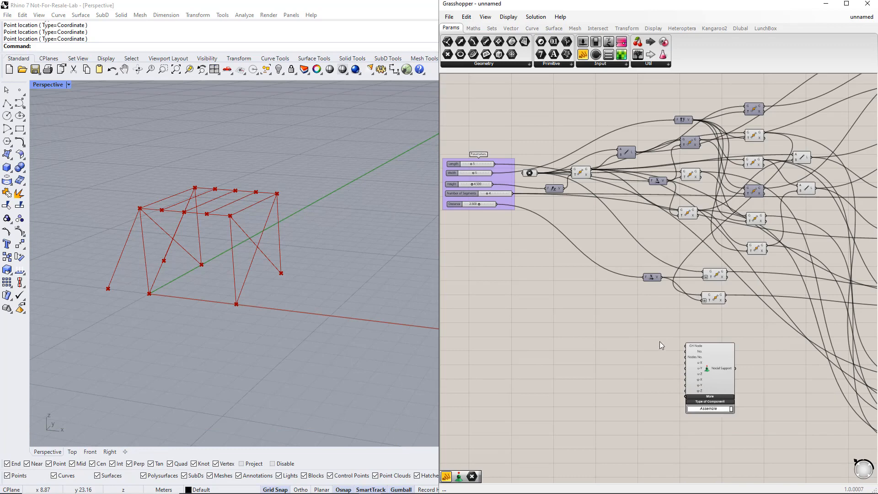
Connect the origin point and the five Move components defining the other base points to the Nodal Support's GH Node input.
click(530, 172)
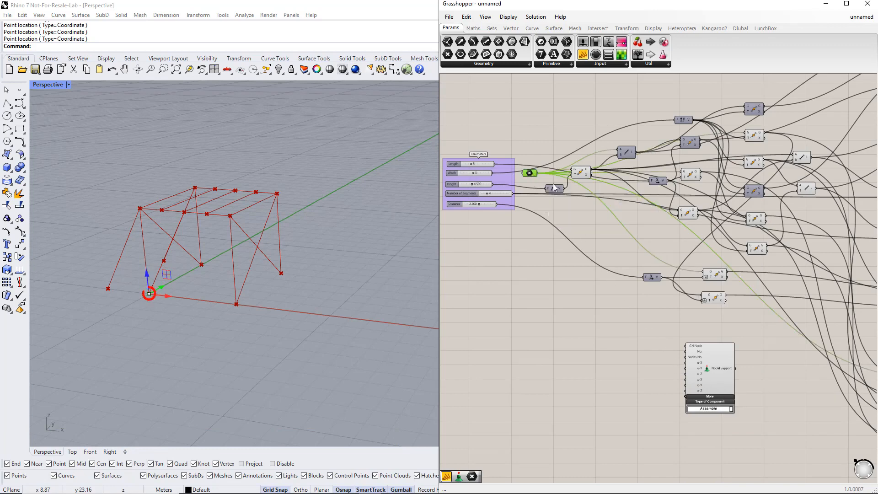
shift+click(755, 138)
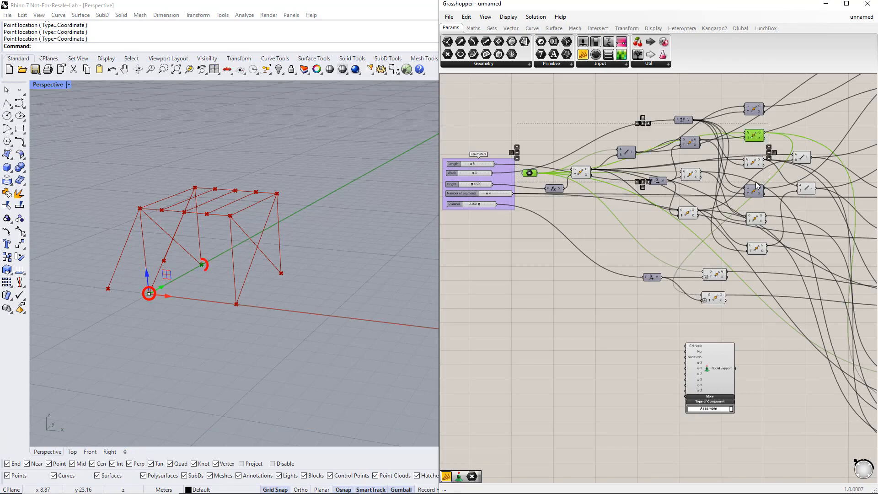
shift+click(757, 219)
shift+click(693, 177)
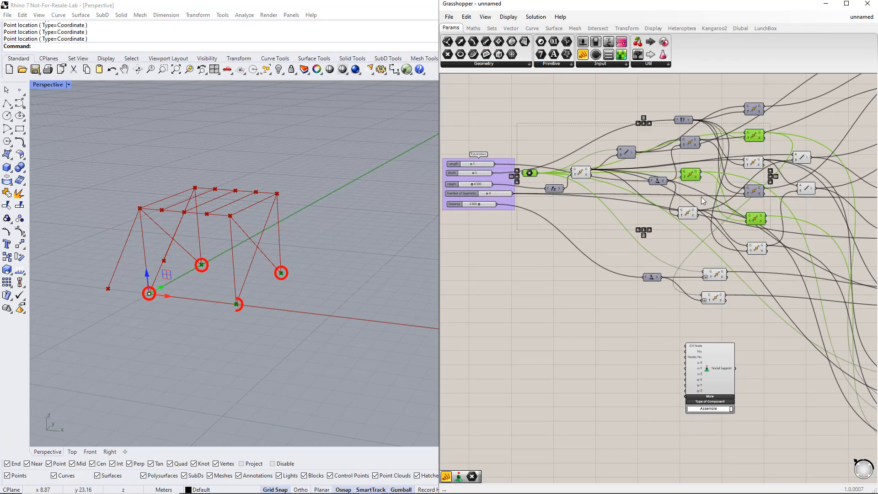
shift+click(716, 276)
shift+click(716, 298)
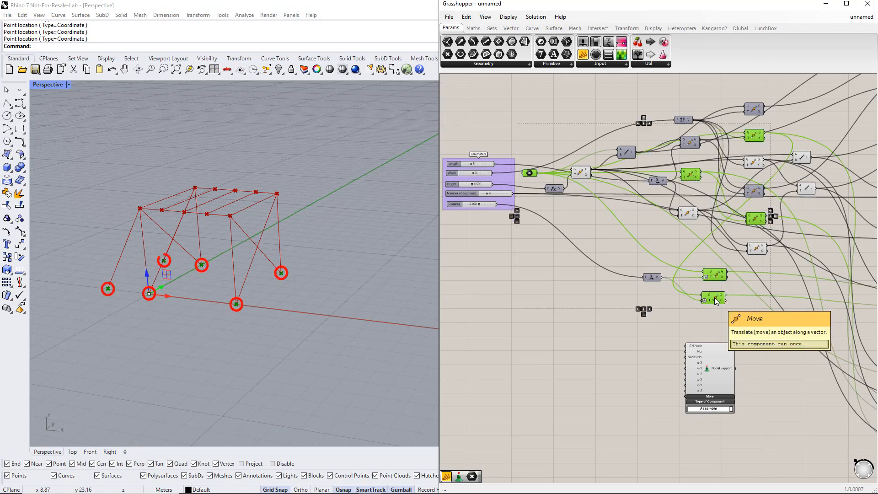
drag(537, 173, 681, 348)
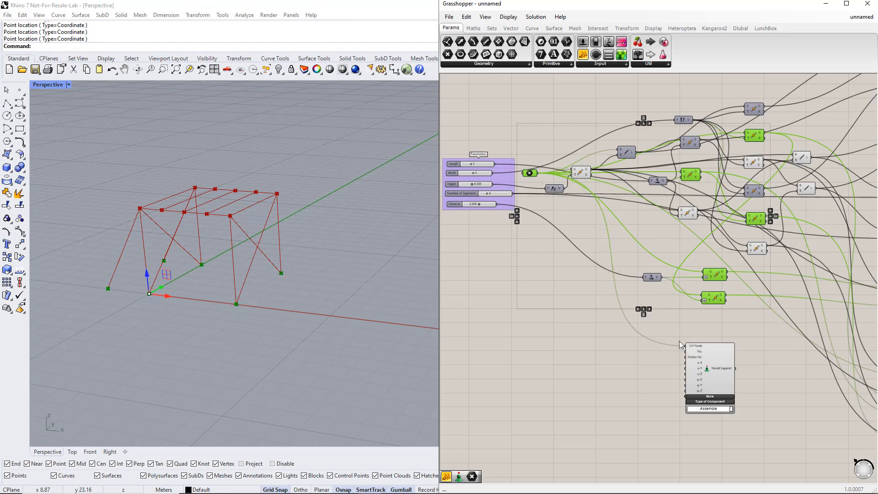
shift+drag(699, 175, 682, 348)
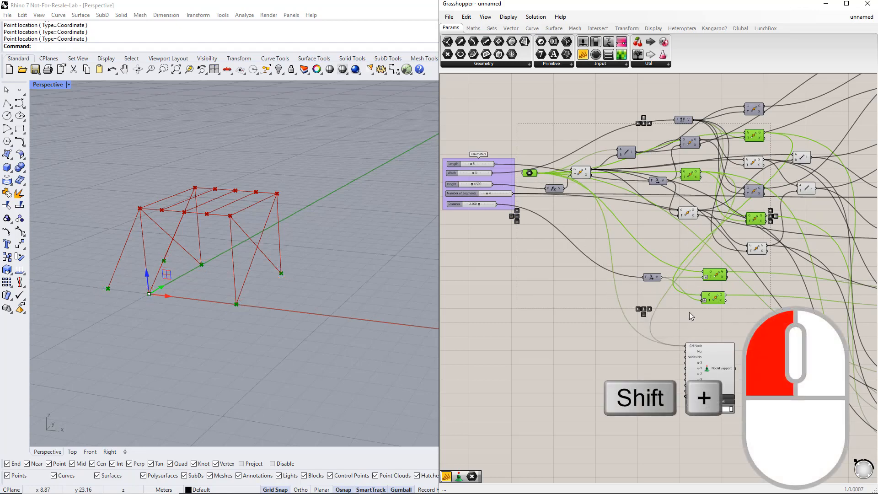
shift+drag(762, 140, 685, 348)
shift+drag(766, 220, 685, 349)
shift+drag(726, 274, 685, 348)
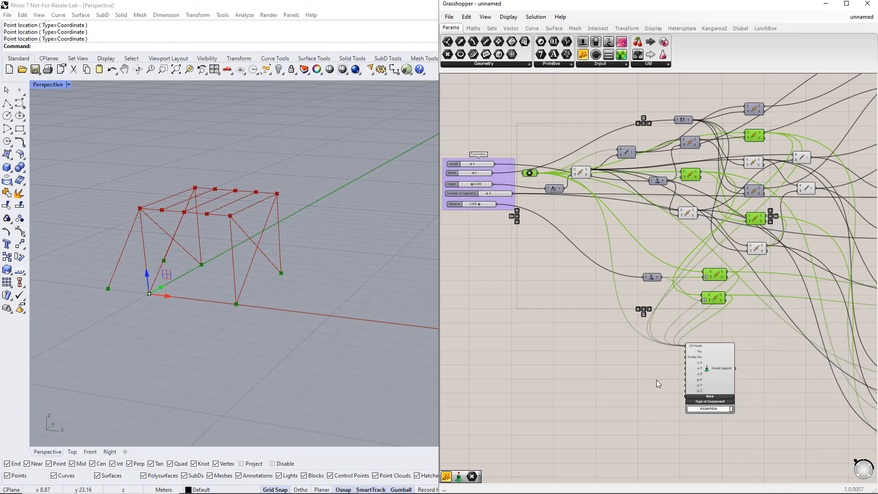
click(654, 387)
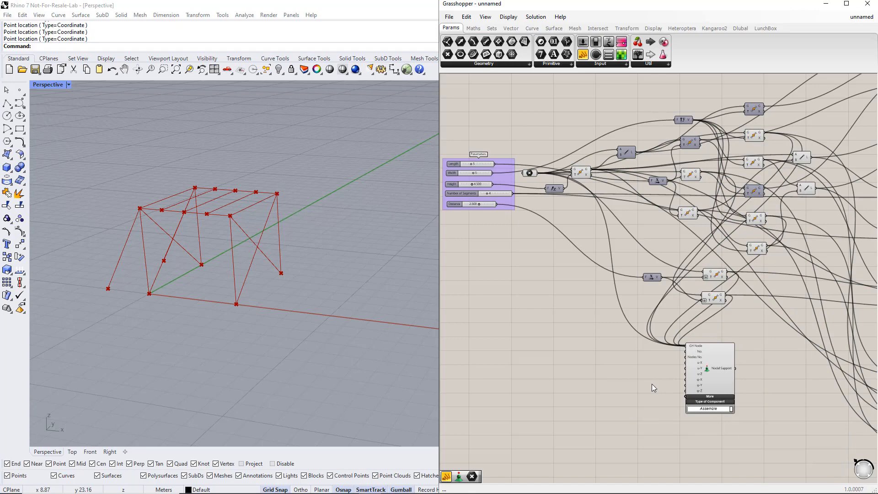
Create a panel containing inf and connect it to the Nodal Support's u-X, u-Y, u-Z and φ-Z inputs.
double_click(608, 377)
text(//)
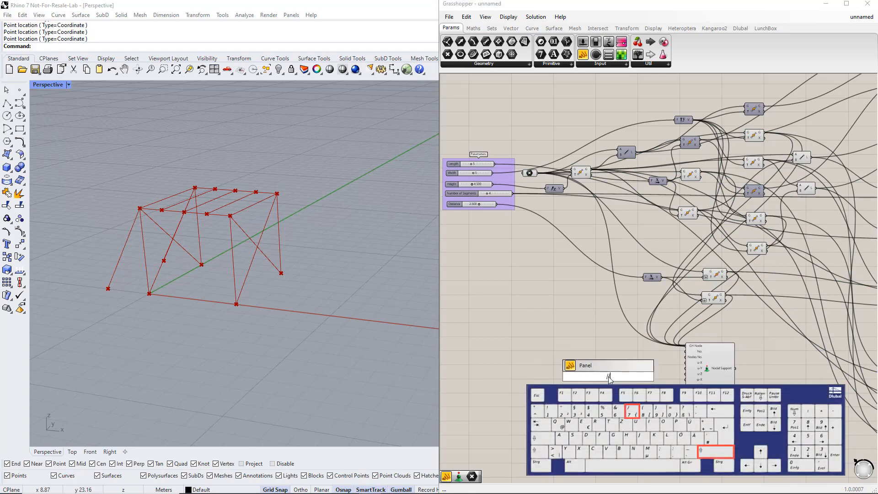
text(inf)
key(Return)
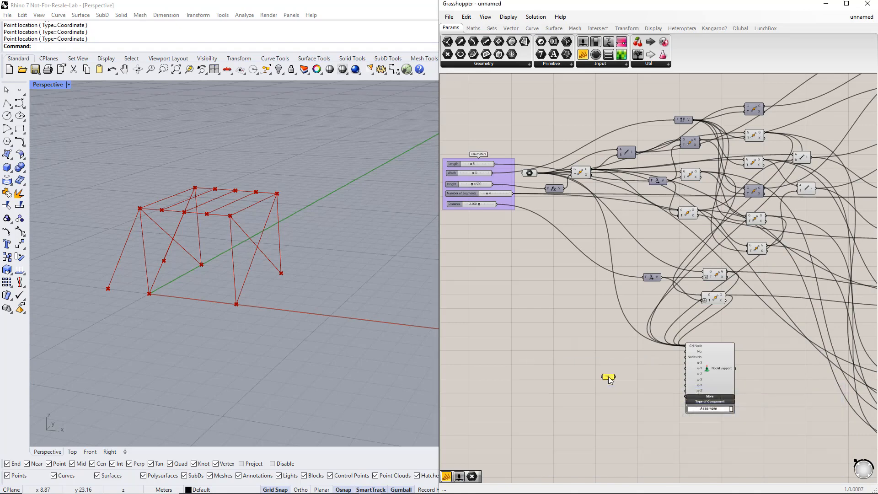
scroll(644, 378, up, 2)
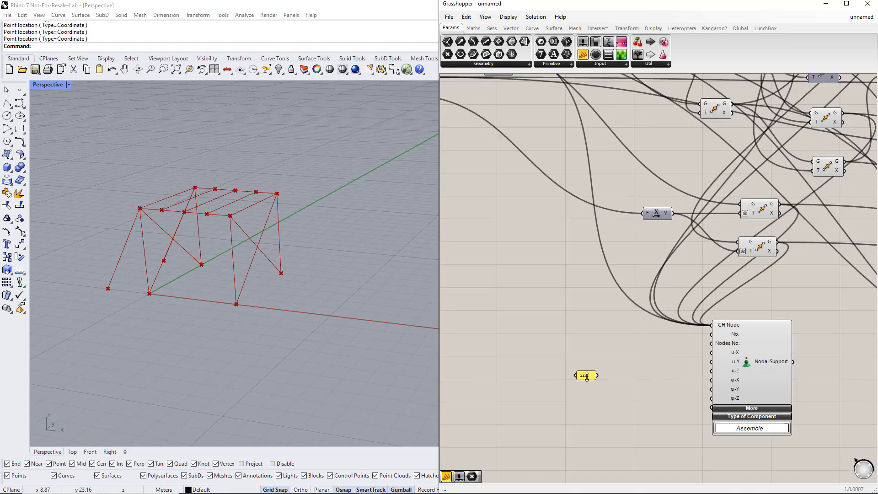
drag(588, 375, 711, 352)
drag(656, 381, 711, 362)
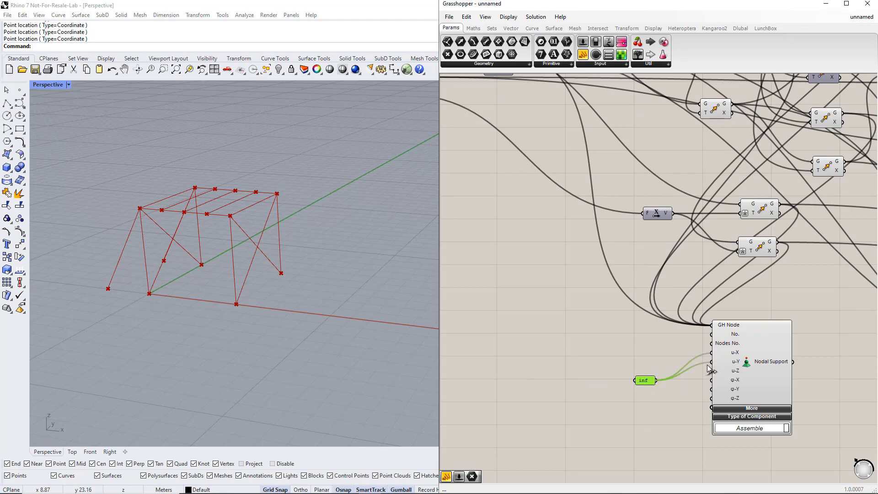
drag(656, 380, 710, 371)
drag(657, 381, 710, 398)
Add the Nodal Support output to the export Input and export the supports to RFEM, aborting the external connection.
scroll(796, 374, down, 6)
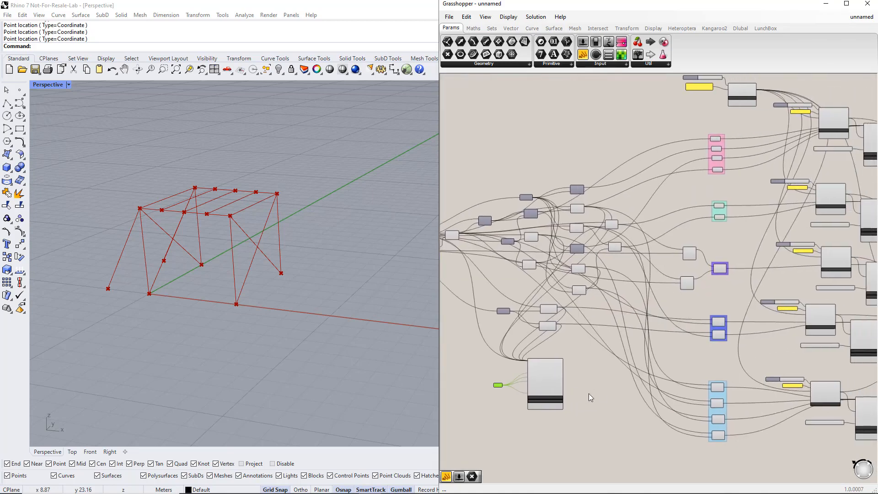
scroll(588, 394, up, 5)
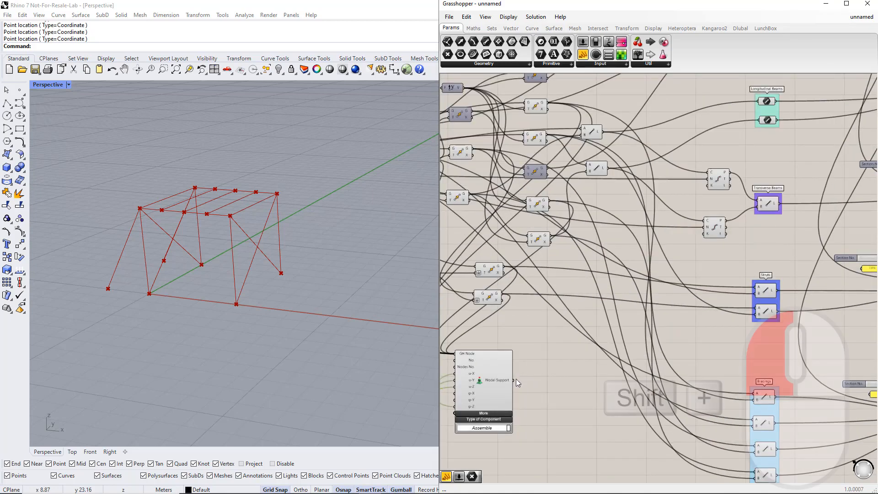
shift+drag(513, 380, 833, 290)
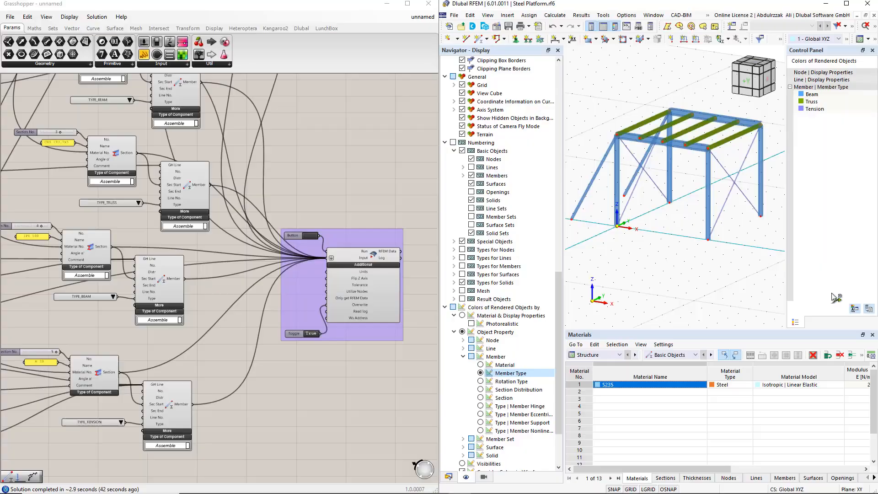
click(307, 234)
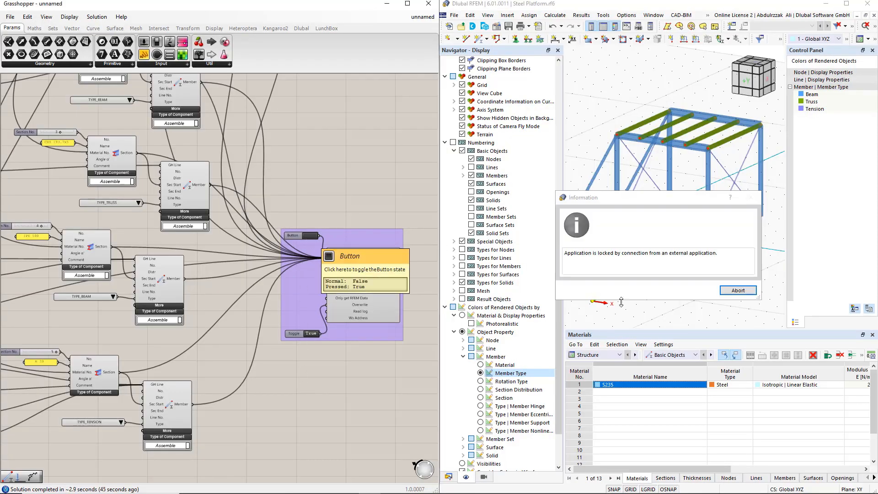
click(738, 290)
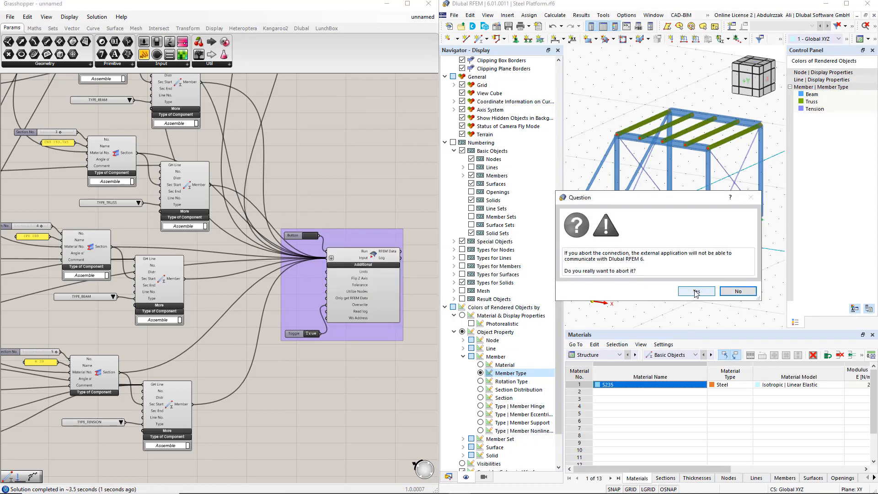
click(696, 293)
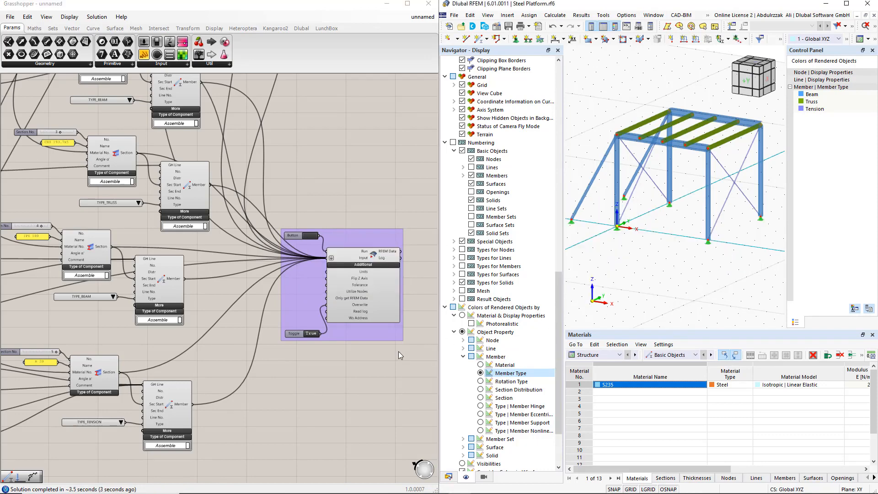